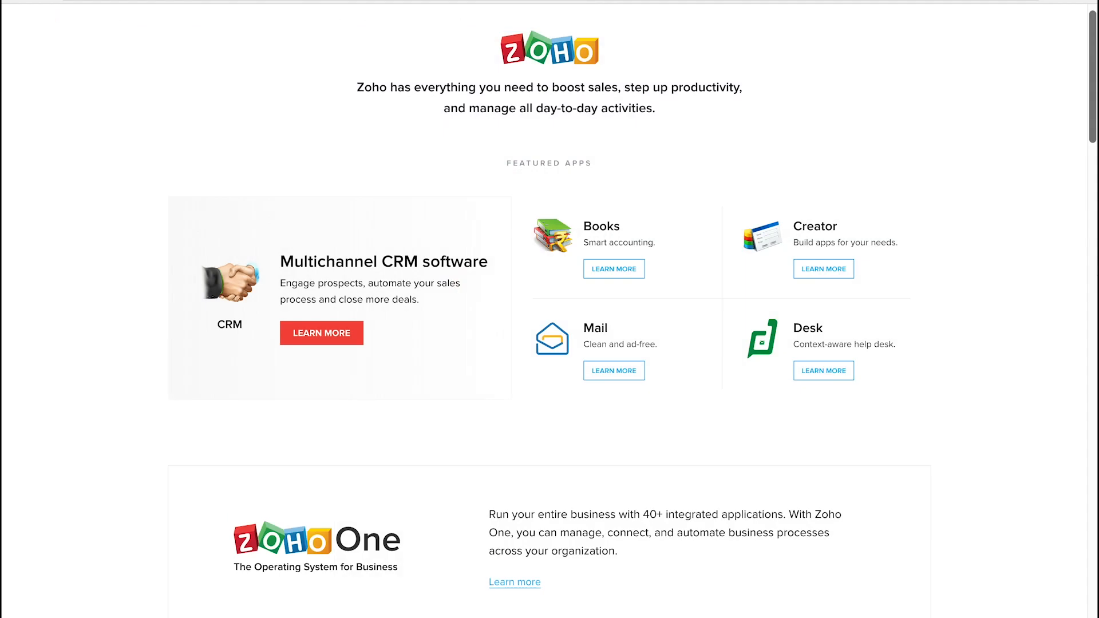
- Scroll down the Zoho homepage to the app grid to locate Survey
{"action": "left_click_drag", "start_coordinate": [1094, 77], "coordinate": [1093, 300]}
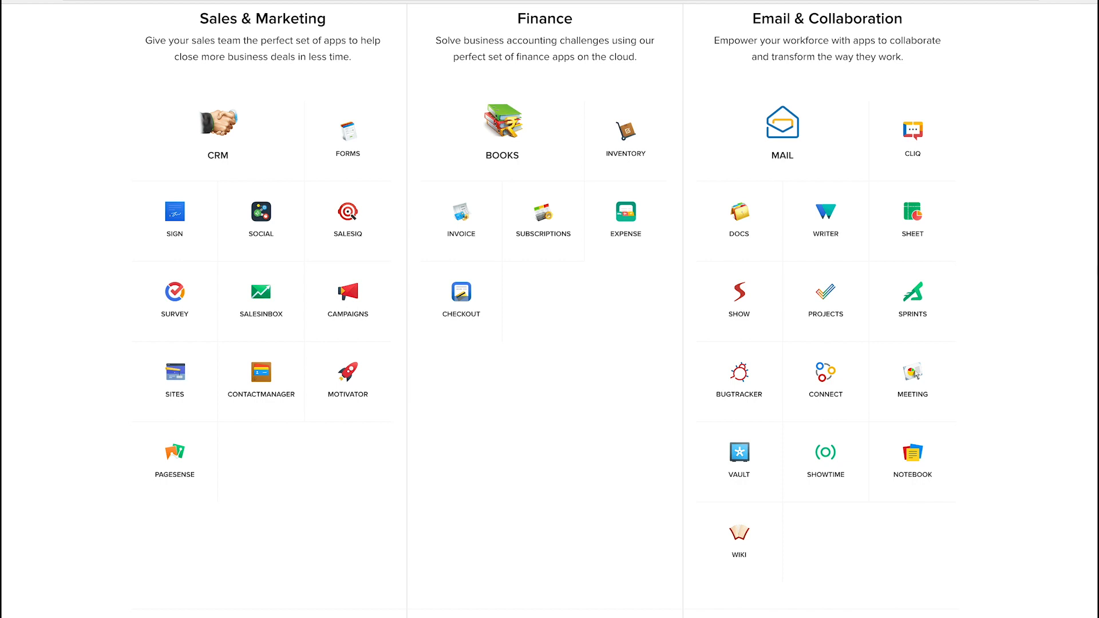
{"action": "scroll", "coordinate": [550, 309], "scroll_direction": "down", "scroll_amount": 8}
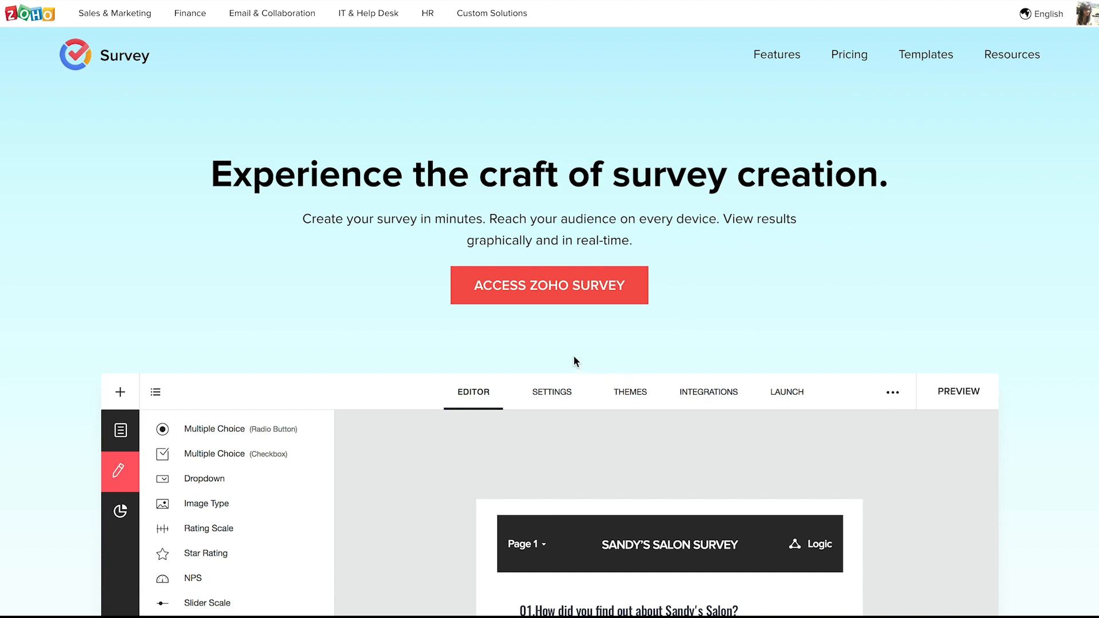
- Open Zoho Survey and look through the Template Gallery and Copy From Existing options
{"action": "left_click", "coordinate": [553, 299]}
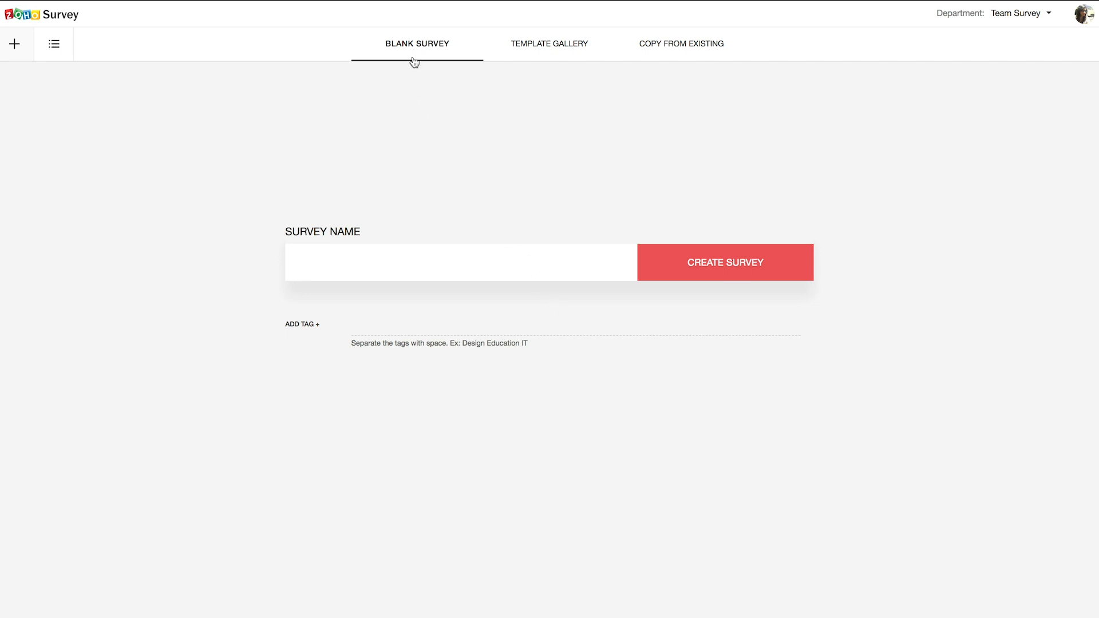
{"action": "left_click", "coordinate": [549, 58]}
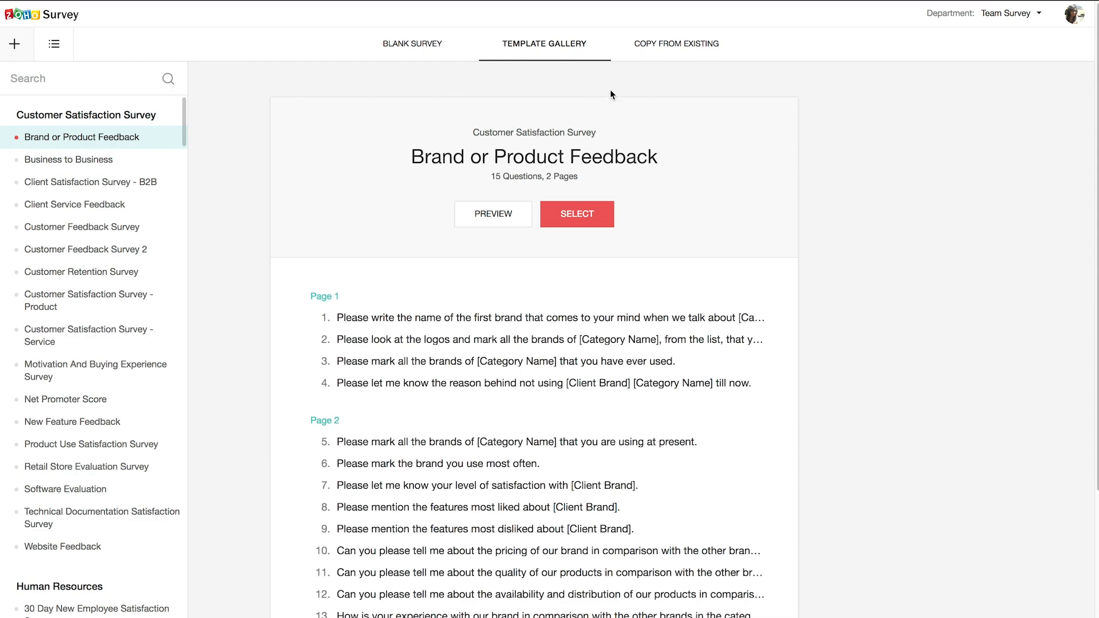
{"action": "left_click", "coordinate": [674, 60]}
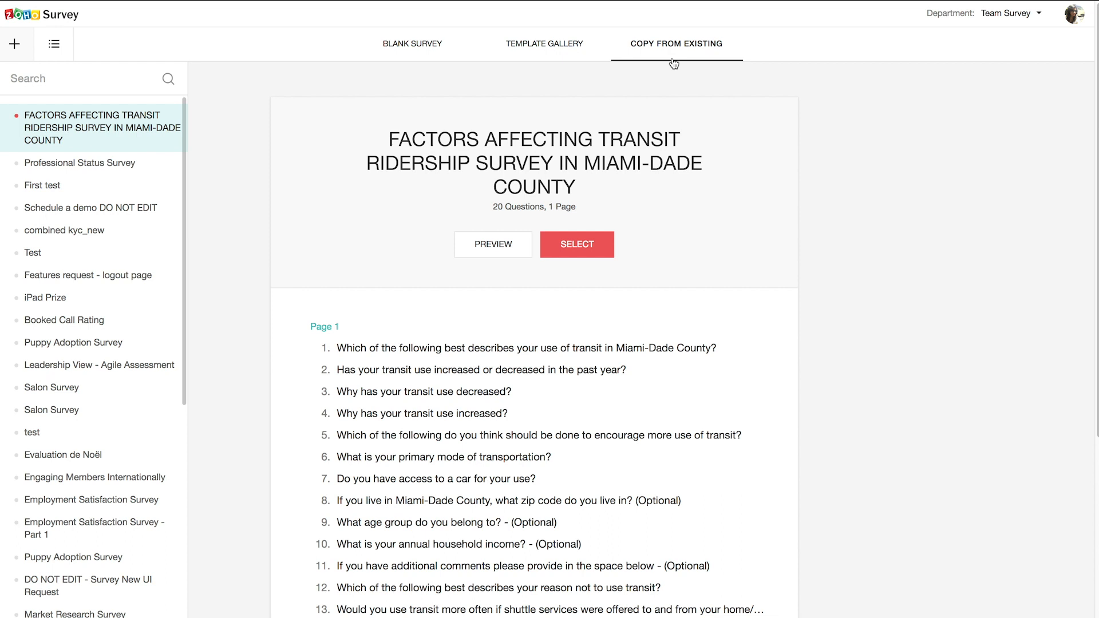
- Create a blank survey named 'Basics Webinar Satisfaction Survey'
{"action": "left_click", "coordinate": [408, 60]}
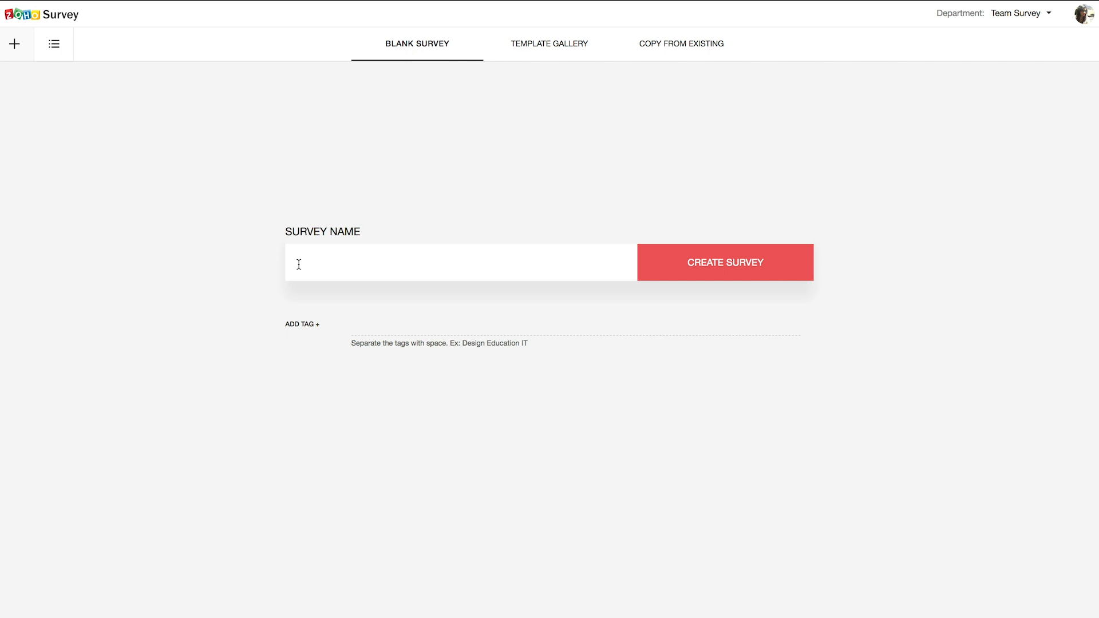
{"action": "type", "text": "Basics Webinar Satisfaction Survey"}
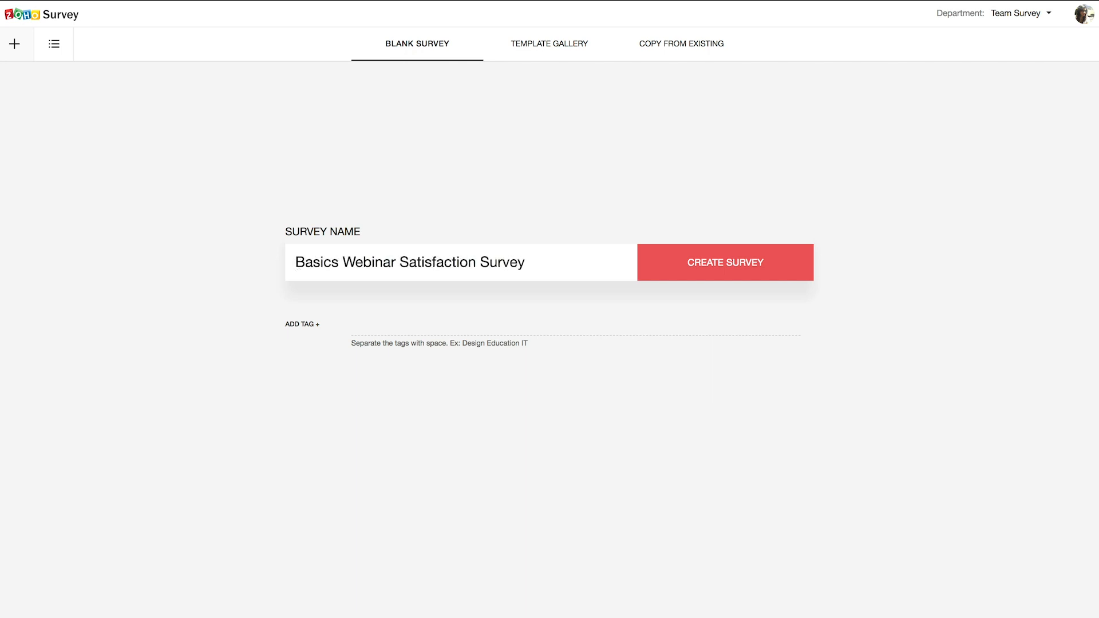
{"action": "left_click", "coordinate": [723, 274]}
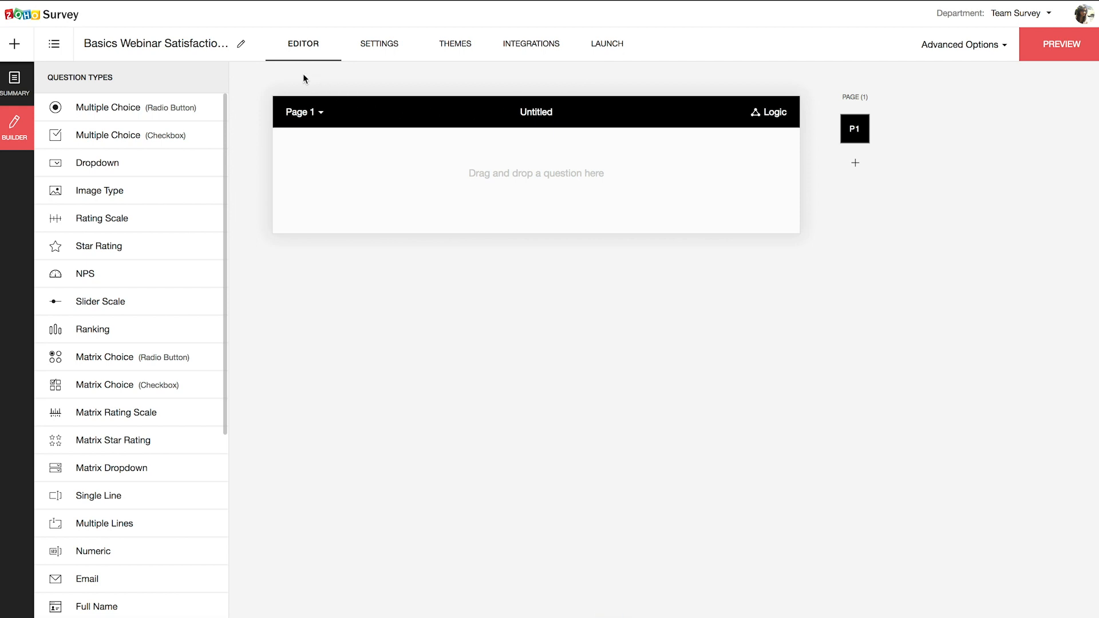
- Add a single-line 'Name' question to Page 1, keeping the 30 Characters box size
{"action": "scroll", "coordinate": [155, 275], "scroll_direction": "down", "scroll_amount": 6}
{"action": "scroll", "coordinate": [156, 273], "scroll_direction": "up", "scroll_amount": 6}
{"action": "left_click_drag", "start_coordinate": [104, 505], "coordinate": [488, 157]}
{"action": "type", "text": "Name"}
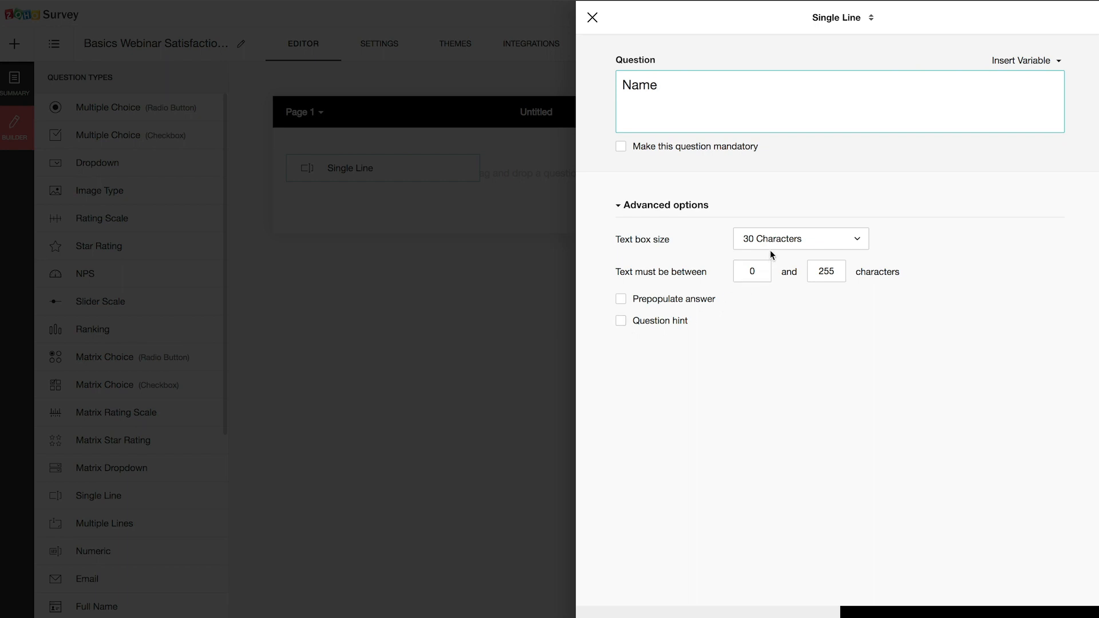
{"action": "left_click", "coordinate": [788, 238]}
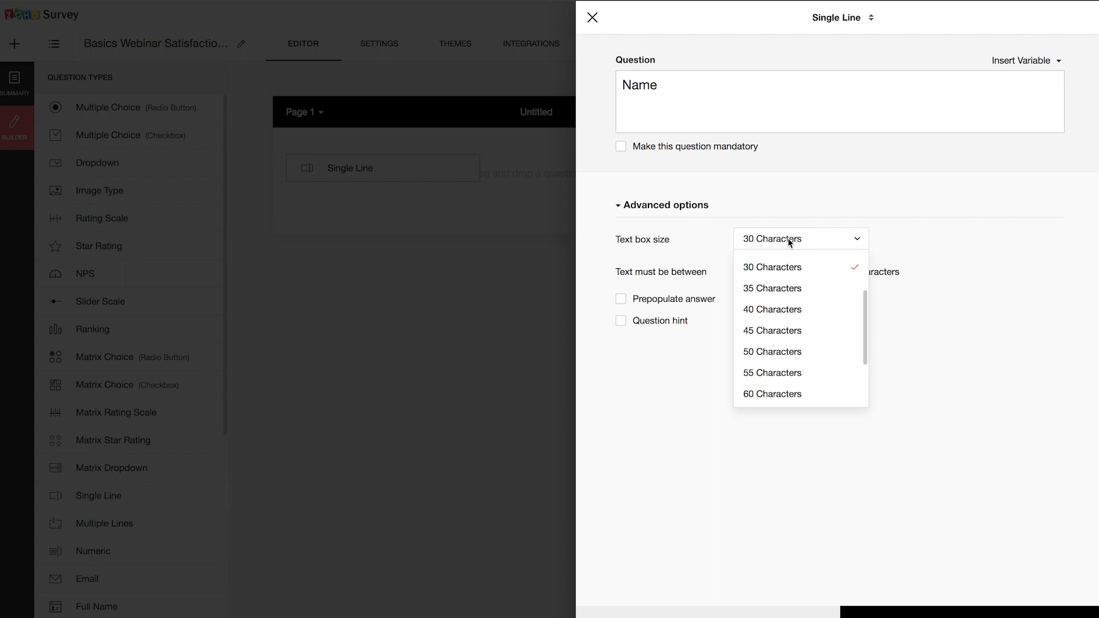
{"action": "scroll", "coordinate": [789, 269], "scroll_direction": "up", "scroll_amount": 3}
{"action": "scroll", "coordinate": [790, 269], "scroll_direction": "down", "scroll_amount": 5}
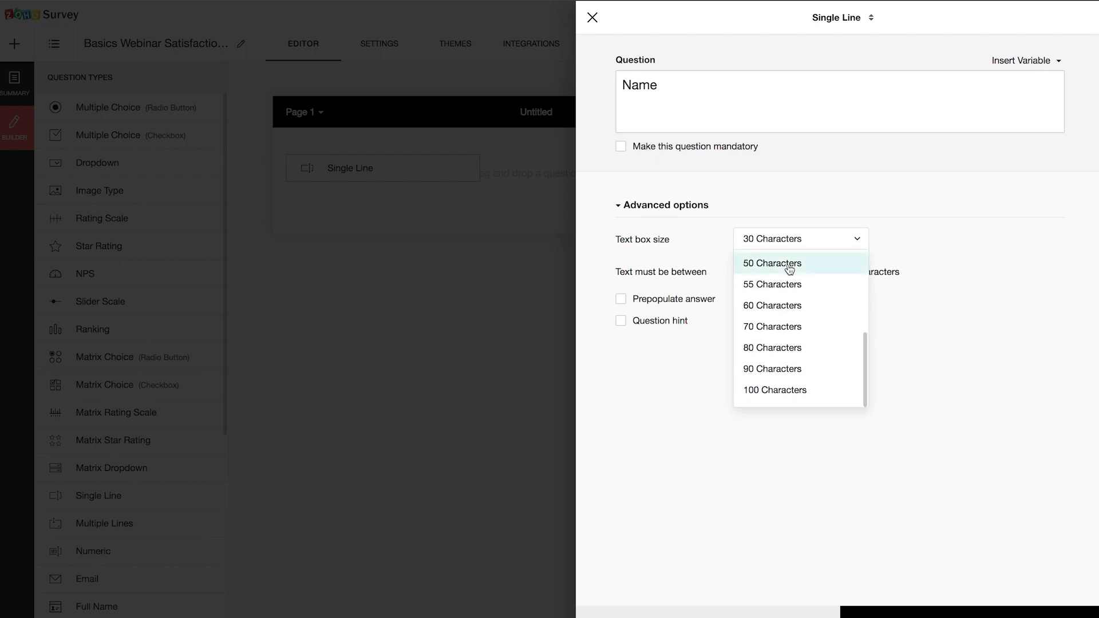
{"action": "left_click", "coordinate": [722, 254]}
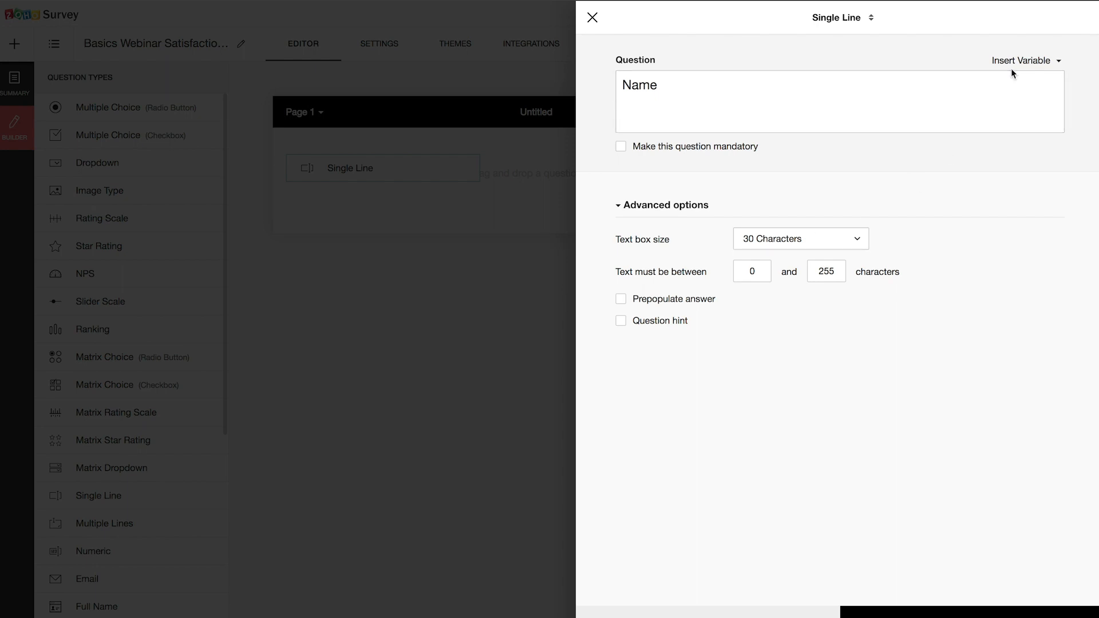
- Save the Name question and drop an Email question below it
{"action": "scroll", "coordinate": [939, 506], "scroll_direction": "down", "scroll_amount": 2}
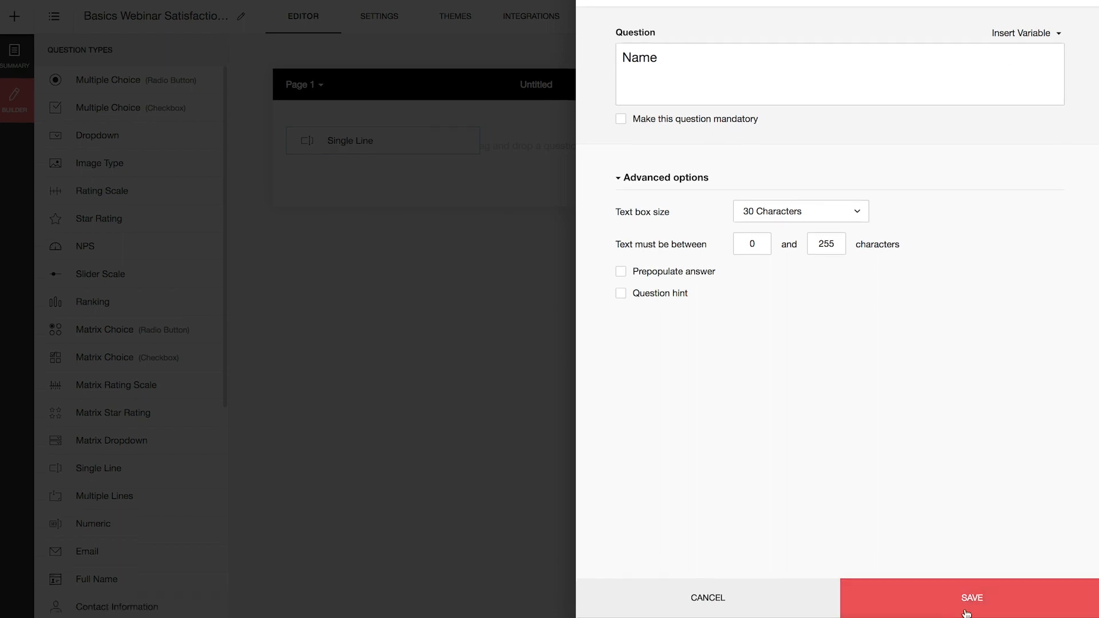
{"action": "left_click", "coordinate": [971, 604]}
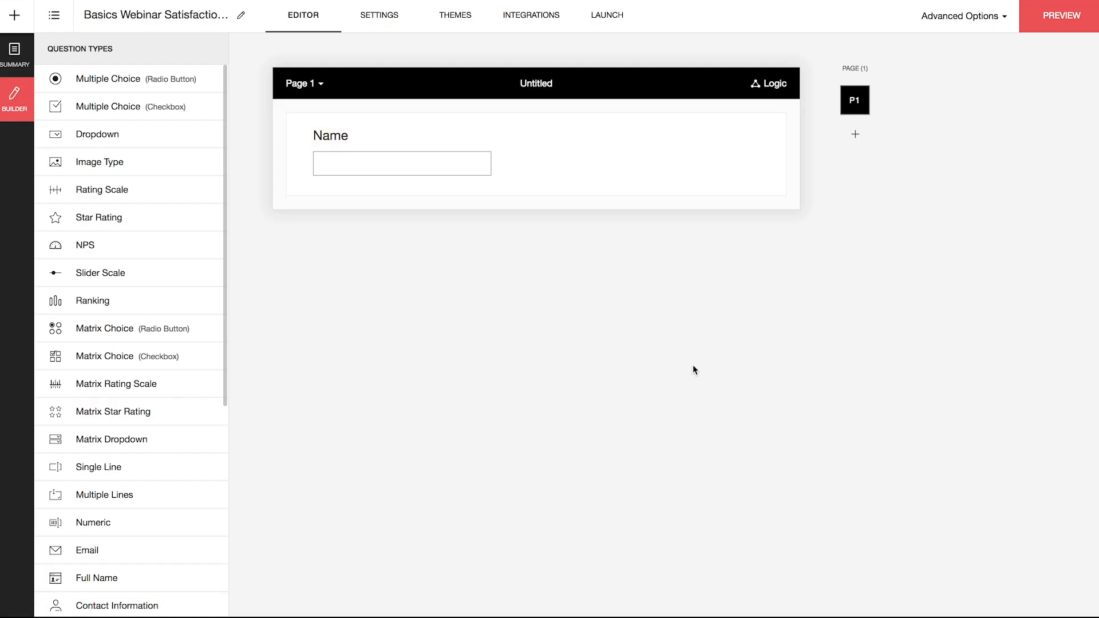
{"action": "left_click_drag", "start_coordinate": [89, 558], "coordinate": [579, 187]}
- Title the Email question 'Email', make it mandatory, and save it
{"action": "type", "text": "Email"}
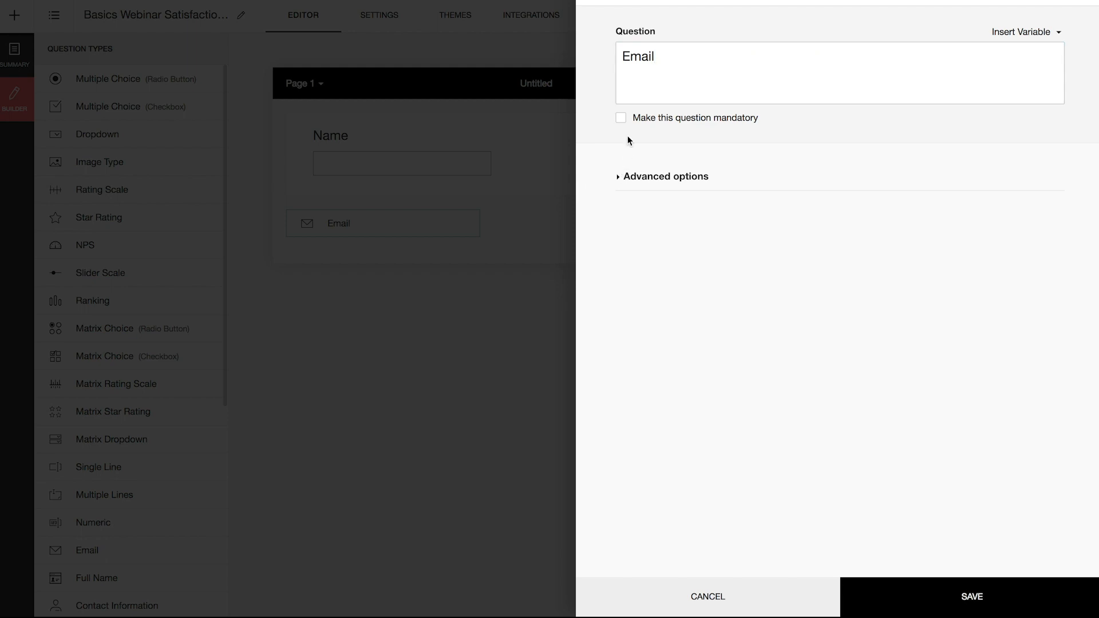
{"action": "left_click", "coordinate": [621, 118]}
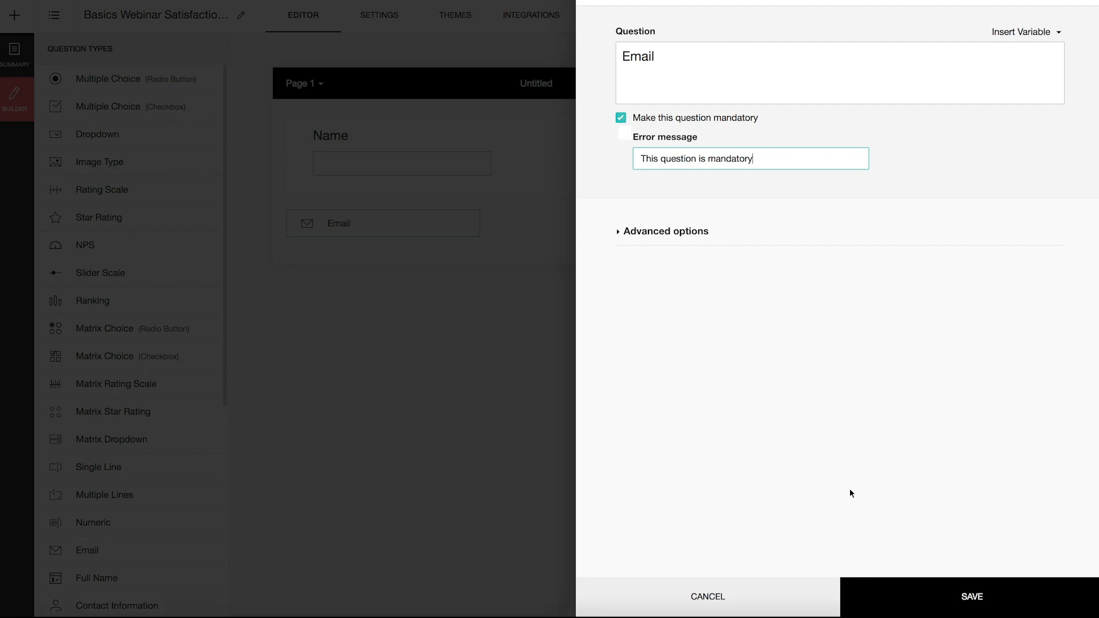
{"action": "left_click", "coordinate": [973, 599]}
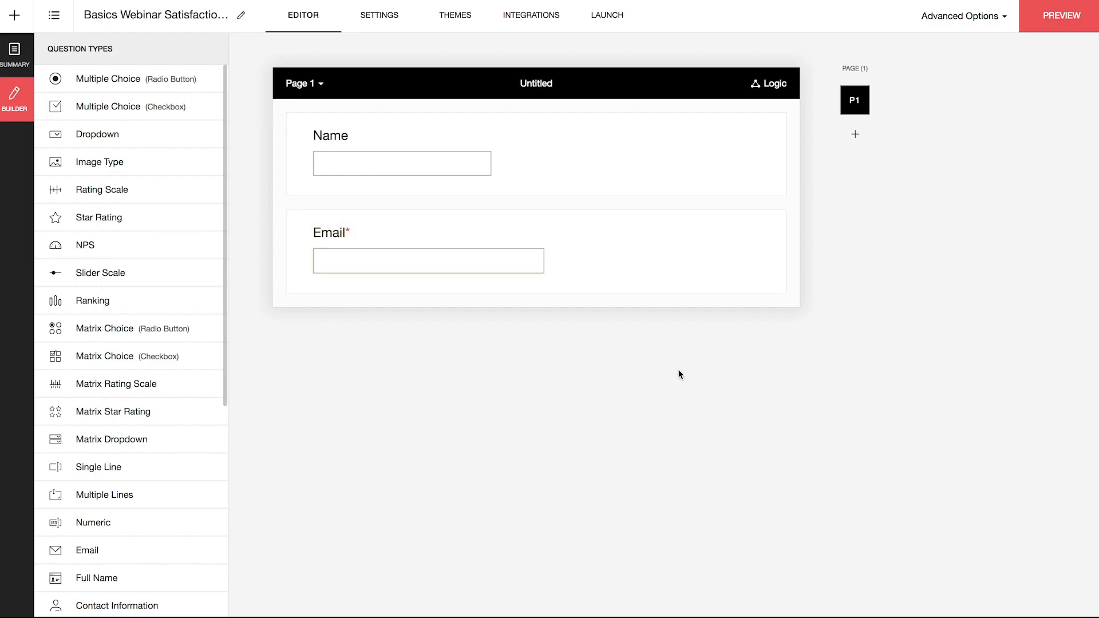
- Add a multiple-choice question 'Did you watch the webinar?' with choices Yes and No
{"action": "left_click_drag", "start_coordinate": [81, 88], "coordinate": [446, 321]}
{"action": "type", "text": "Did you watch the webinar?"}
{"action": "left_click", "coordinate": [647, 234]}
{"action": "type", "text": "Yes"}
{"action": "key", "text": "Return"}
{"action": "type", "text": "No"}
{"action": "left_click", "coordinate": [973, 606]}
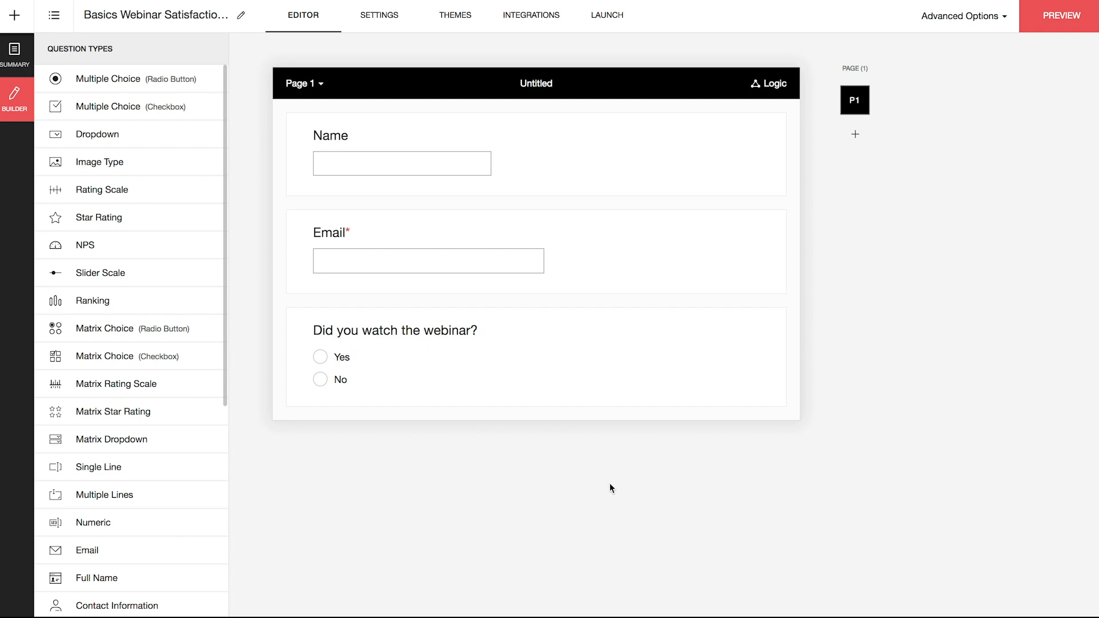
- Add a 1–5 matrix rating Contents of the webinar, Quality of the presentation, and Quality of the speaker
{"action": "left_click_drag", "start_coordinate": [115, 338], "coordinate": [376, 429]}
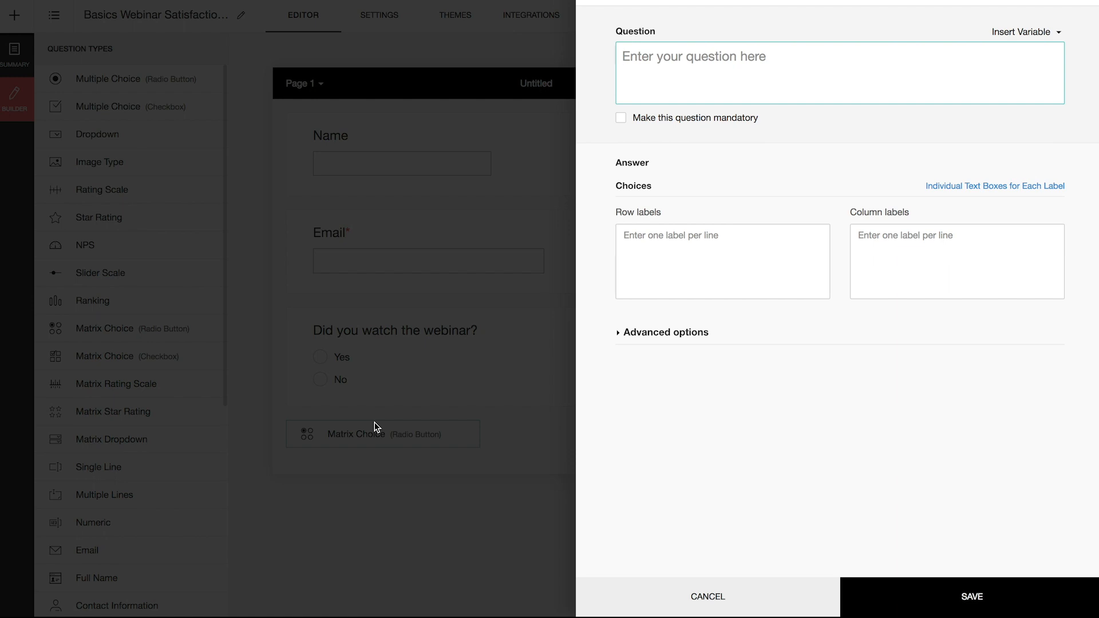
{"action": "type", "text": "On a scale of 1 to 5 how would you "}
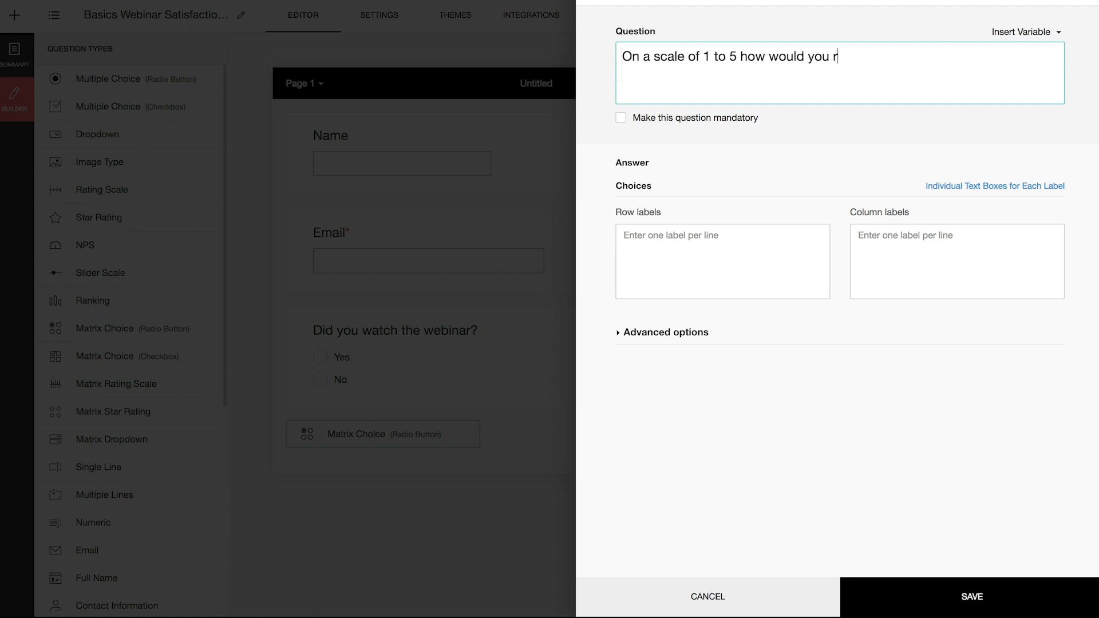
{"action": "type", "text": "rate your satisfaction with the follow"}
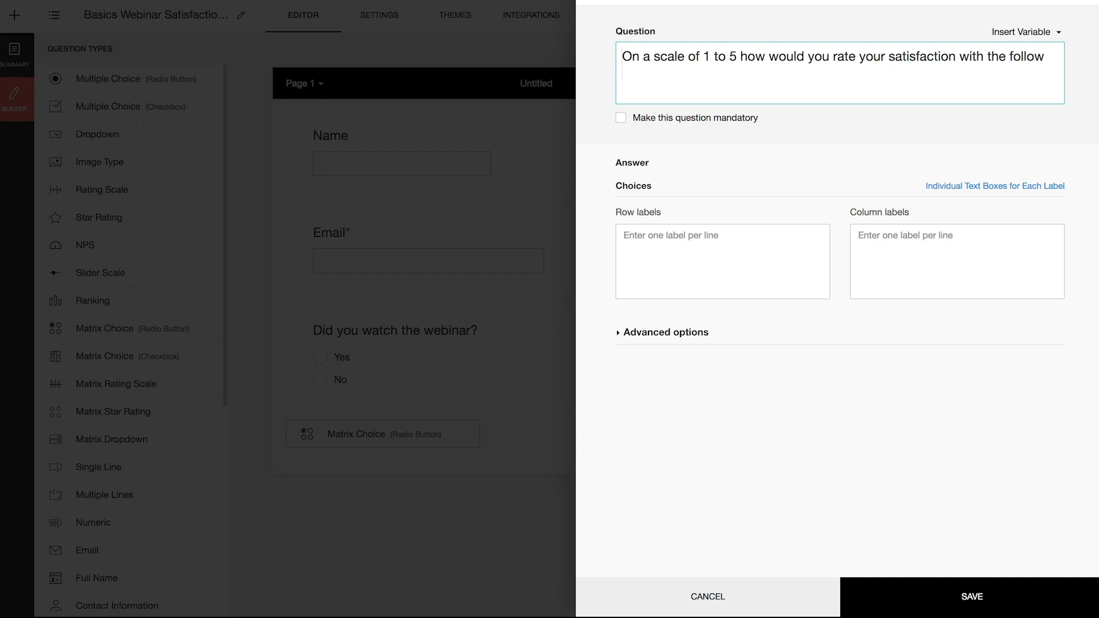
{"action": "type", "text": "ing aspects of the webinar?"}
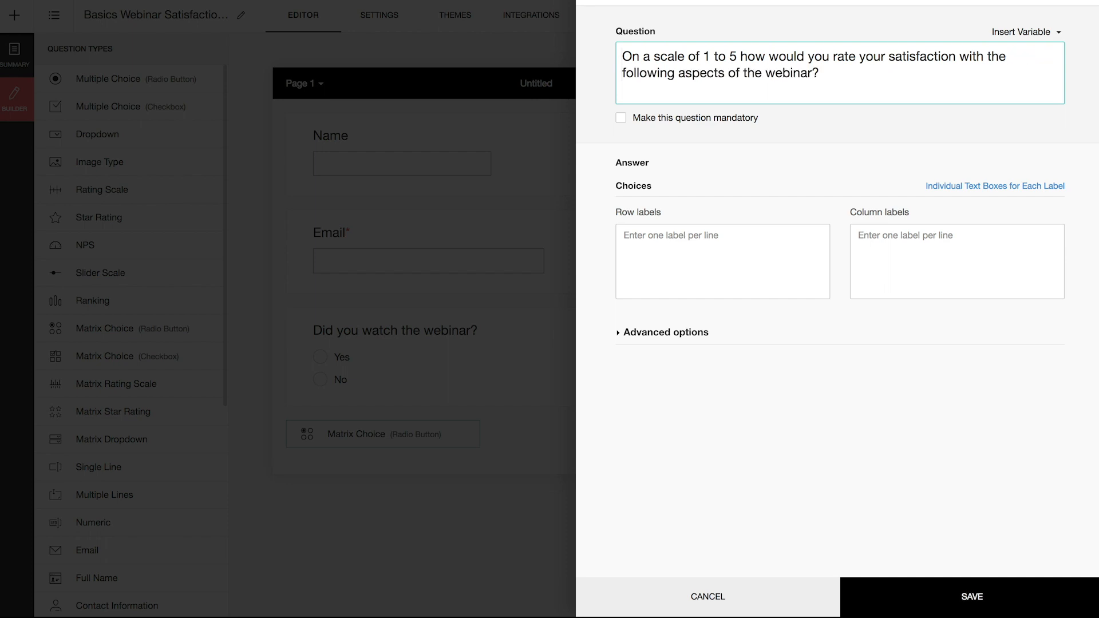
{"action": "left_click", "coordinate": [723, 261]}
{"action": "type", "text": "Contents of the webinar"}
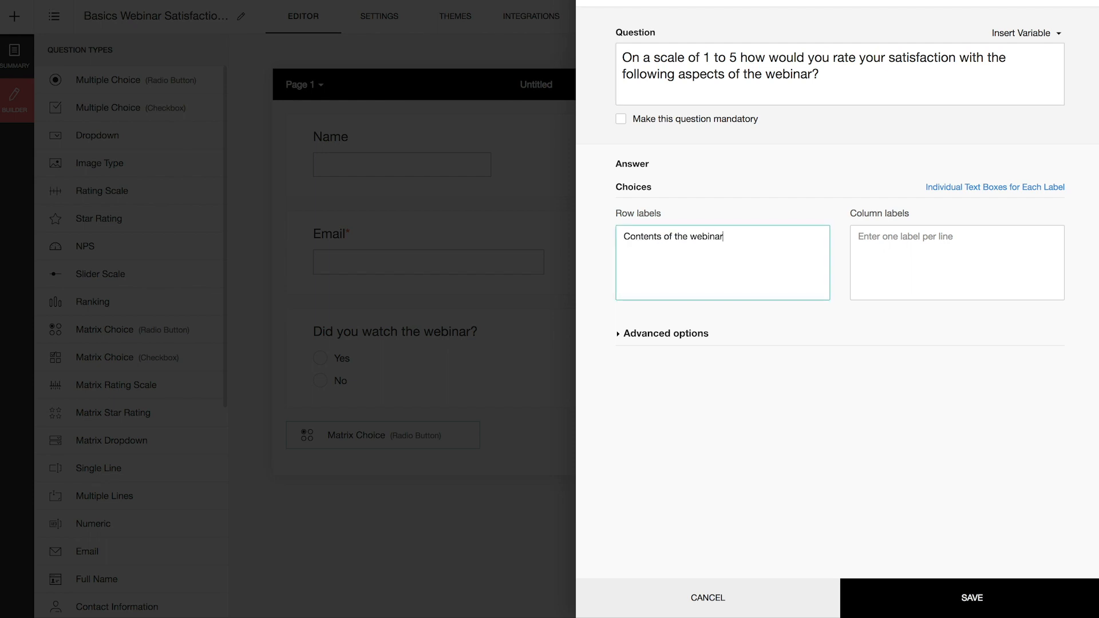
{"action": "key", "text": "Return"}
{"action": "type", "text": "Quality of the presentation"}
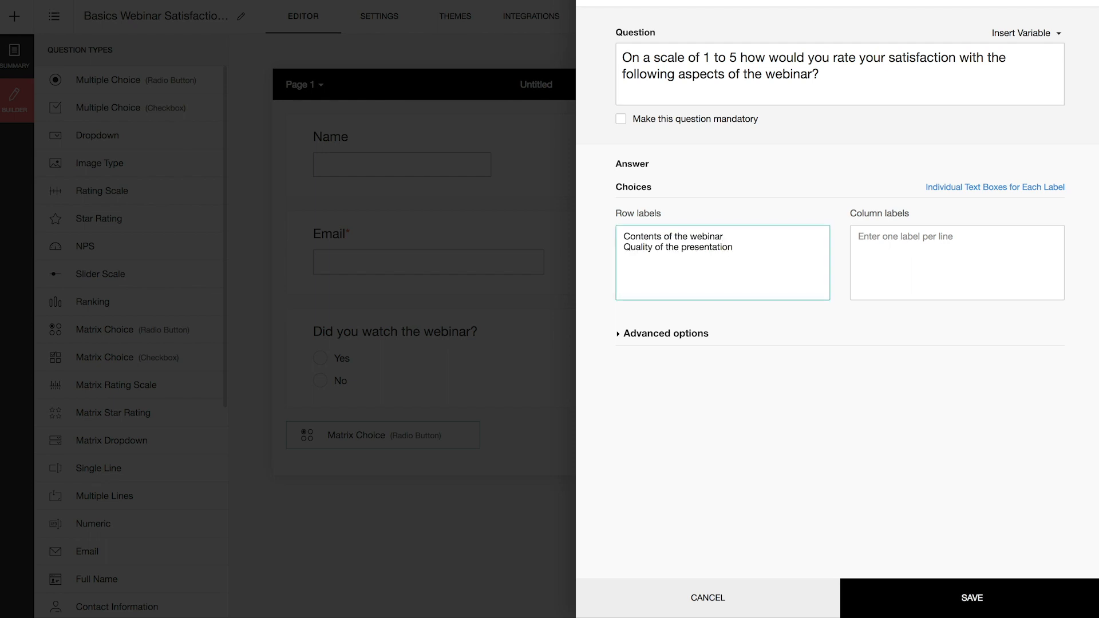
{"action": "key", "text": "Return"}
{"action": "type", "text": "Quality of the speaker"}
{"action": "left_click", "coordinate": [957, 262]}
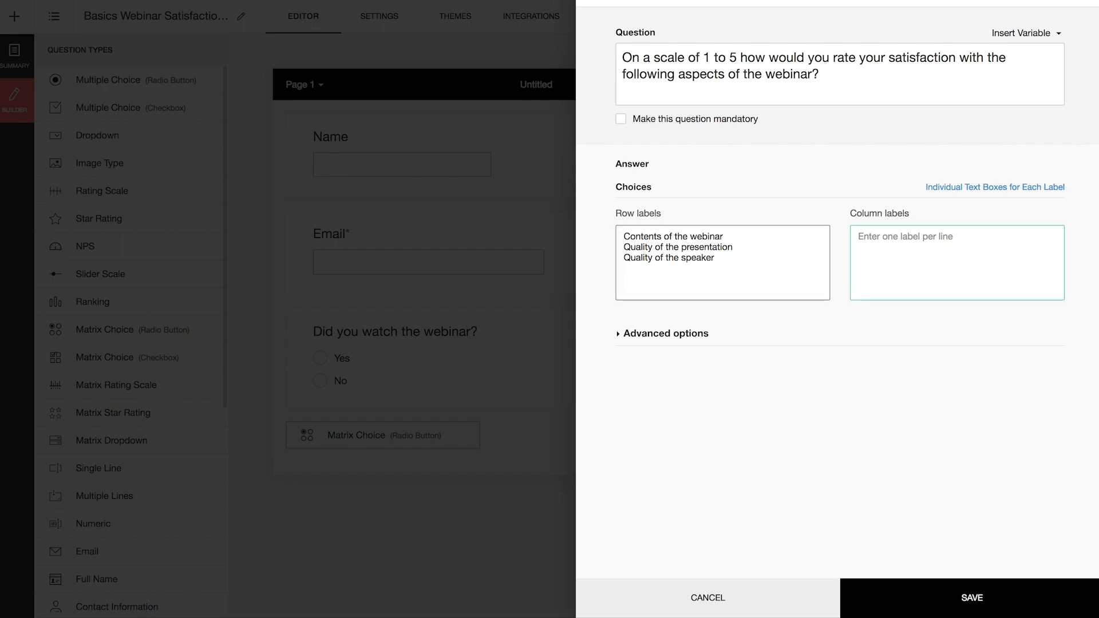
{"action": "type", "text": "1 Very dissatisfied"}
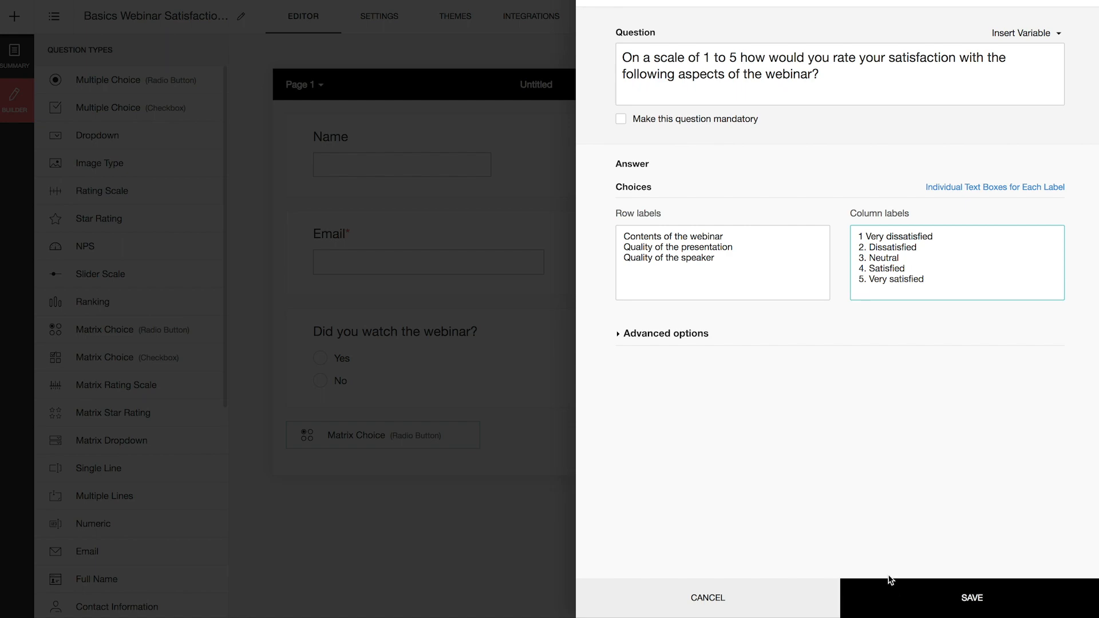
{"action": "left_click", "coordinate": [974, 607]}
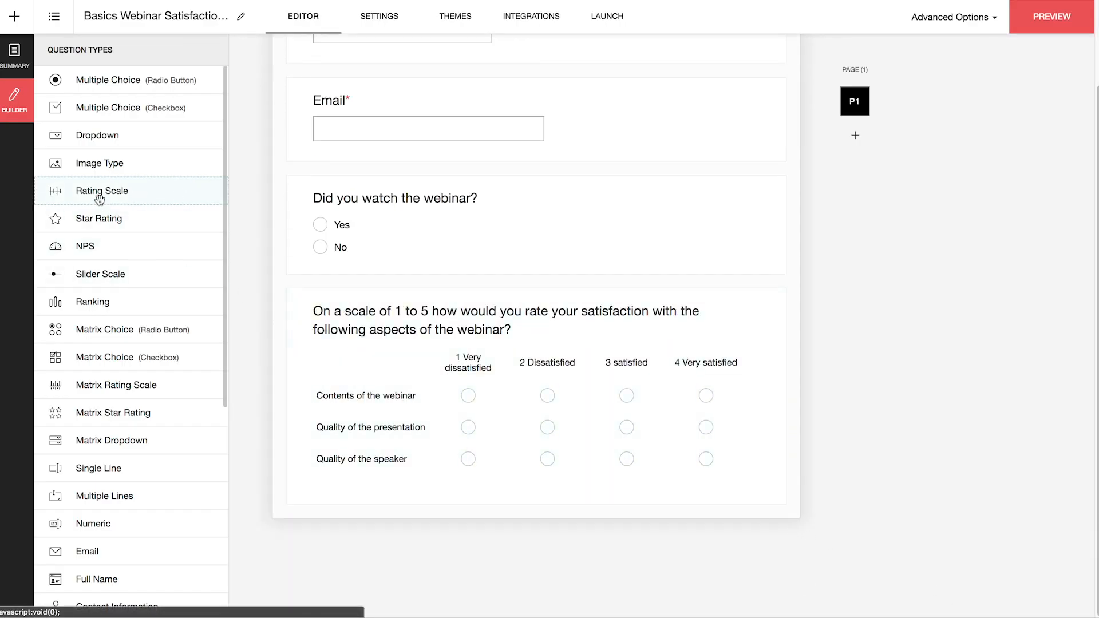
- Add a mandatory 0–10 overall webinar satisfaction rating, ends labelled Very unsatisfactory and Very satisfactory
{"action": "left_click_drag", "start_coordinate": [62, 196], "coordinate": [498, 535]}
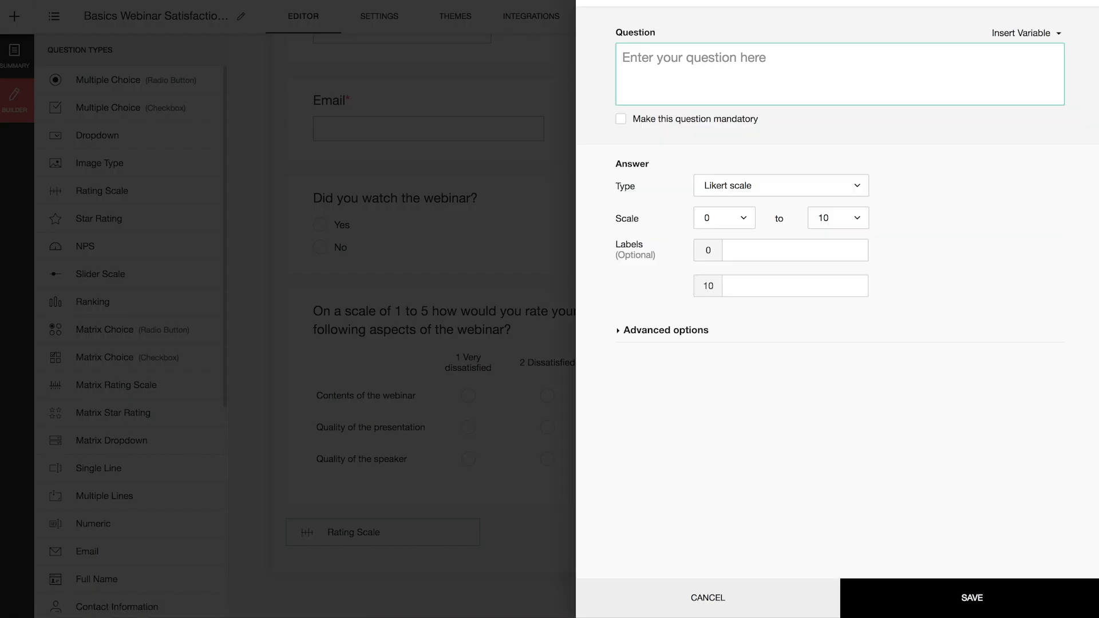
{"action": "type", "text": "On a scale of"}
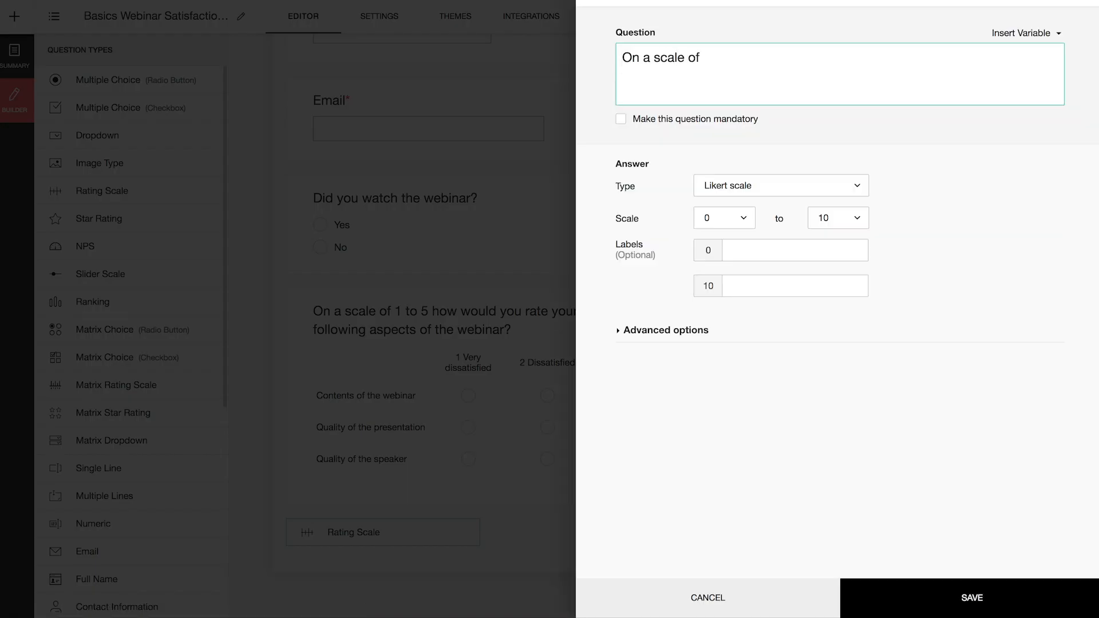
{"action": "type", "text": " 0 to 10, how was your overall satis"}
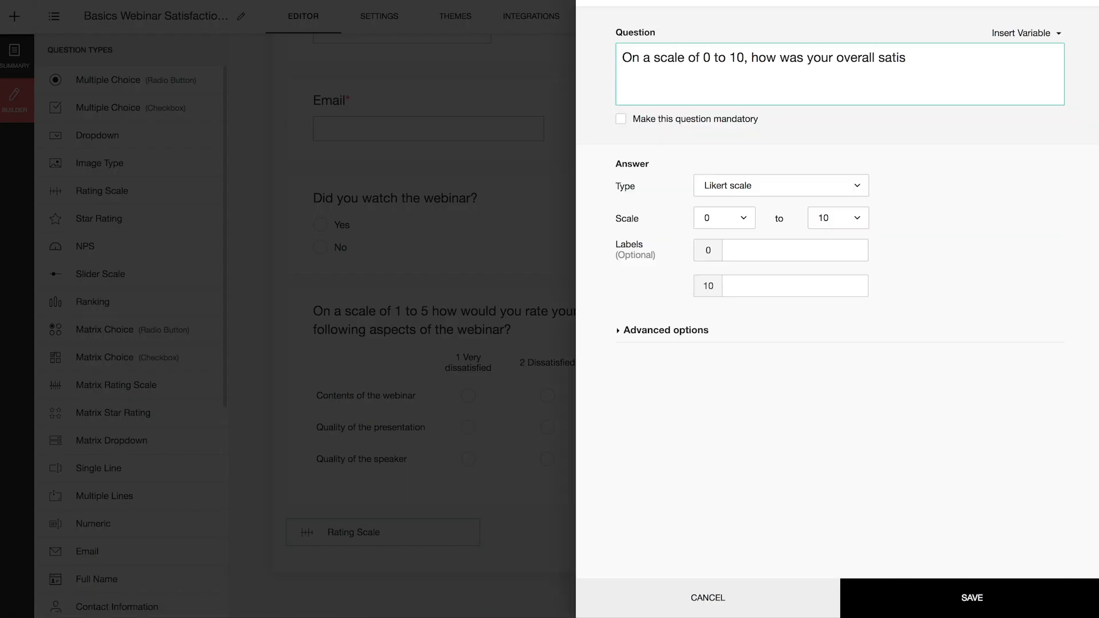
{"action": "type", "text": "faction with the webinar?"}
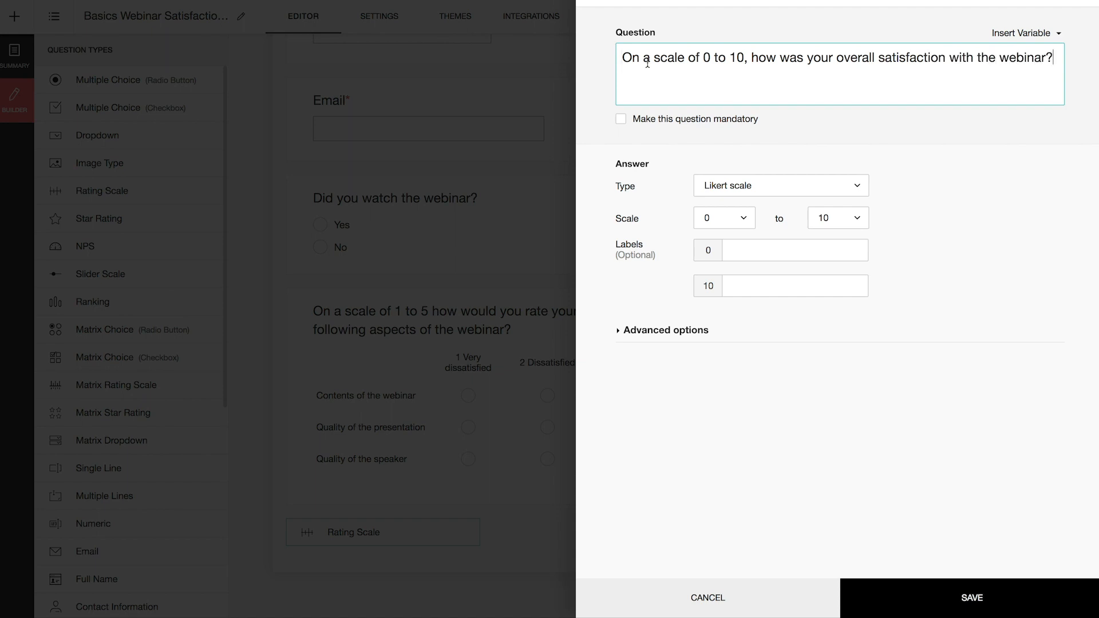
{"action": "left_click", "coordinate": [622, 119]}
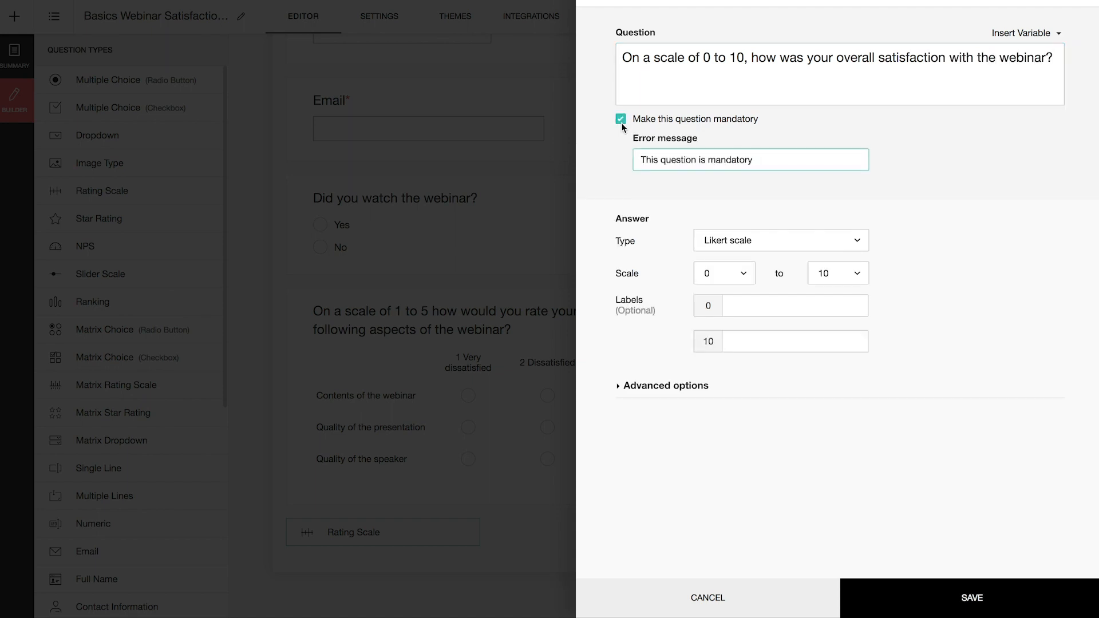
{"action": "left_click", "coordinate": [744, 307]}
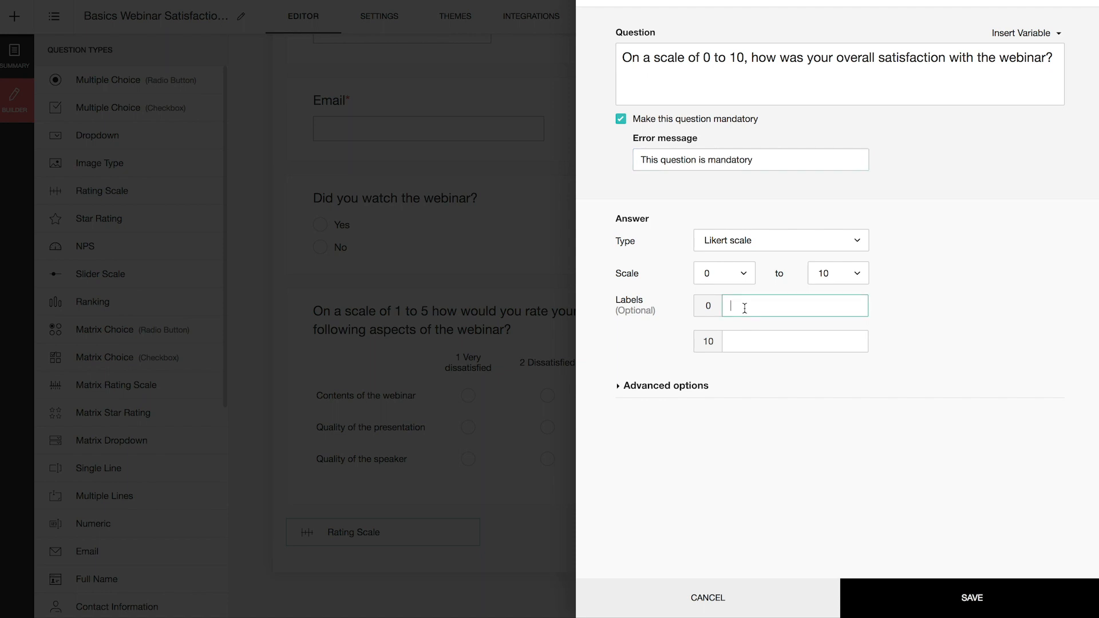
{"action": "type", "text": "Very unsatisfactory"}
{"action": "key", "text": "Tab"}
{"action": "type", "text": "Very satisfactory"}
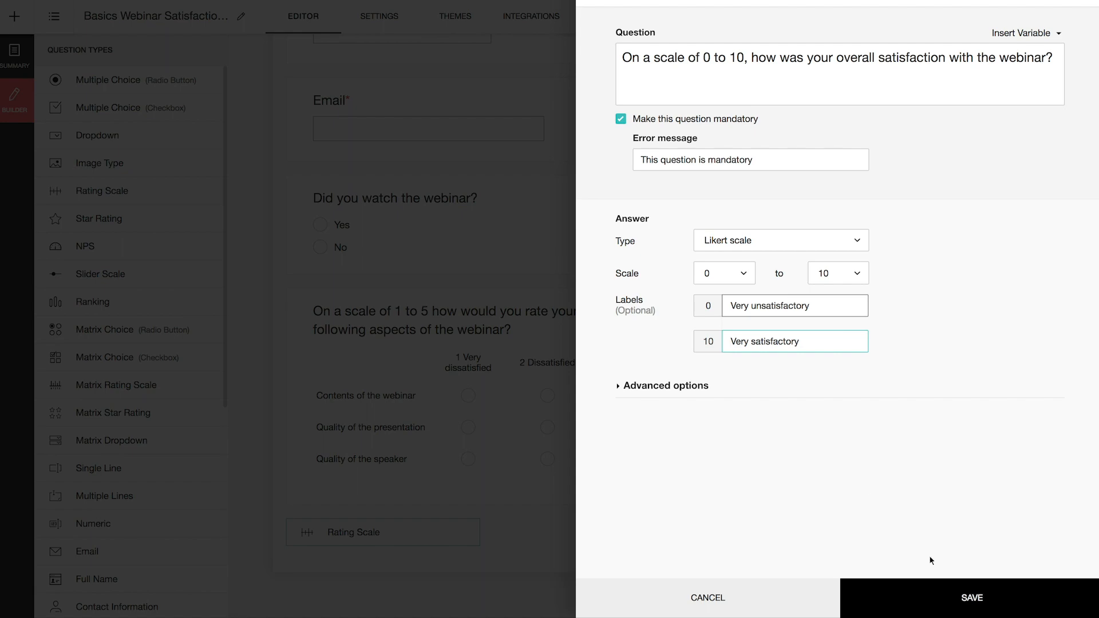
{"action": "left_click", "coordinate": [925, 589]}
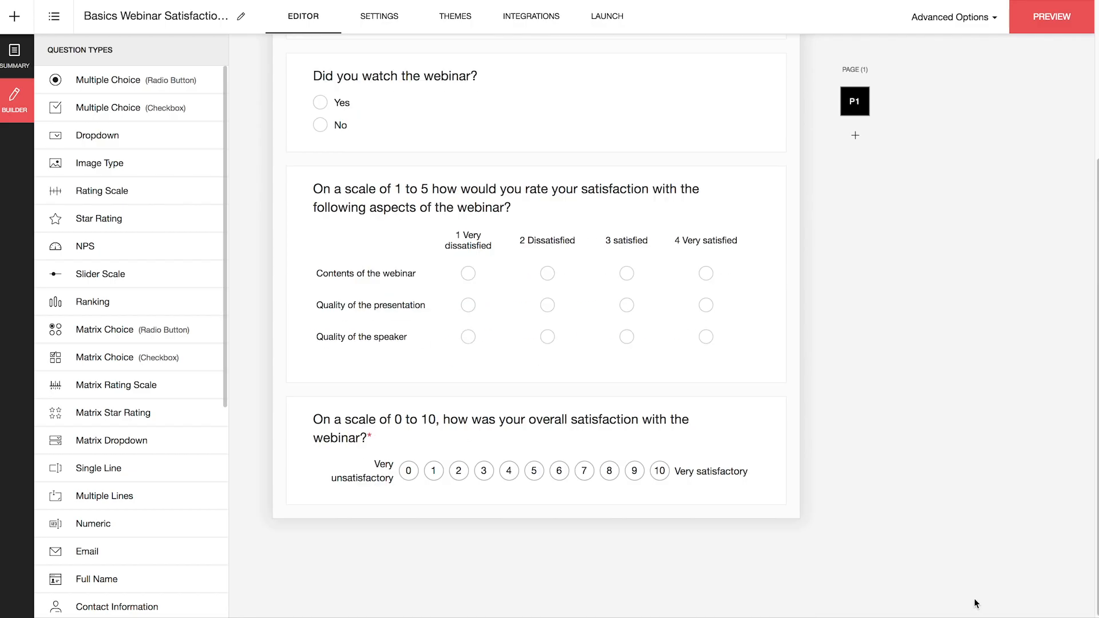
- Add a final multi-line question 'Please leave any further comments or suggestion you have here'
{"action": "left_click_drag", "start_coordinate": [155, 503], "coordinate": [532, 525]}
{"action": "type", "text": "Please leave an"}
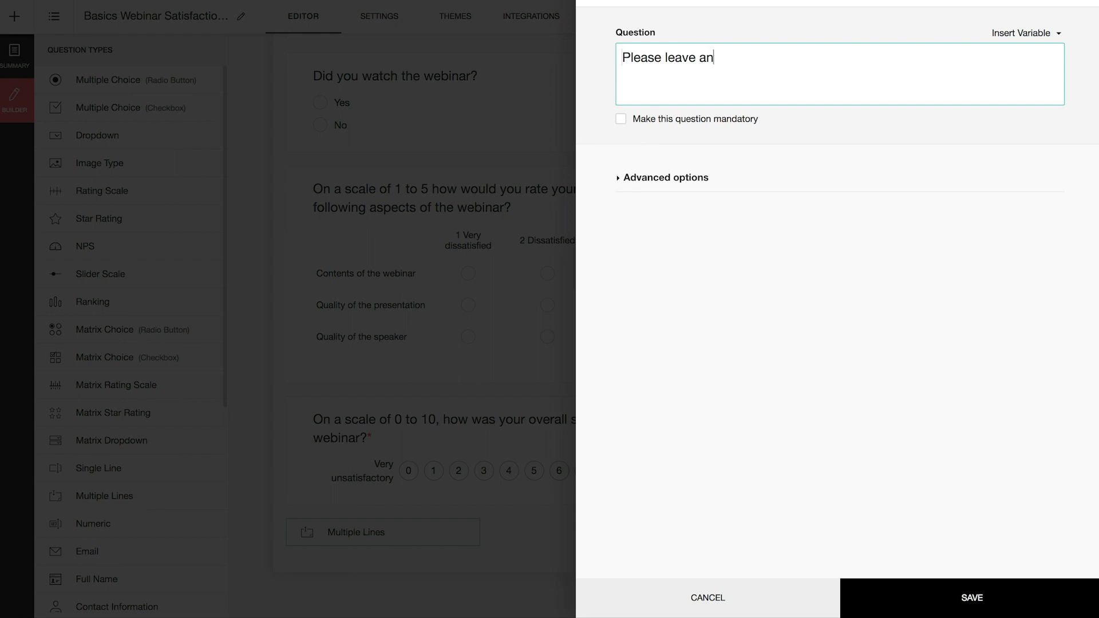
{"action": "type", "text": "y further comments or suggestion you have here"}
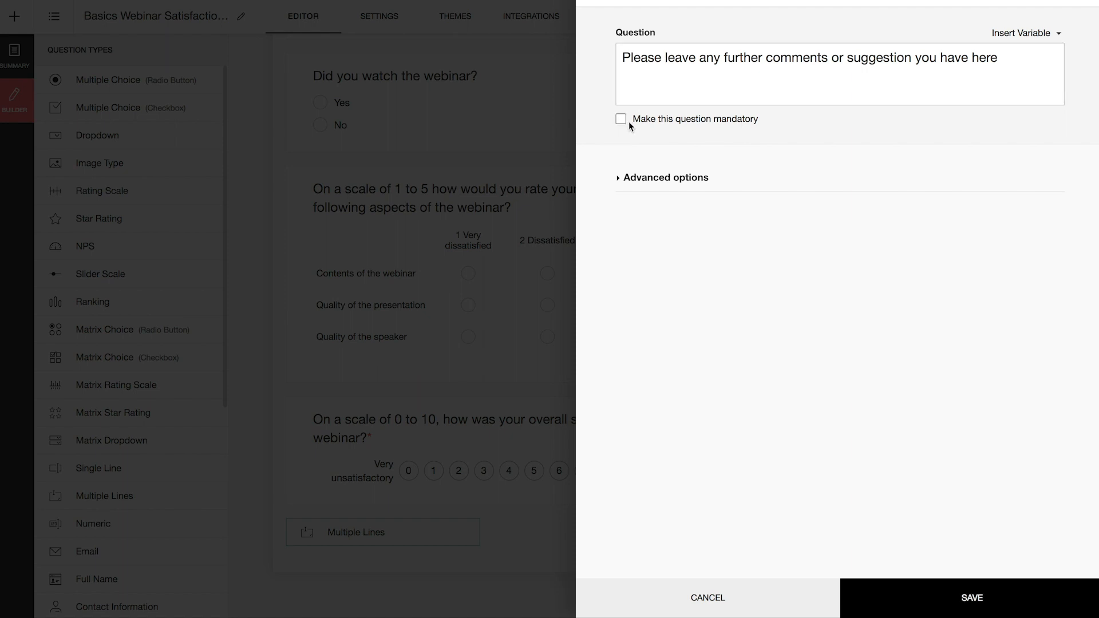
{"action": "left_click", "coordinate": [620, 179]}
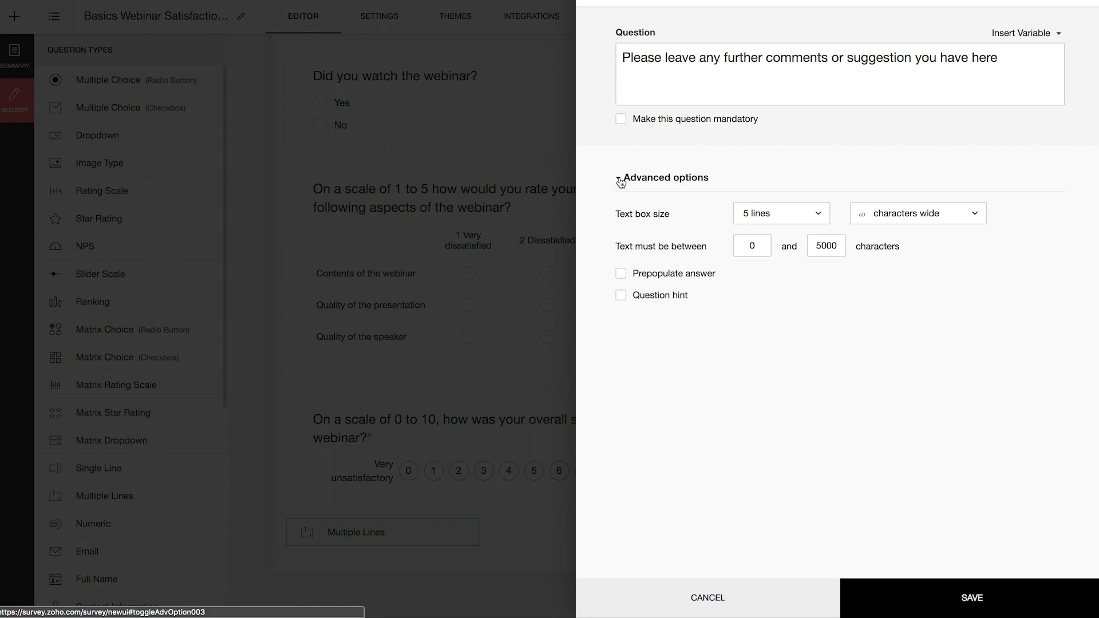
{"action": "left_click", "coordinate": [981, 604]}
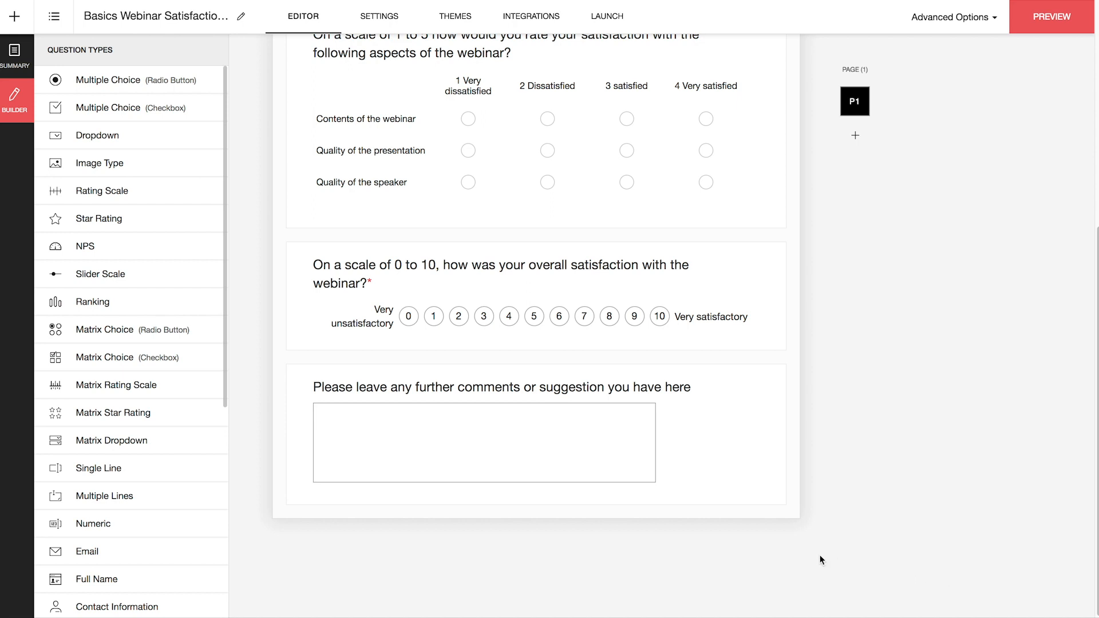
- Insert a multi-line 'we are sorry for your experience…' question above the comments box
{"action": "left_click_drag", "start_coordinate": [183, 497], "coordinate": [376, 375]}
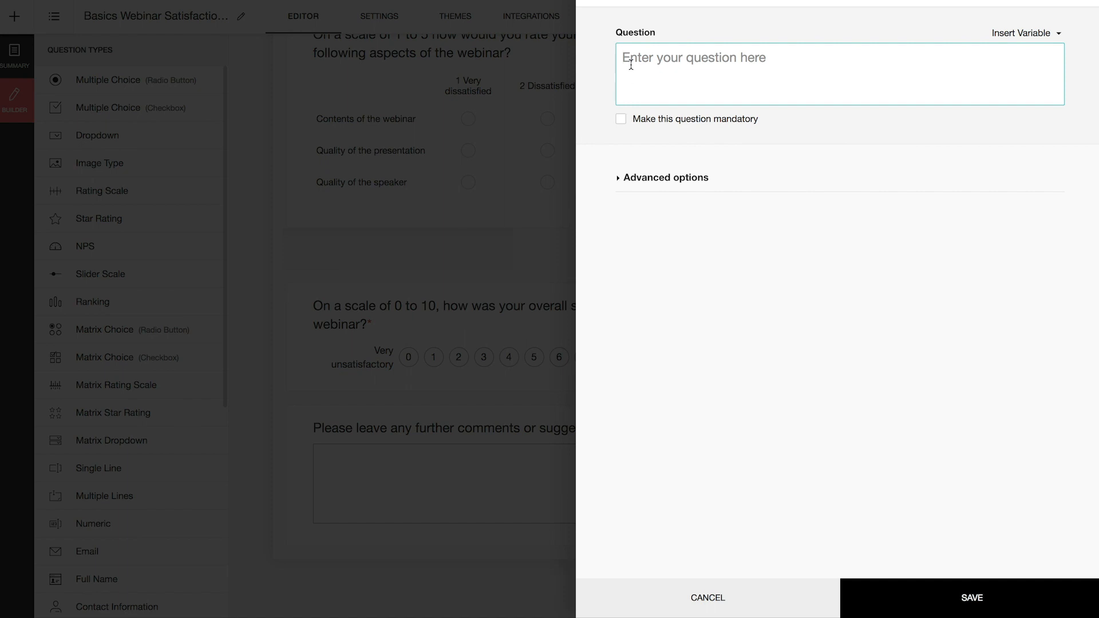
{"action": "type", "text": "We are sorry for your experience. Please elaborate on what you didn't like about the webinar."}
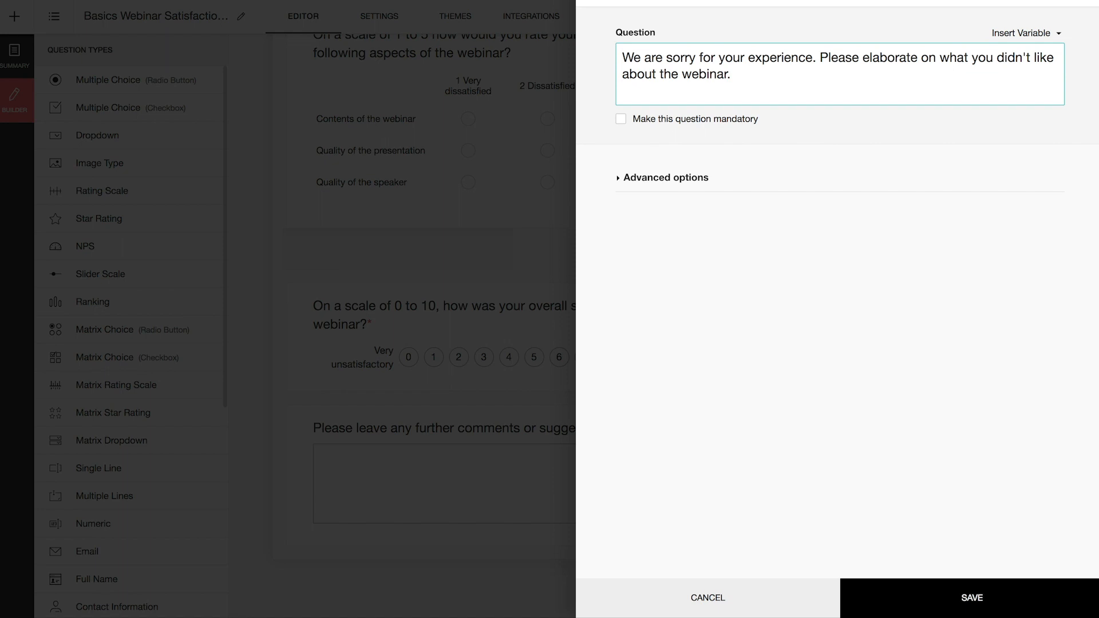
{"action": "left_click", "coordinate": [966, 611]}
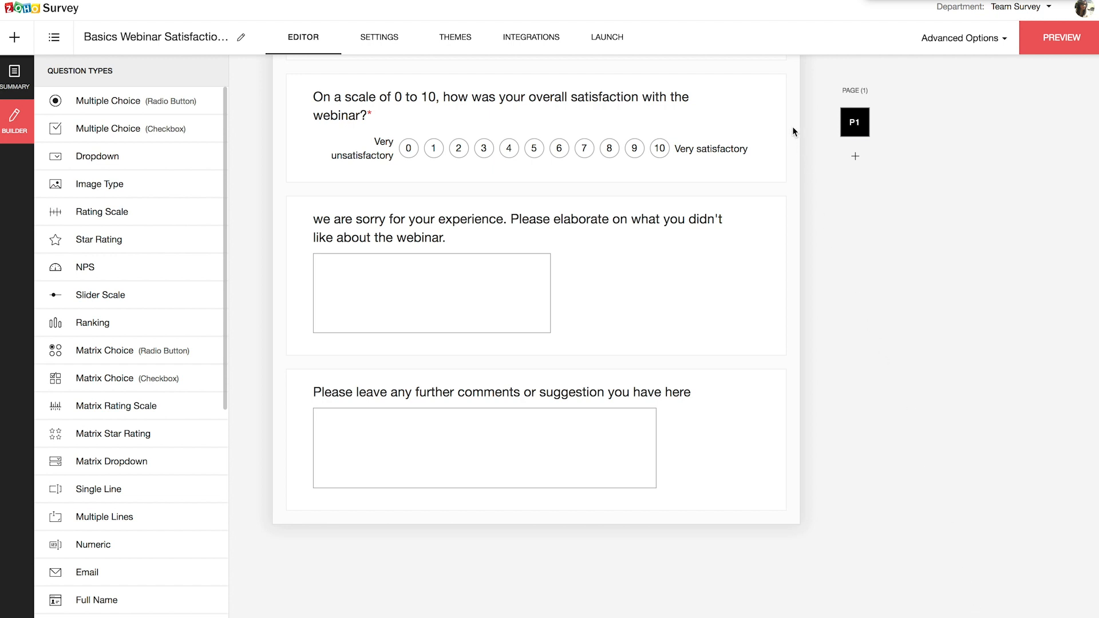
- Add logic to the 0–10 question: if Less than 5, show the 'we are sorry…' question
{"action": "left_click", "coordinate": [780, 91]}
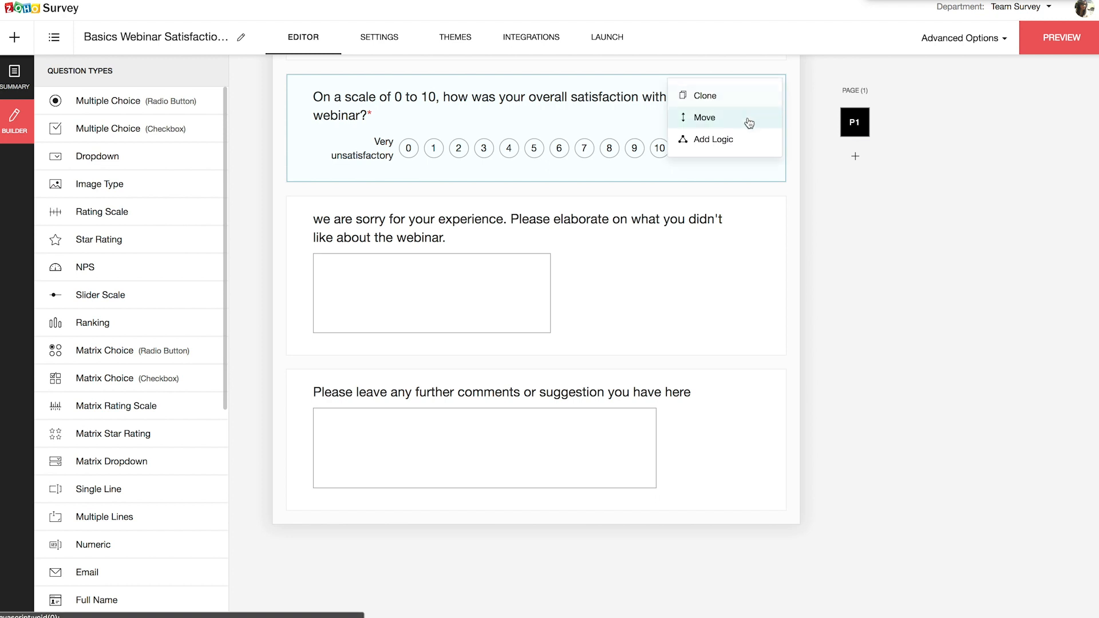
{"action": "left_click", "coordinate": [713, 143]}
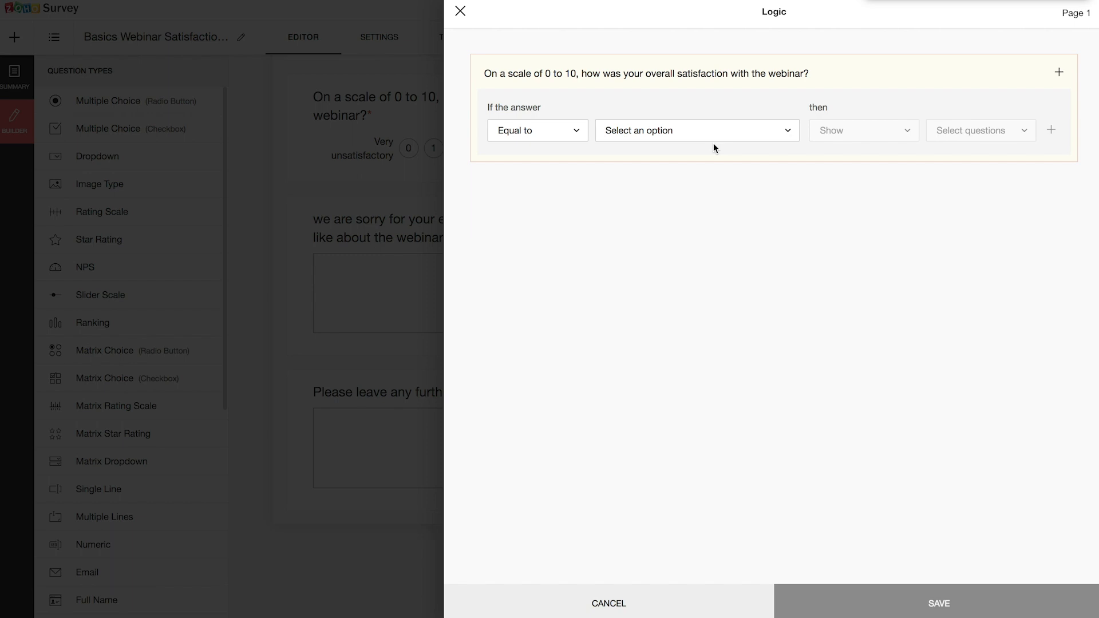
{"action": "left_click", "coordinate": [567, 135]}
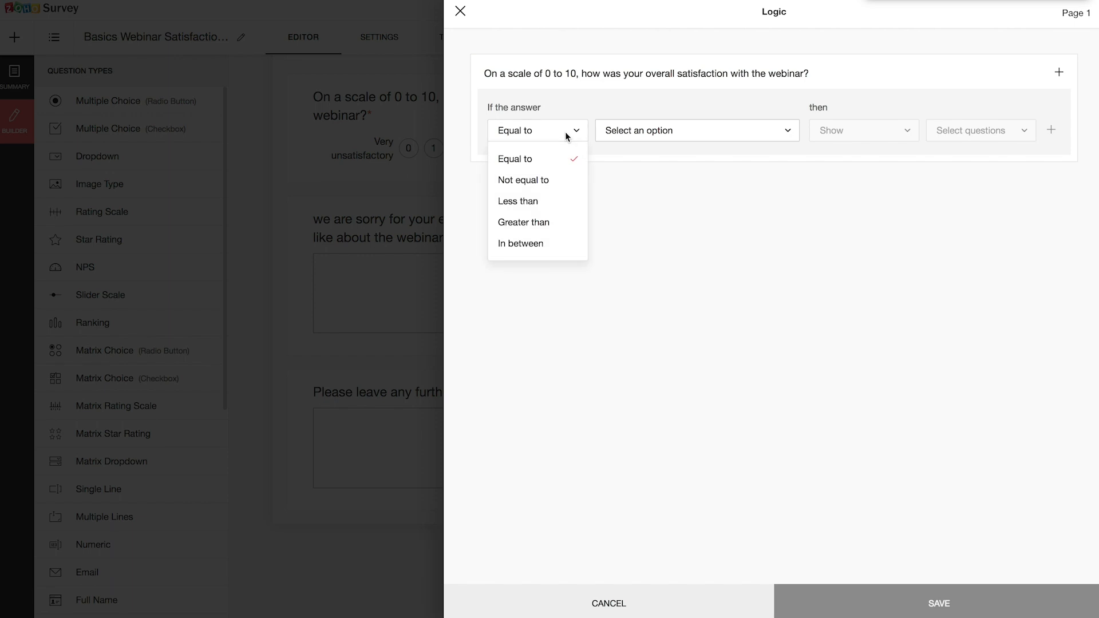
{"action": "left_click", "coordinate": [521, 206]}
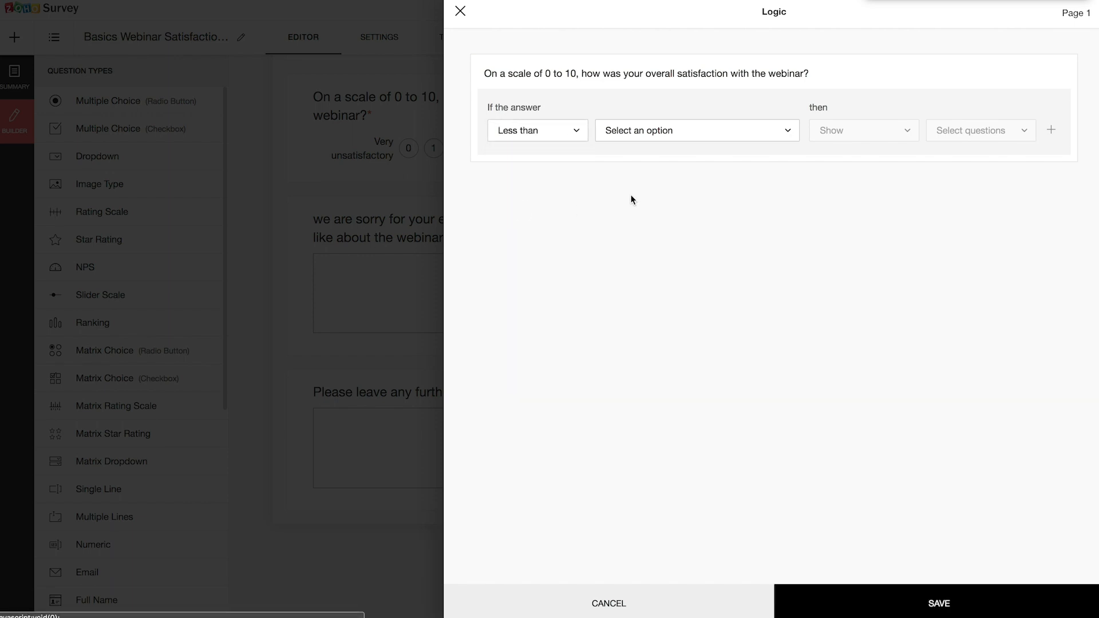
{"action": "left_click", "coordinate": [757, 131]}
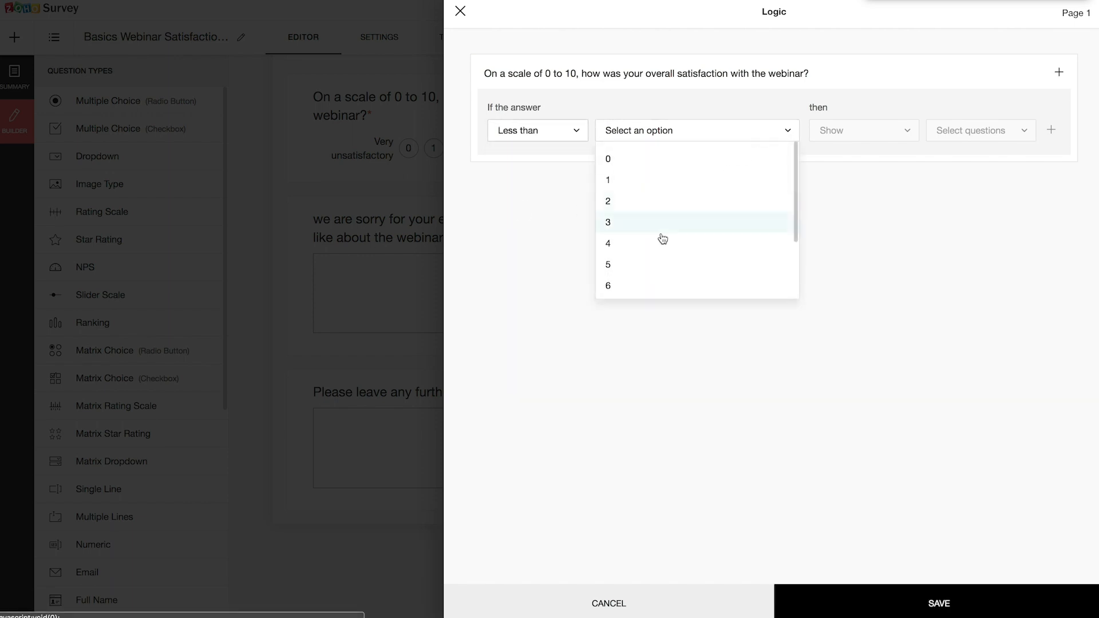
{"action": "left_click", "coordinate": [608, 273]}
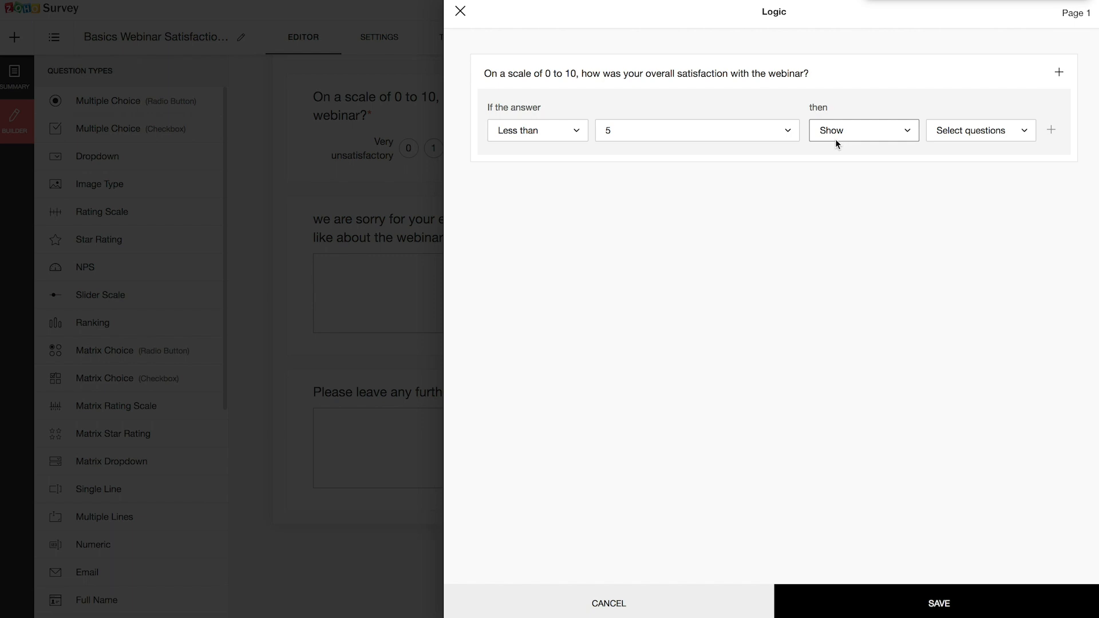
{"action": "left_click", "coordinate": [957, 132]}
{"action": "left_click", "coordinate": [802, 161]}
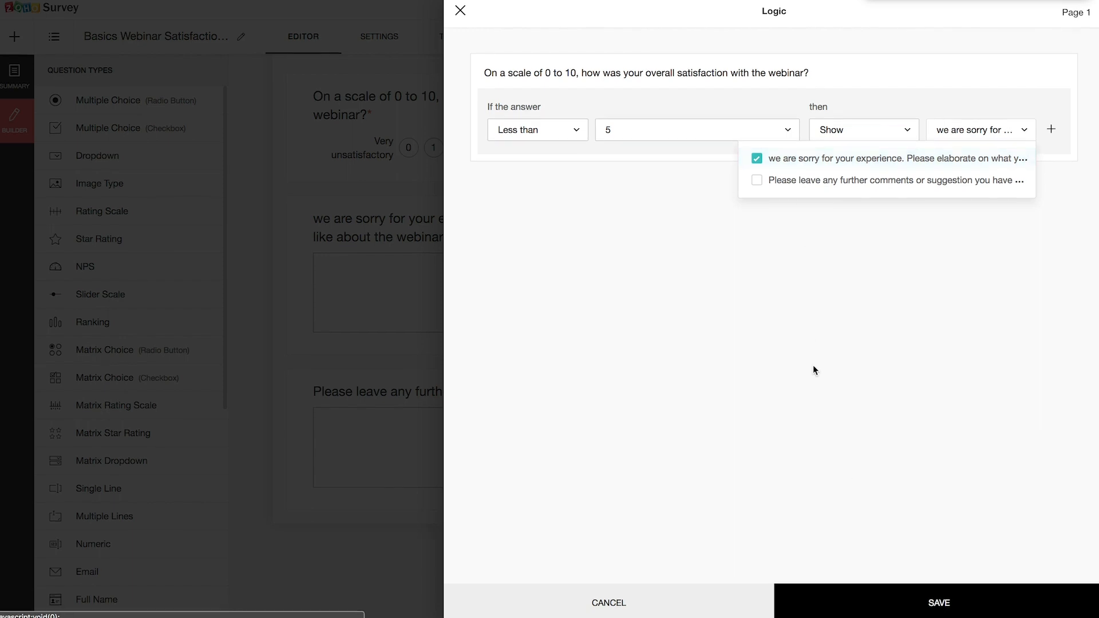
{"action": "left_click", "coordinate": [938, 607]}
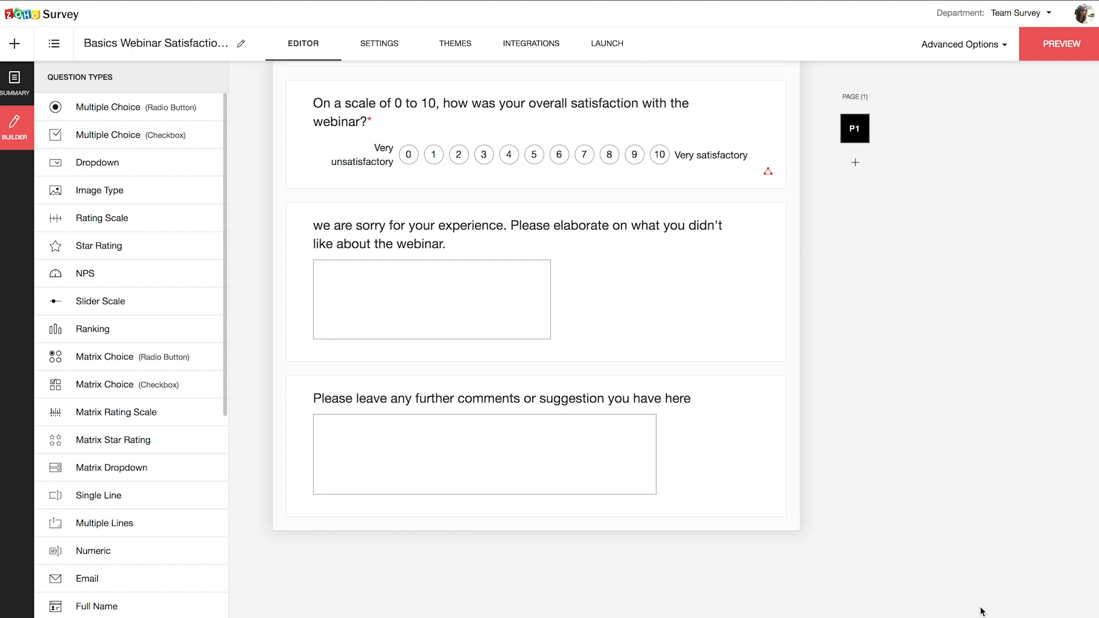
- Add logic to 'Did you watch the webinar?' sending No answers to the Disqualification Page
{"action": "scroll", "coordinate": [983, 612], "scroll_direction": "up", "scroll_amount": 10}
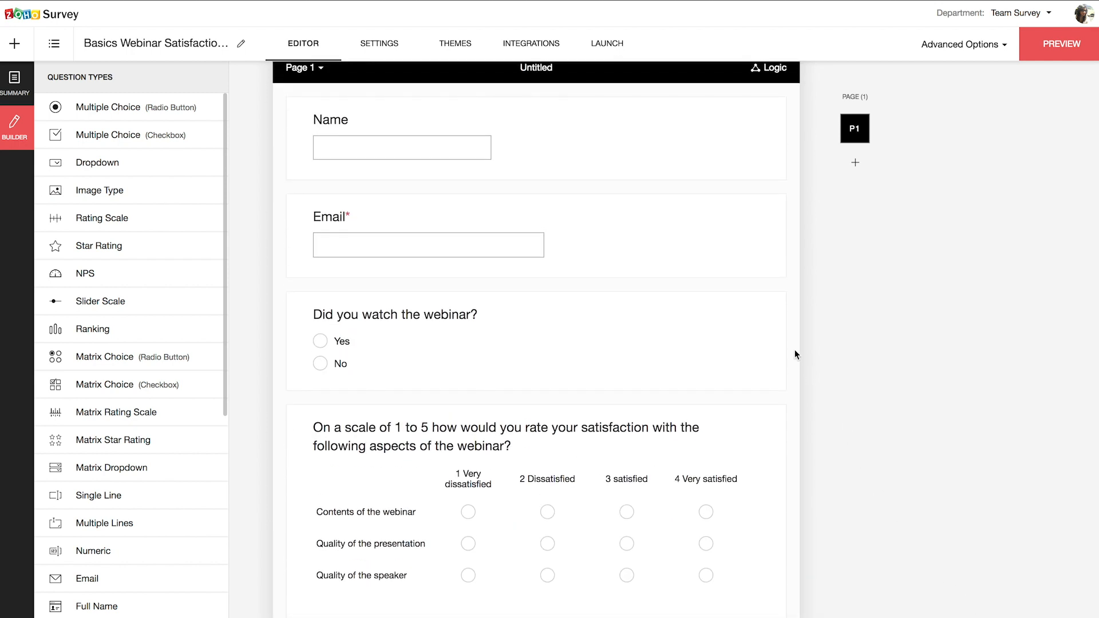
{"action": "left_click", "coordinate": [774, 307]}
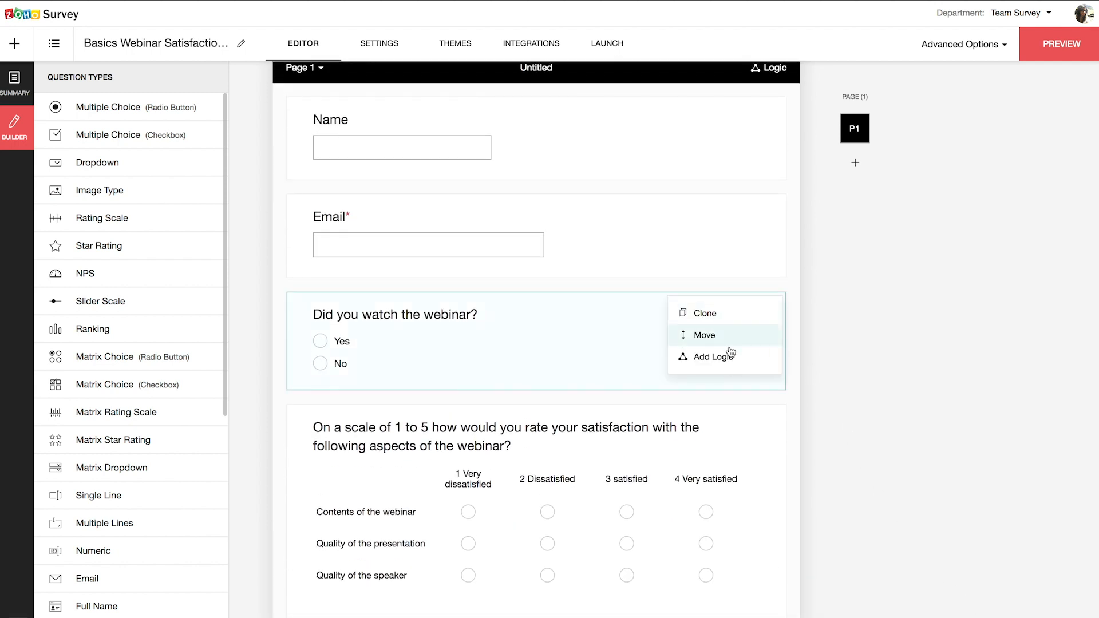
{"action": "left_click", "coordinate": [710, 358]}
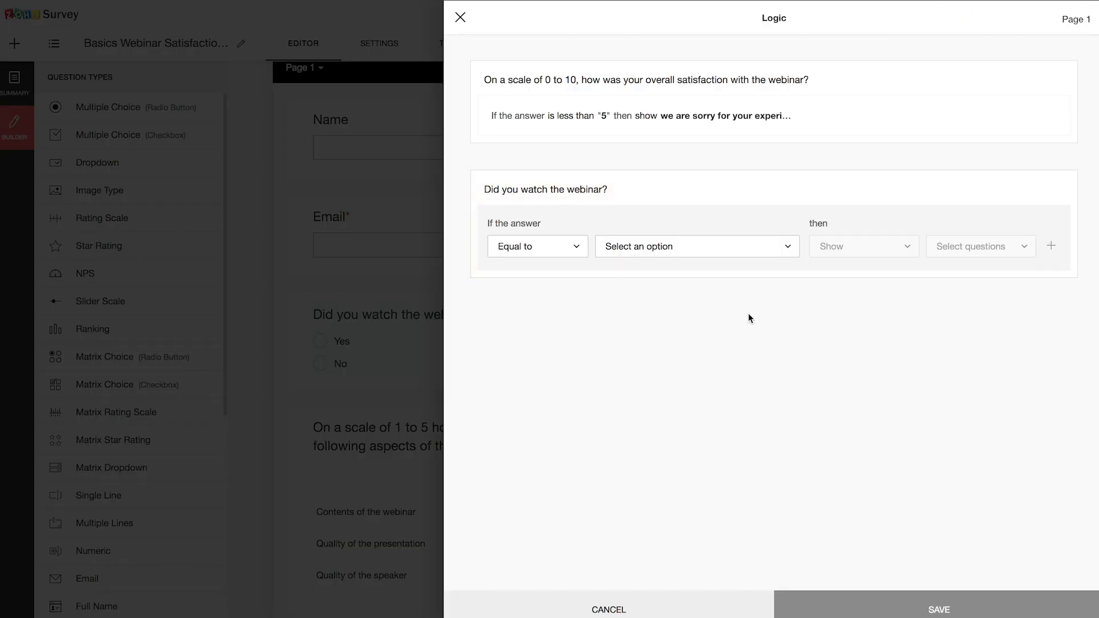
{"action": "left_click", "coordinate": [783, 247]}
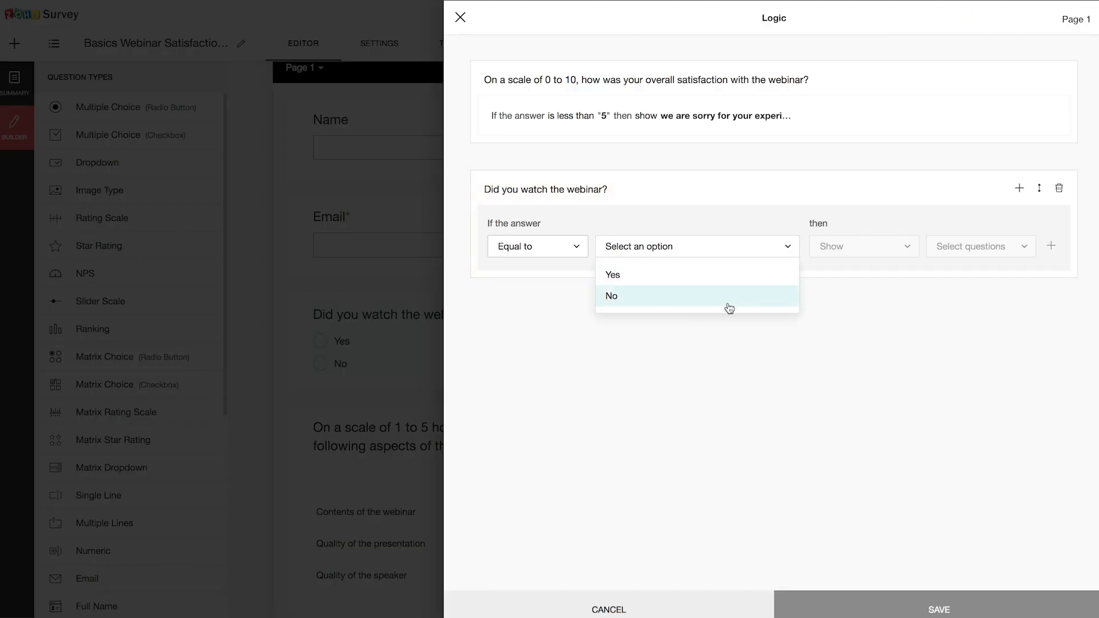
{"action": "left_click", "coordinate": [729, 306]}
{"action": "left_click", "coordinate": [861, 244]}
{"action": "left_click", "coordinate": [858, 296]}
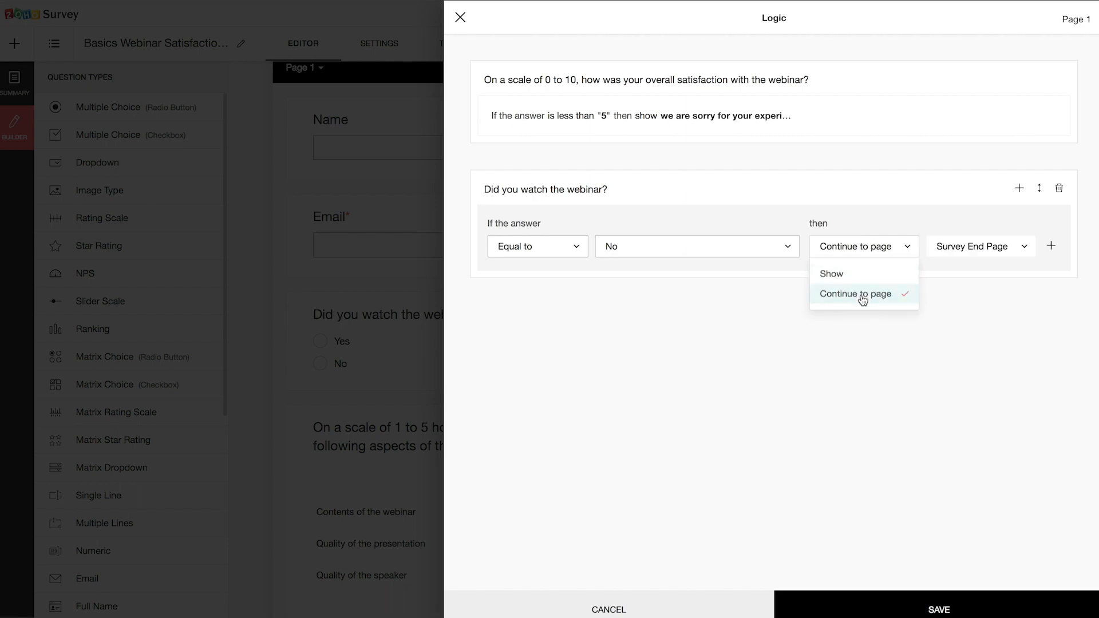
{"action": "left_click", "coordinate": [958, 252]}
{"action": "left_click", "coordinate": [965, 300]}
{"action": "left_click", "coordinate": [926, 586]}
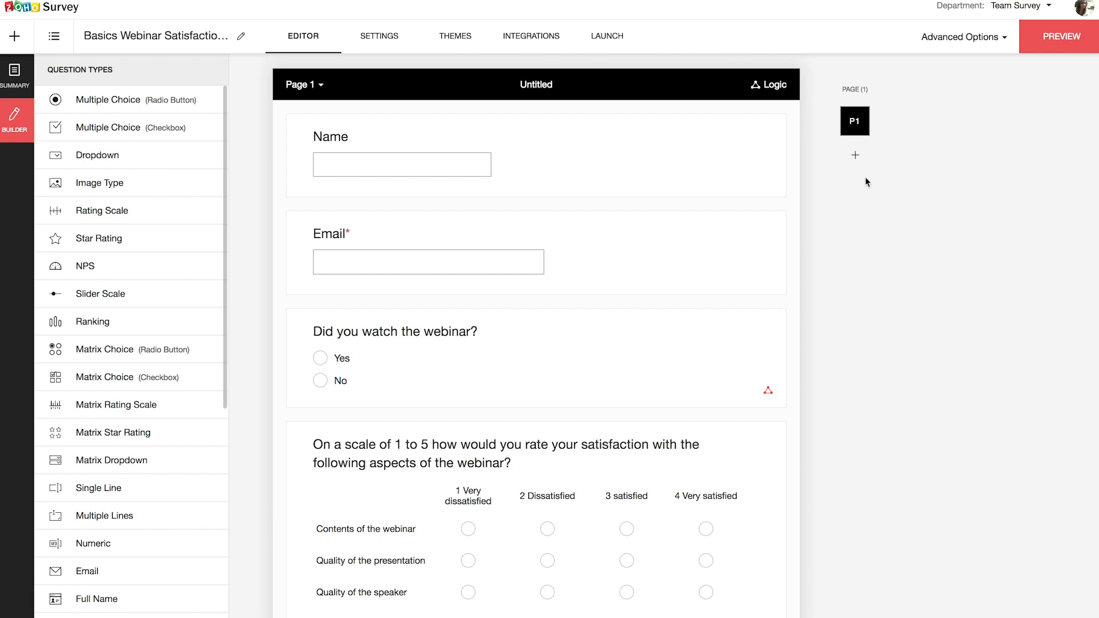
- Preview the survey and rate the webinar 4 to confirm the follow-up question appears
{"action": "left_click", "coordinate": [856, 158]}
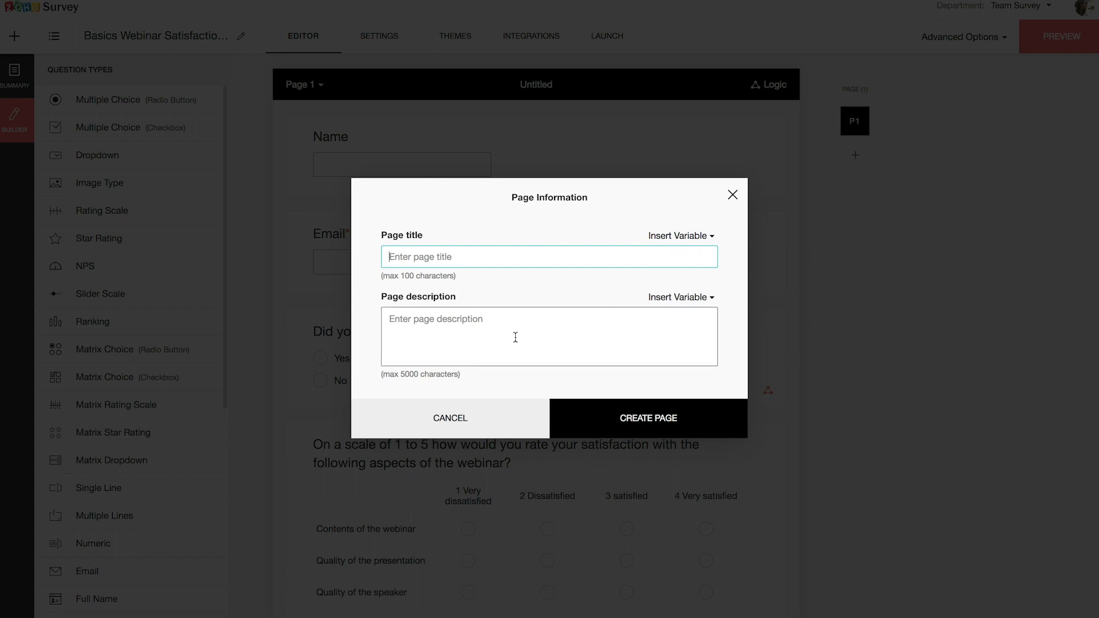
{"action": "left_click", "coordinate": [731, 195]}
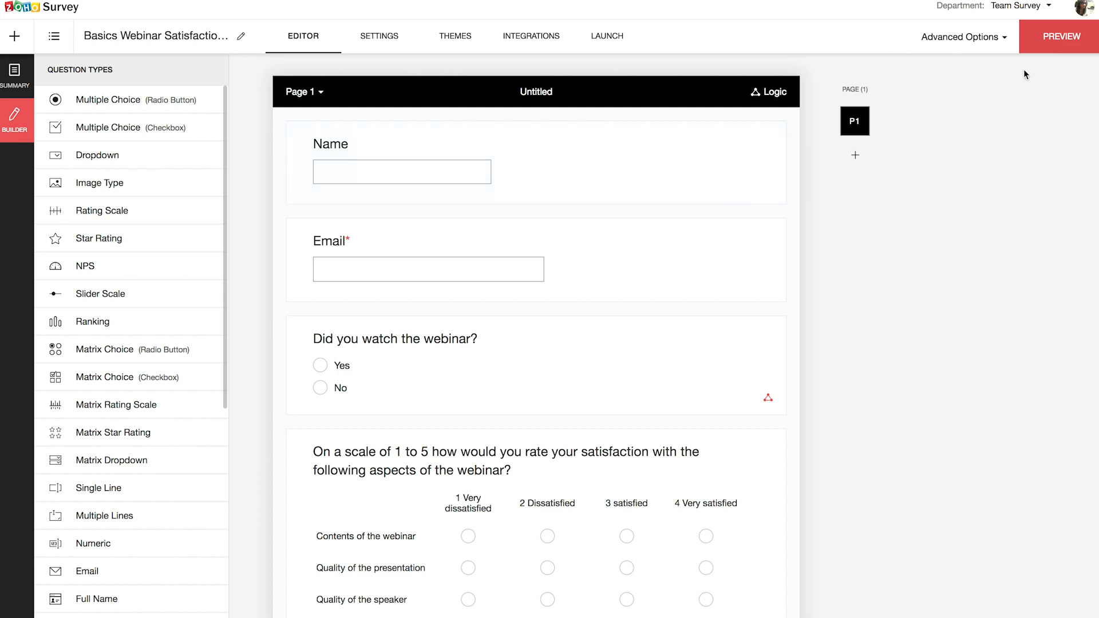
{"action": "left_click", "coordinate": [1072, 46]}
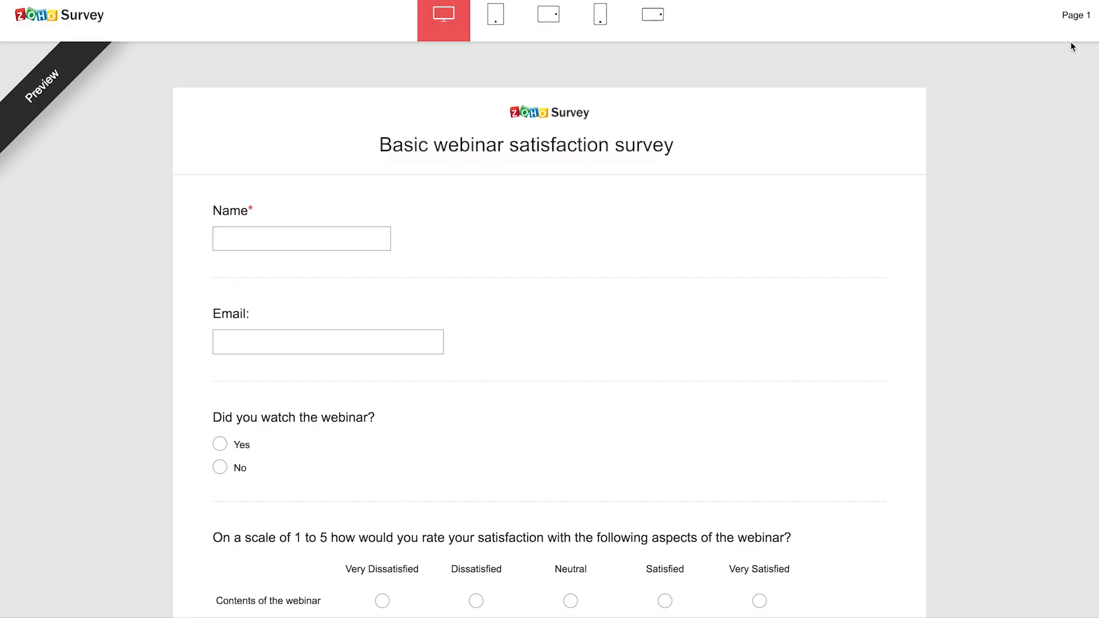
{"action": "scroll", "coordinate": [671, 452], "scroll_direction": "down", "scroll_amount": 7}
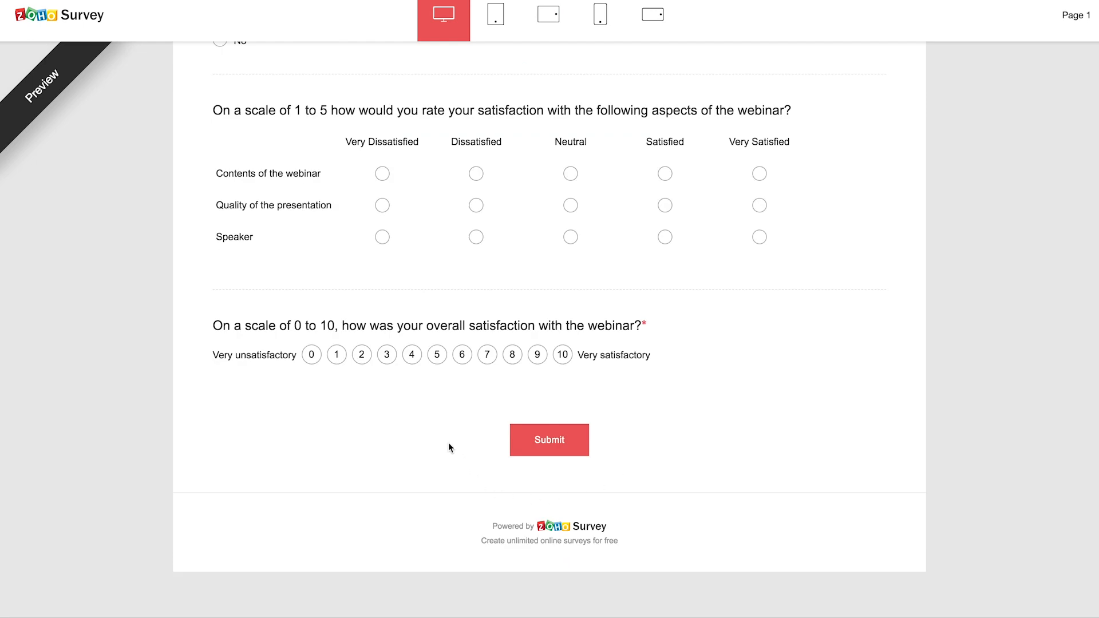
{"action": "left_click", "coordinate": [413, 356]}
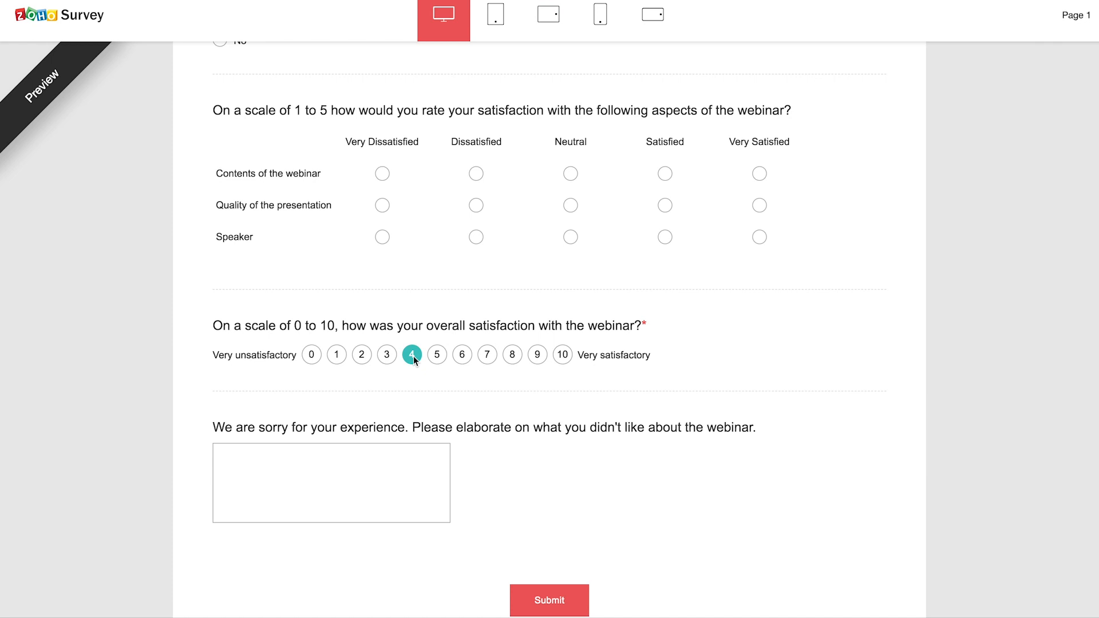
{"action": "scroll", "coordinate": [414, 358], "scroll_direction": "up", "scroll_amount": 7}
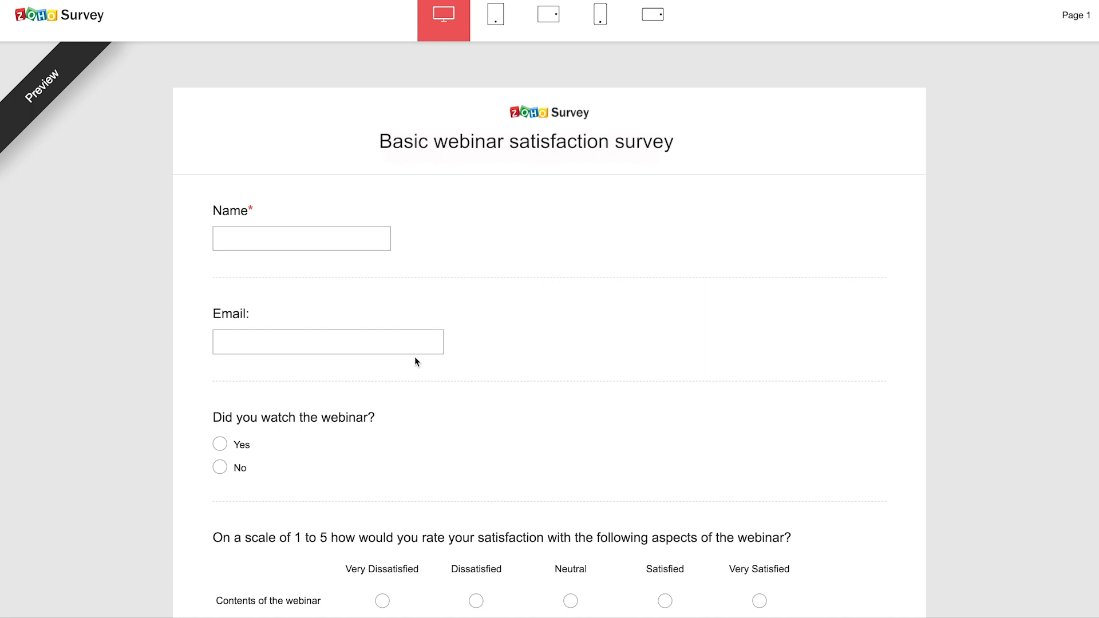
- Set the Z WEBINAR image as the survey logo in the survey settings
{"action": "left_click", "coordinate": [340, 12]}
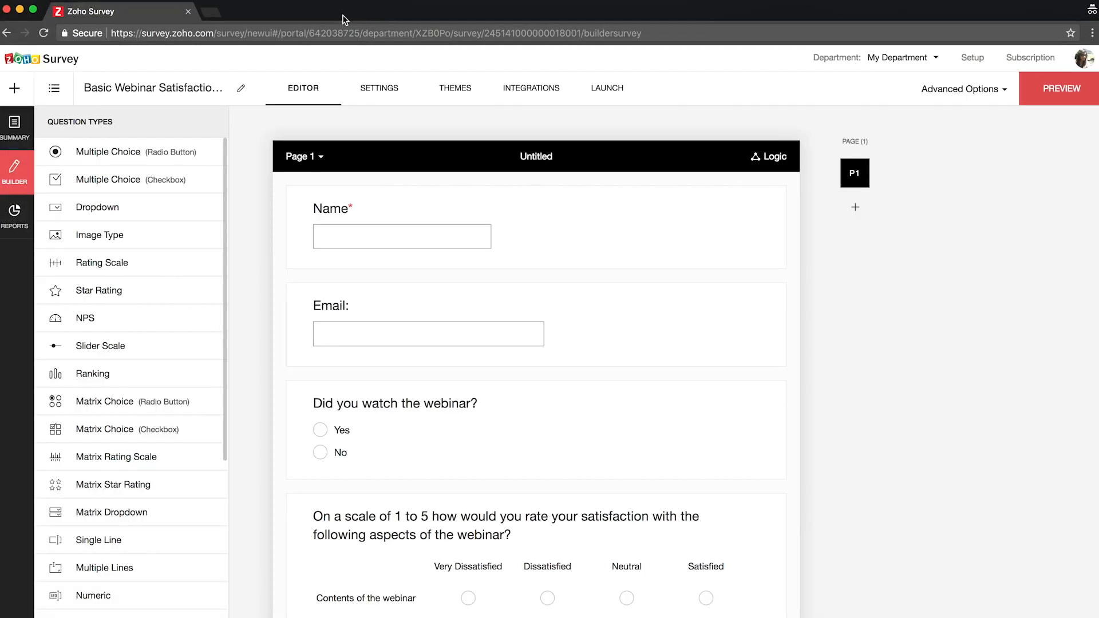
{"action": "left_click", "coordinate": [373, 96]}
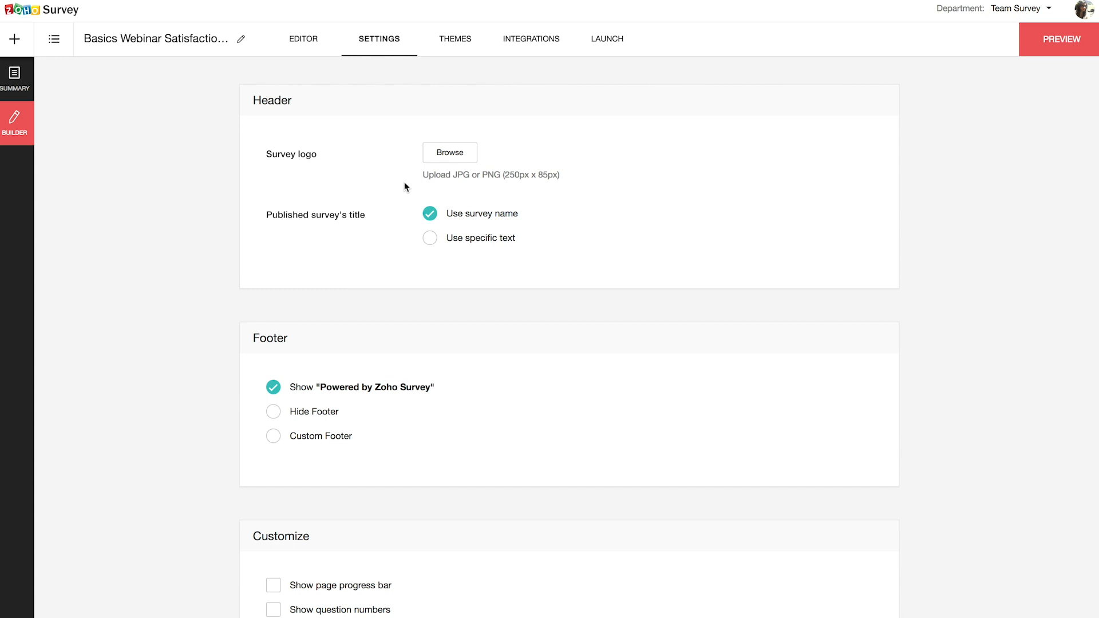
{"action": "left_click", "coordinate": [453, 153]}
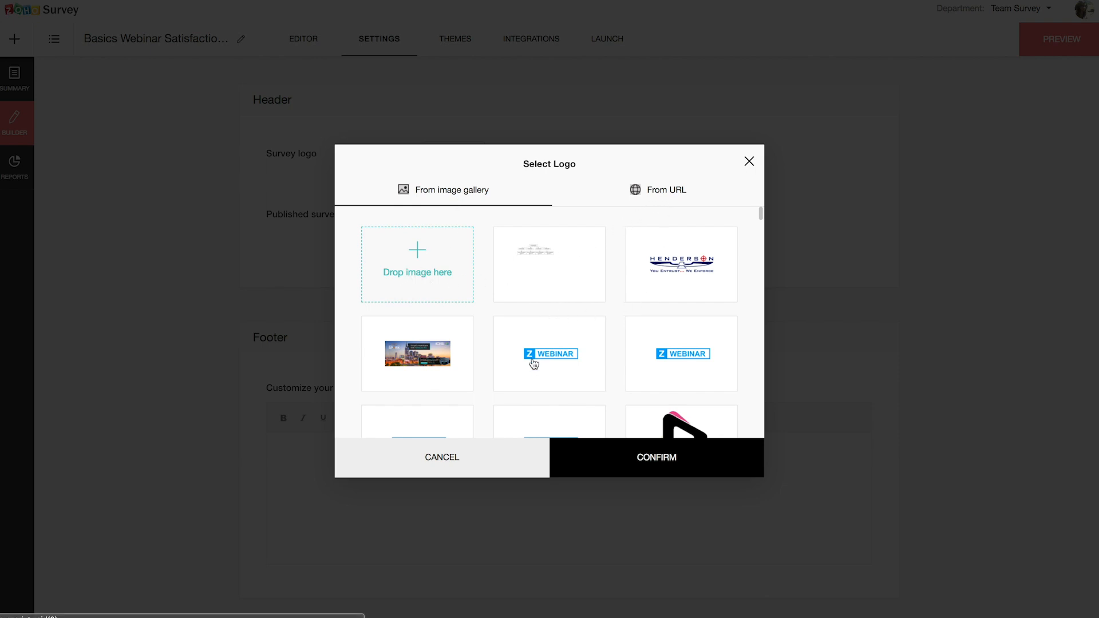
{"action": "left_click", "coordinate": [546, 375]}
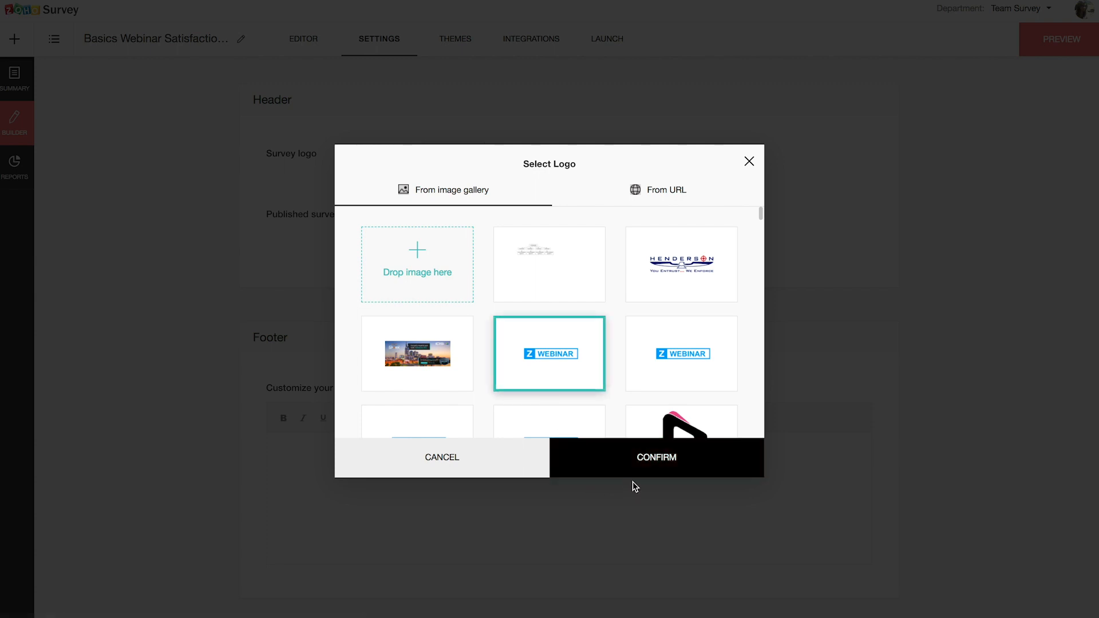
{"action": "left_click", "coordinate": [658, 465]}
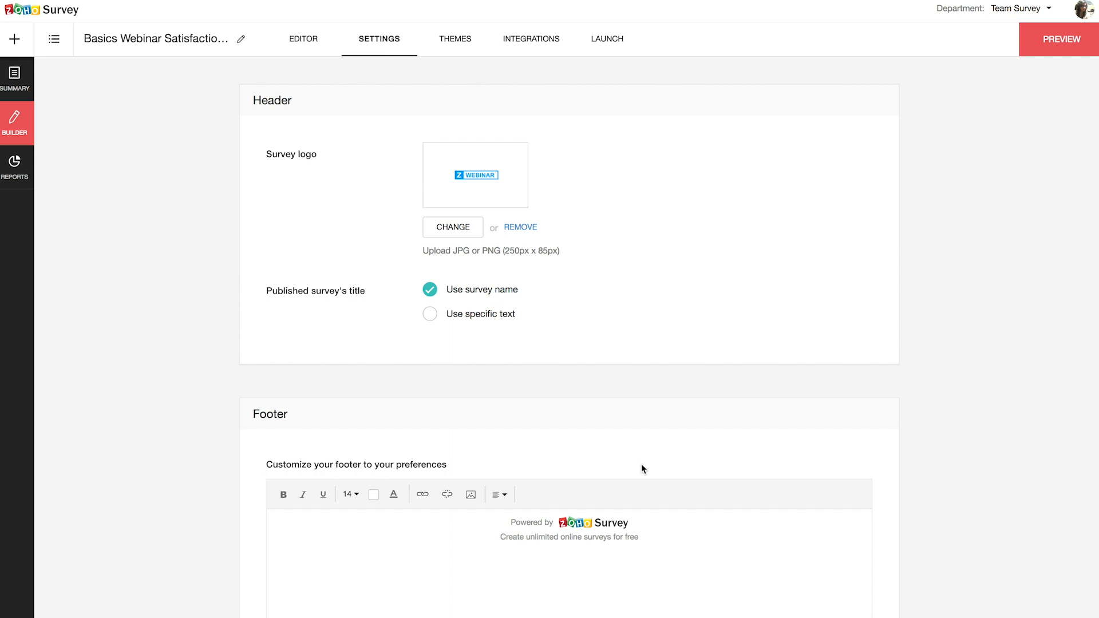
- Make the published title use the specific text 'Webinar Satisfaction Survey'
{"action": "left_click", "coordinate": [432, 316]}
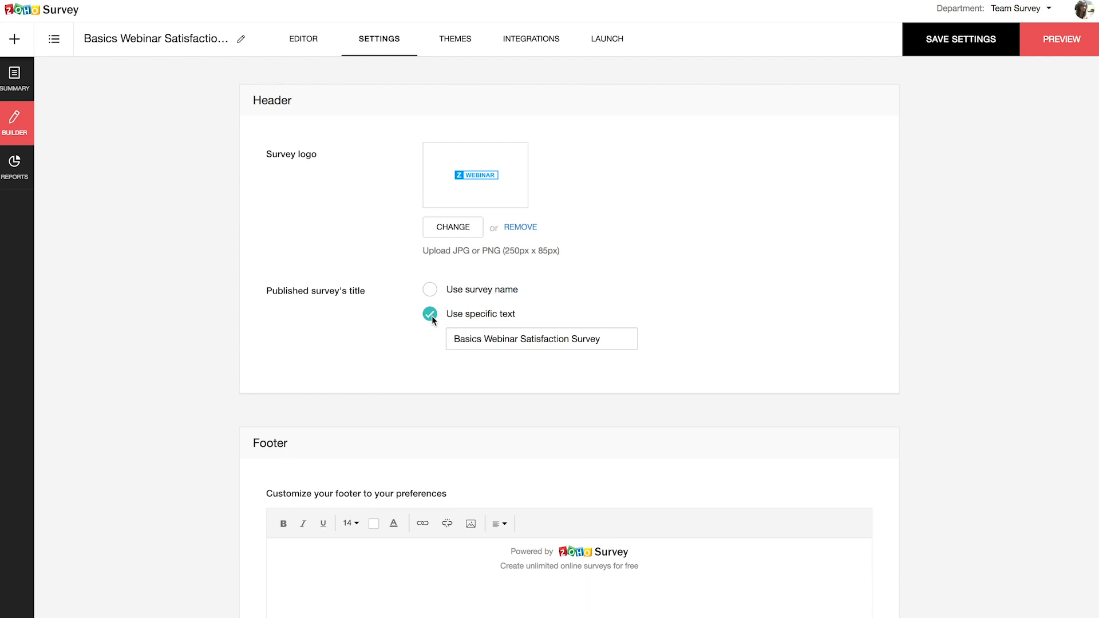
{"action": "triple_click", "coordinate": [476, 339]}
{"action": "key", "text": "BackSpace"}
{"action": "type", "text": "Webinar Satisfaction Survey"}
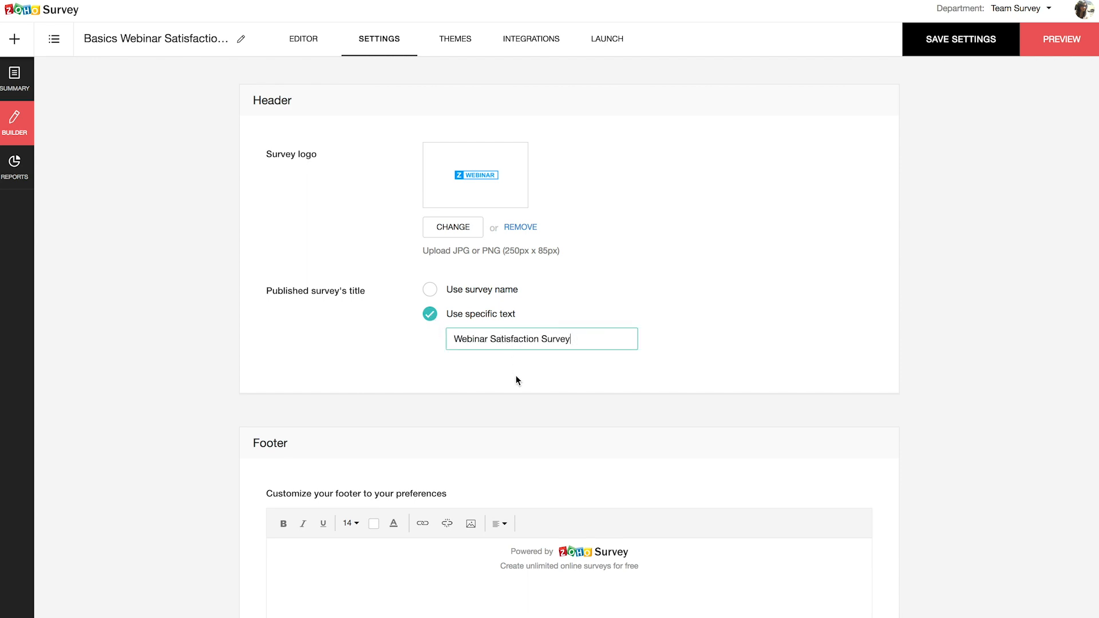
{"action": "scroll", "coordinate": [518, 380], "scroll_direction": "down", "scroll_amount": 11}
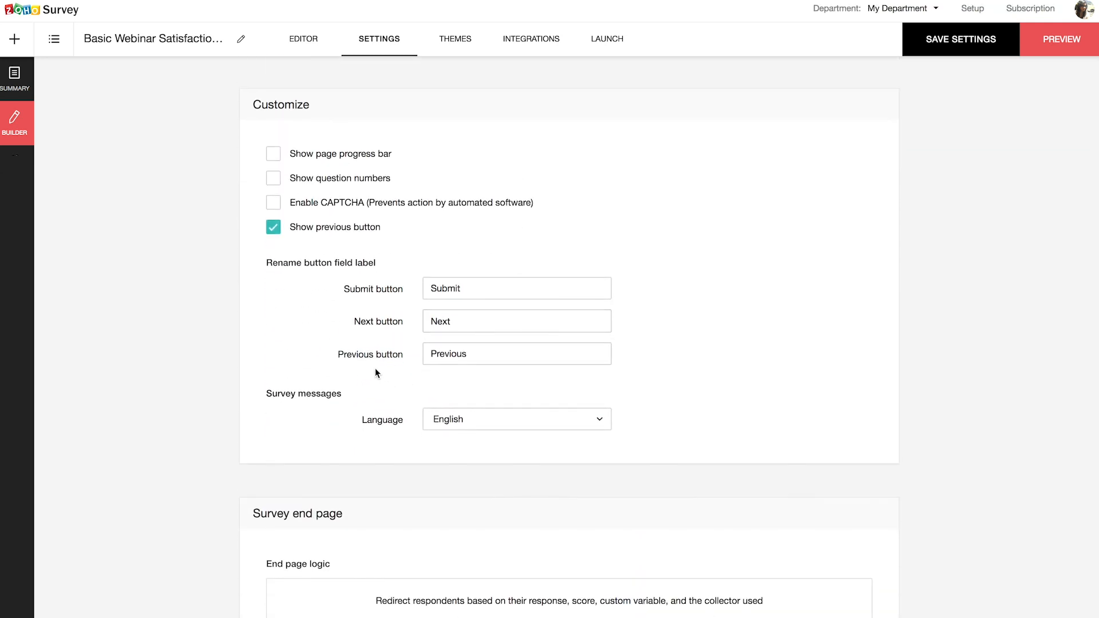
- Try the progress bar, question numbers and CAPTCHA options, leaving all three off
{"action": "left_click", "coordinate": [278, 159]}
{"action": "left_click", "coordinate": [277, 157]}
{"action": "left_click", "coordinate": [274, 181]}
{"action": "left_click", "coordinate": [273, 180]}
{"action": "left_click", "coordinate": [274, 207]}
{"action": "left_click", "coordinate": [274, 209]}
- Relabel the submit button 'Done' and keep English as the survey message language
{"action": "double_click", "coordinate": [490, 290]}
{"action": "type", "text": "Done"}
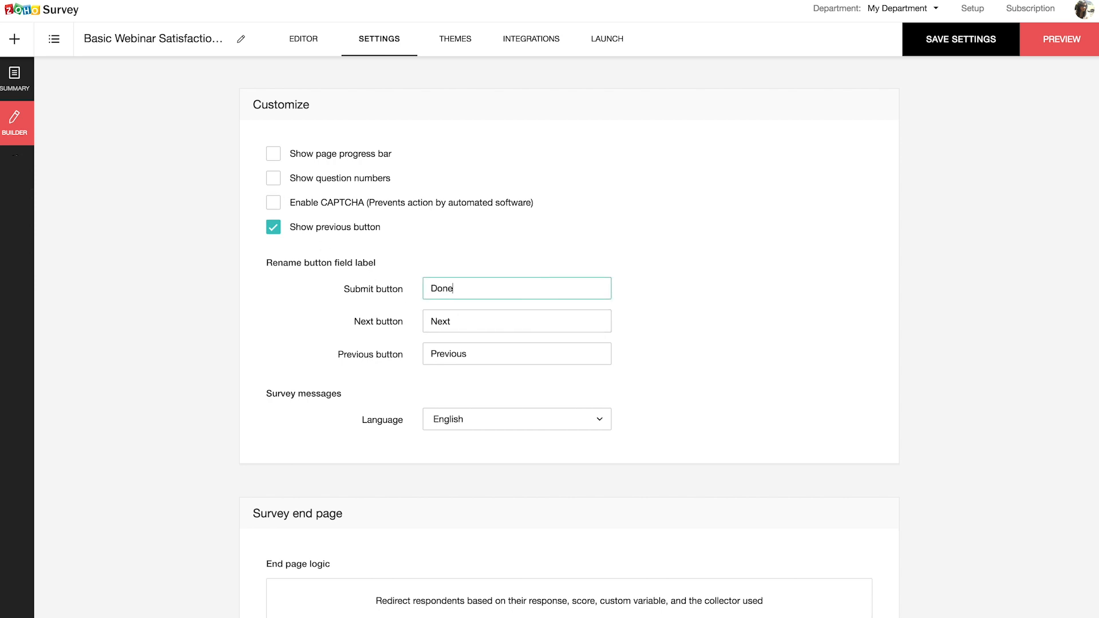
{"action": "left_click", "coordinate": [561, 424]}
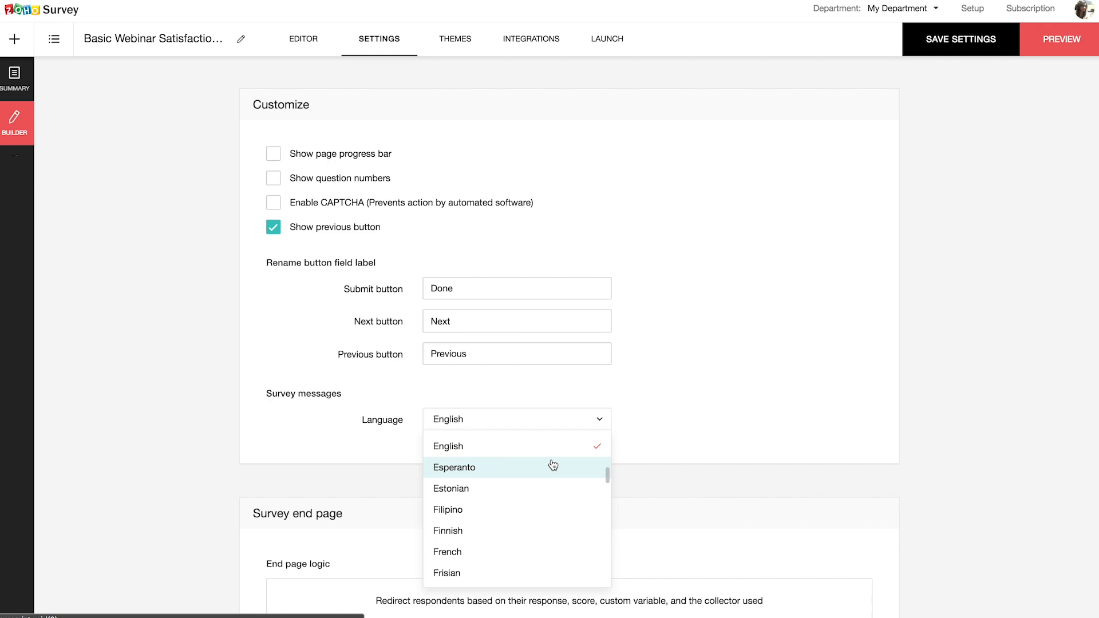
{"action": "scroll", "coordinate": [553, 465], "scroll_direction": "down", "scroll_amount": 5}
{"action": "scroll", "coordinate": [553, 465], "scroll_direction": "up", "scroll_amount": 2}
{"action": "scroll", "coordinate": [553, 465], "scroll_direction": "up", "scroll_amount": 8}
{"action": "left_click", "coordinate": [644, 435]}
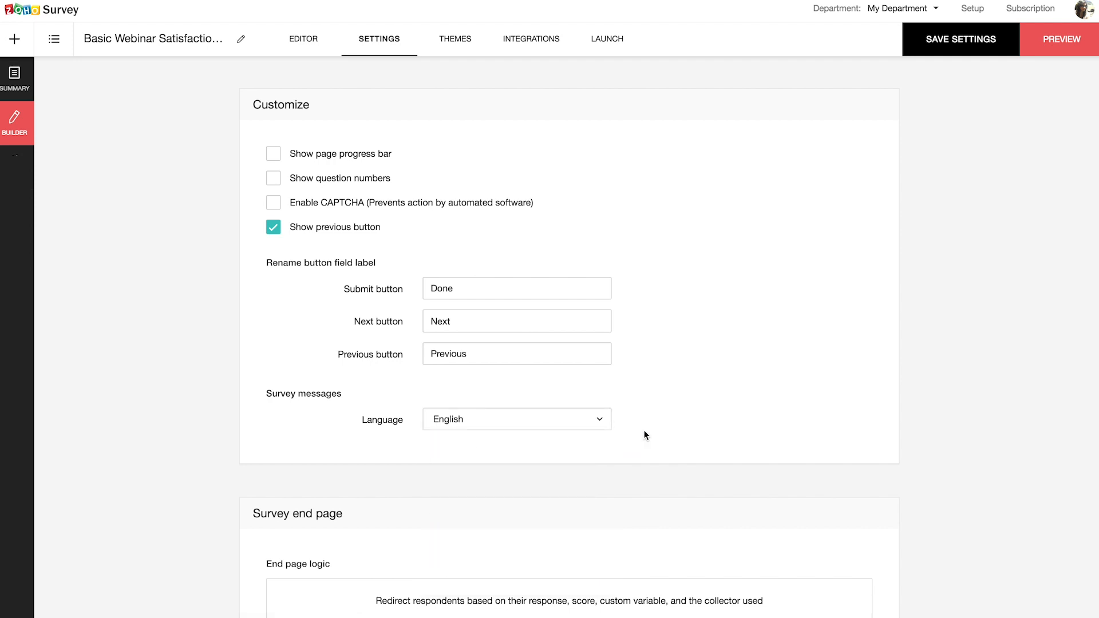
- Choose Hide Footer so the survey footer is hidden
{"action": "scroll", "coordinate": [644, 436], "scroll_direction": "up", "scroll_amount": 6}
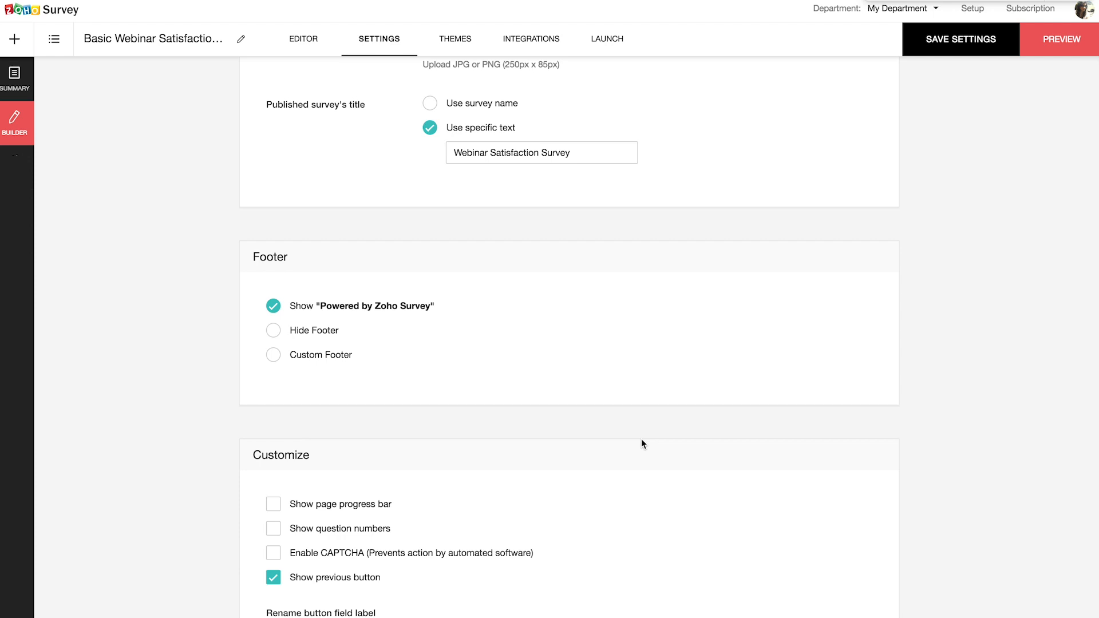
{"action": "left_click", "coordinate": [270, 334]}
{"action": "scroll", "coordinate": [646, 435], "scroll_direction": "down", "scroll_amount": 12}
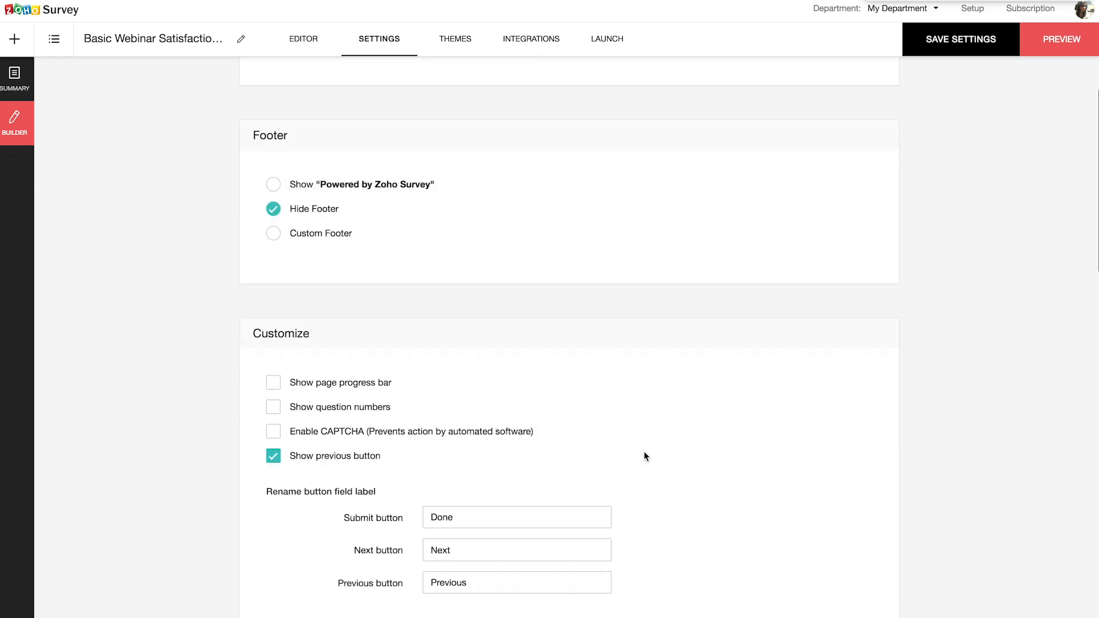
{"action": "scroll", "coordinate": [645, 435], "scroll_direction": "down", "scroll_amount": 2}
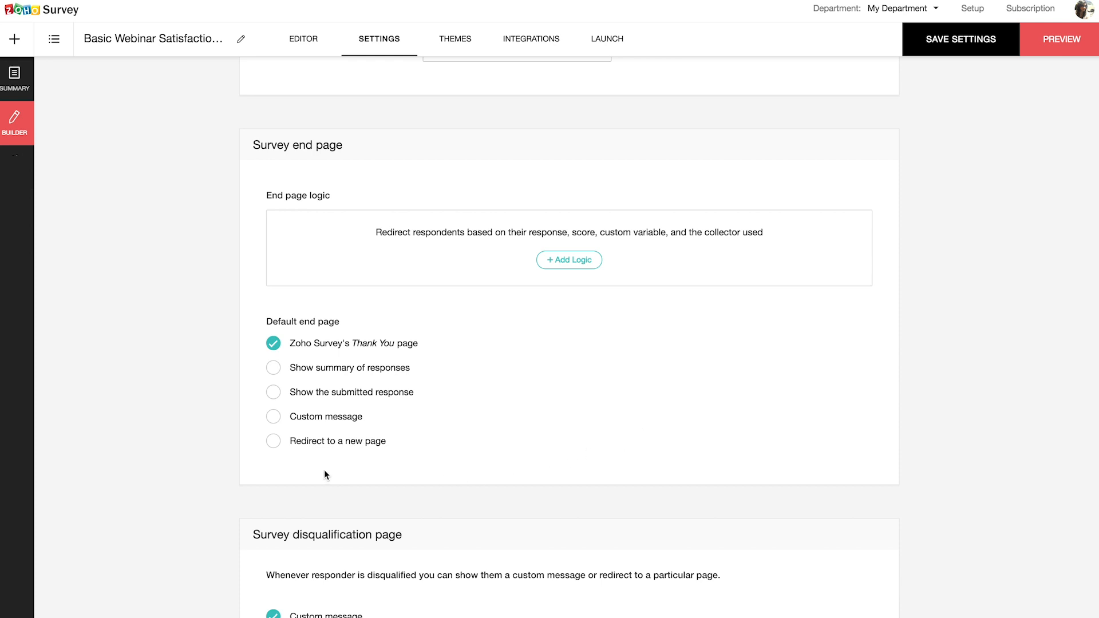
{"action": "left_click", "coordinate": [273, 440]}
{"action": "left_click", "coordinate": [274, 393]}
{"action": "left_click", "coordinate": [275, 370]}
{"action": "left_click", "coordinate": [274, 344]}
{"action": "scroll", "coordinate": [414, 506], "scroll_direction": "down", "scroll_amount": 7}
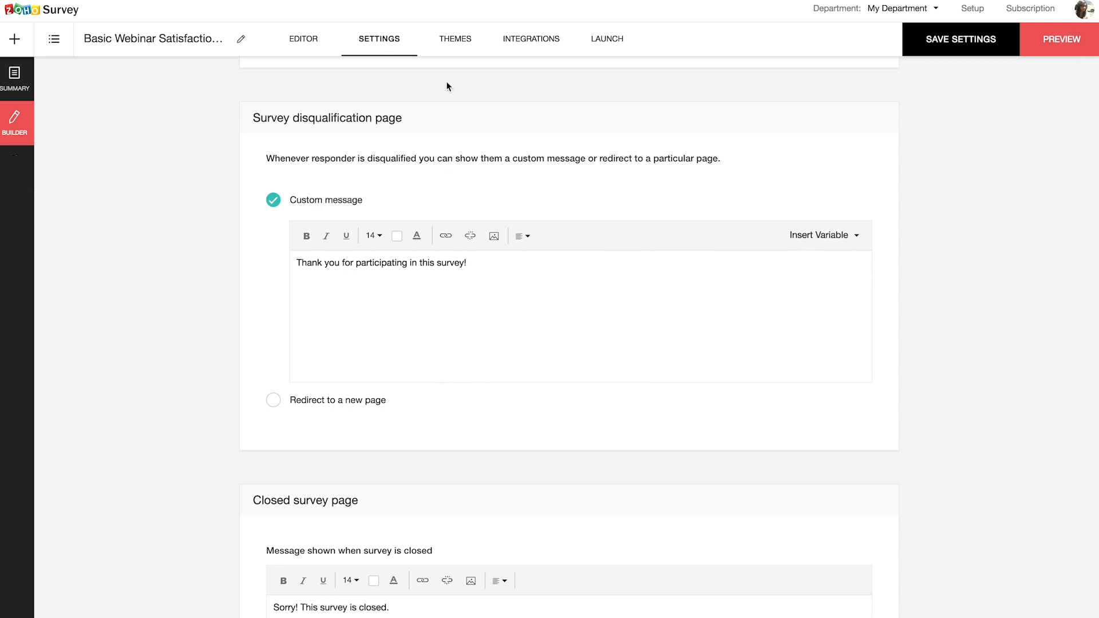
- Customize the Basic Theme with the gold colour scheme, Arimo font and a striped background
{"action": "left_click", "coordinate": [455, 50]}
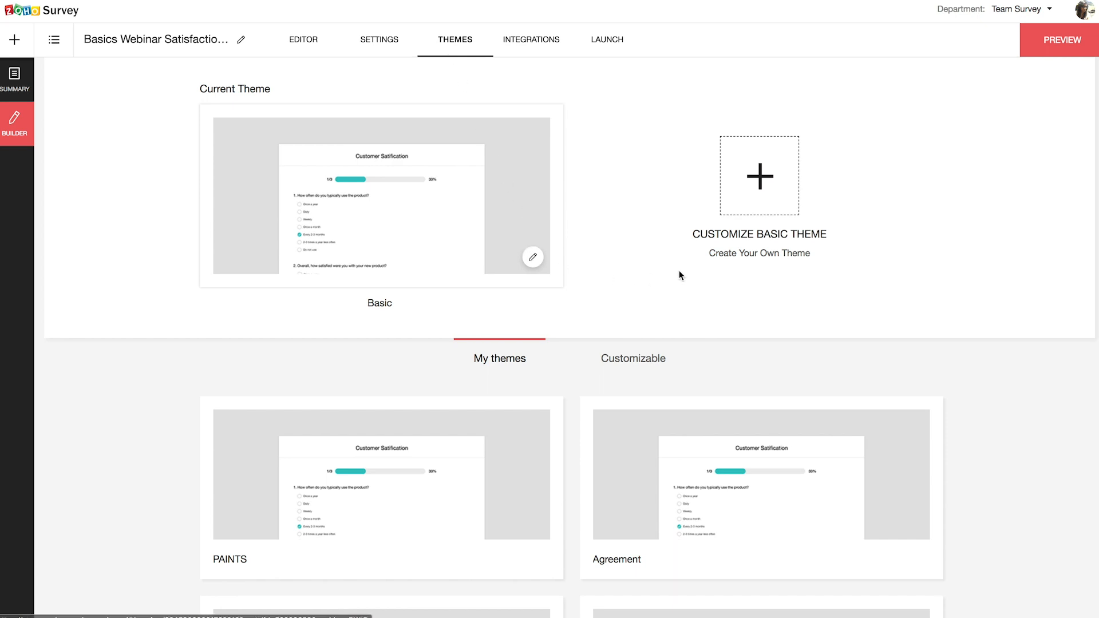
{"action": "left_click", "coordinate": [761, 210]}
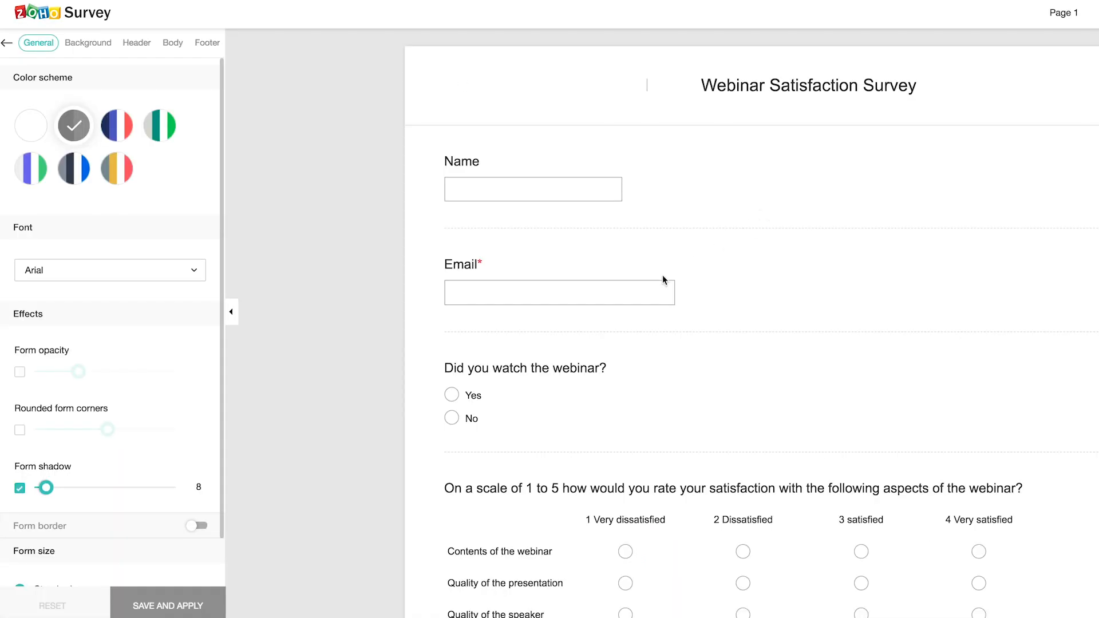
{"action": "left_click", "coordinate": [123, 177]}
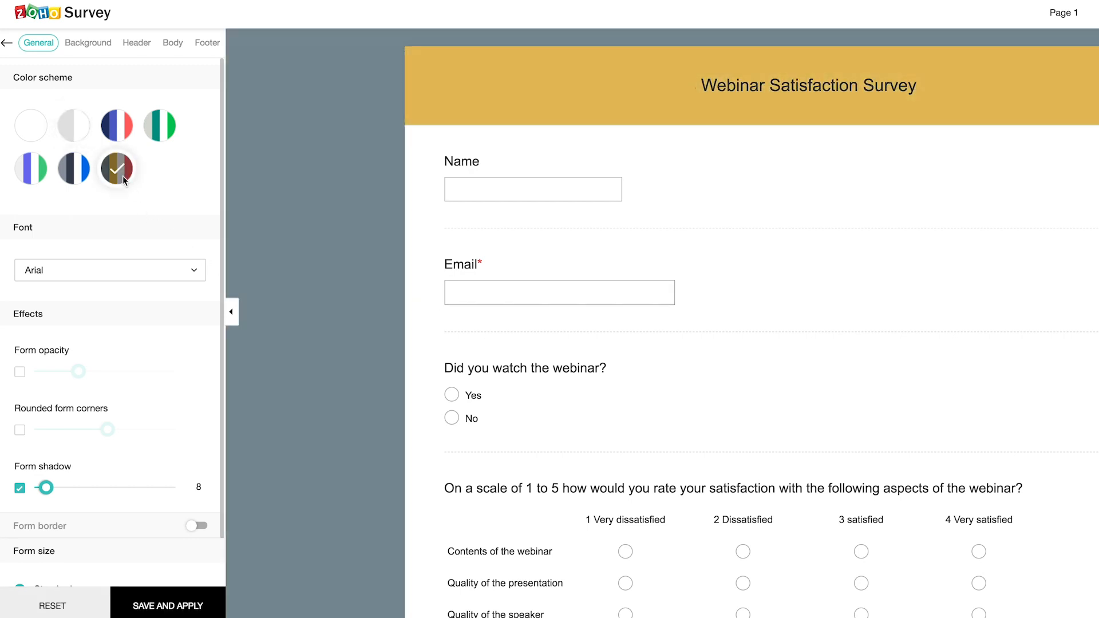
{"action": "left_click", "coordinate": [149, 271]}
{"action": "left_click", "coordinate": [144, 321]}
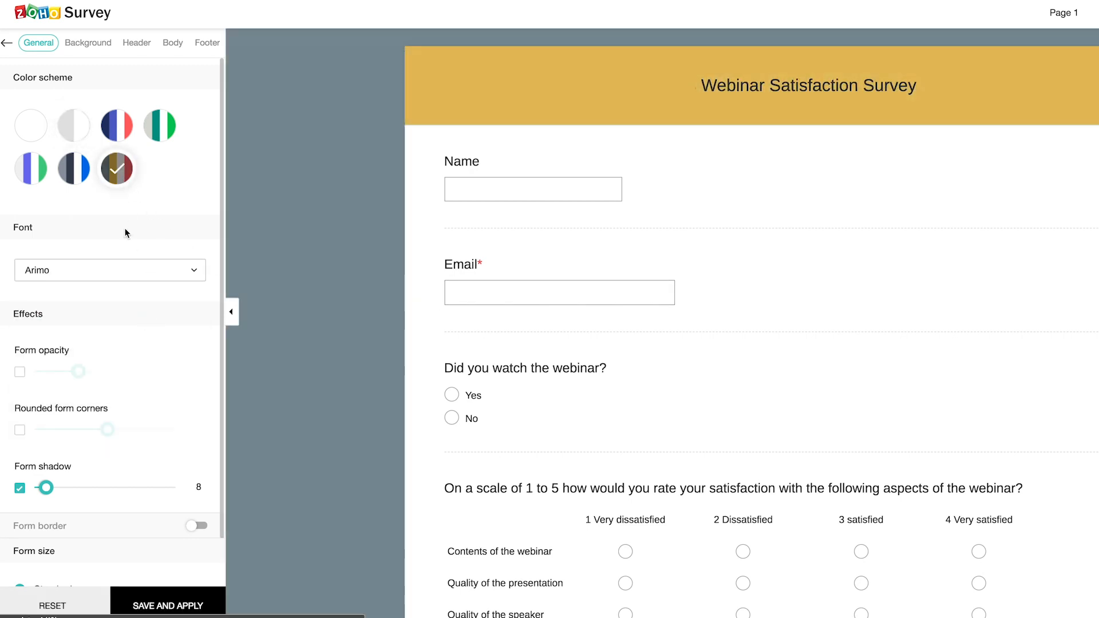
{"action": "left_click", "coordinate": [88, 43]}
{"action": "left_click", "coordinate": [79, 154]}
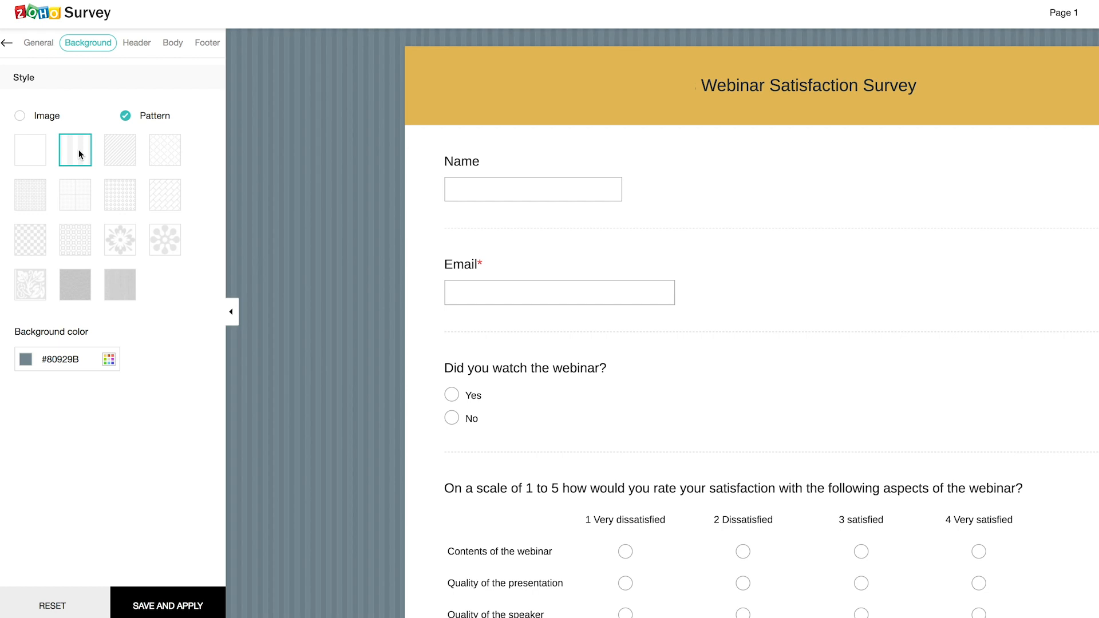
- Save and apply the customized theme as 'Webinar Theme'
{"action": "left_click", "coordinate": [167, 602]}
{"action": "type", "text": "Webinar Theme"}
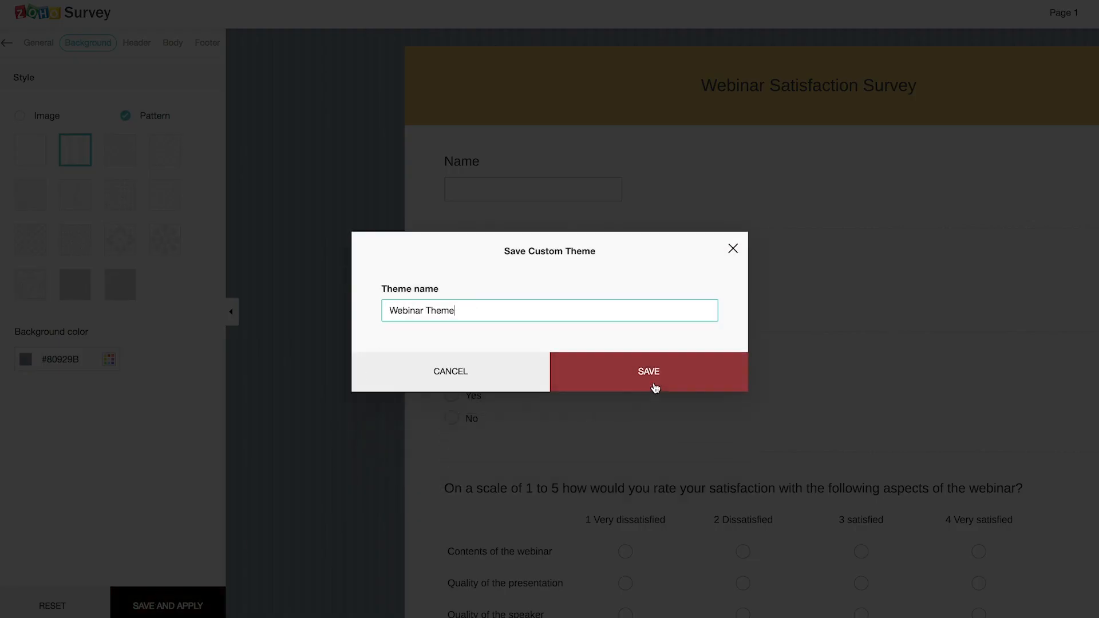
{"action": "left_click", "coordinate": [650, 381]}
{"action": "left_click", "coordinate": [6, 42]}
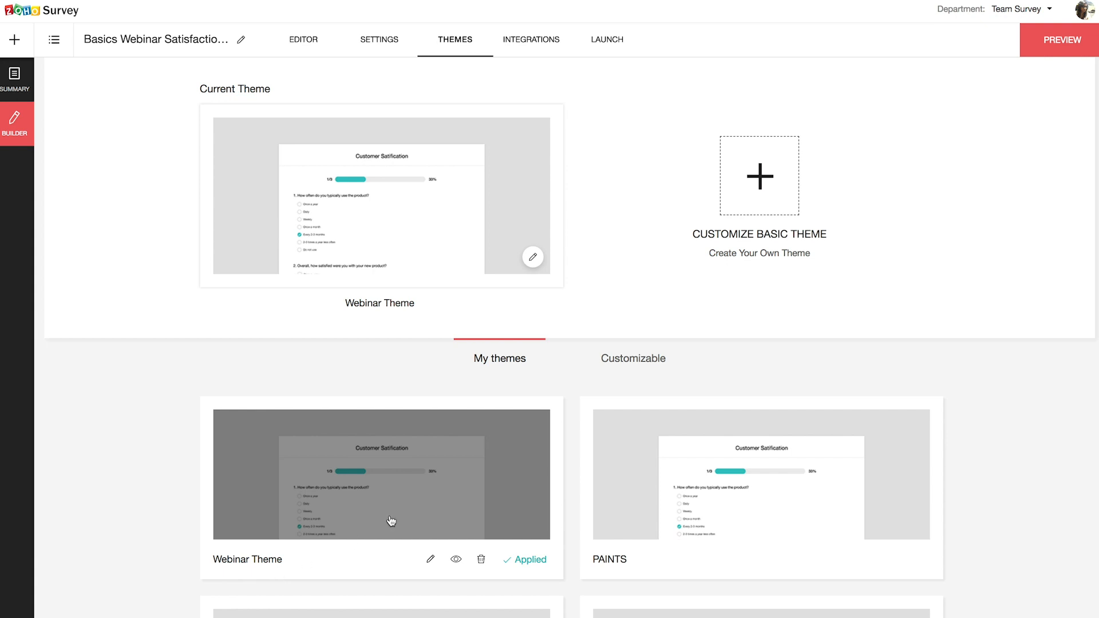
- Preview the newly themed survey, then look over the available integrations
{"action": "left_click", "coordinate": [1071, 47]}
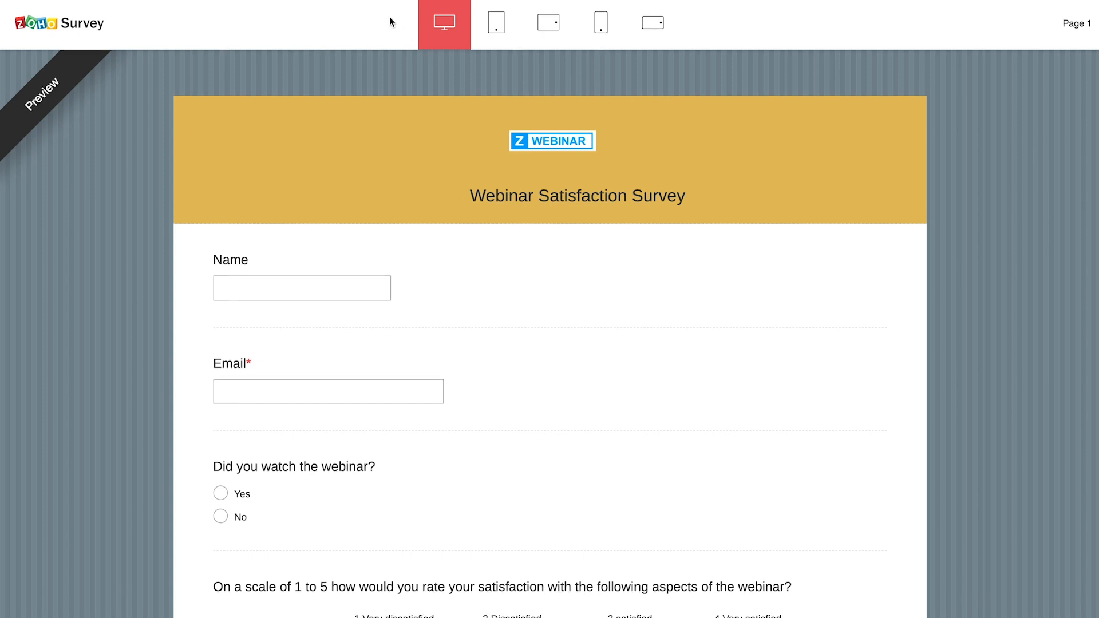
{"action": "left_click", "coordinate": [336, 17]}
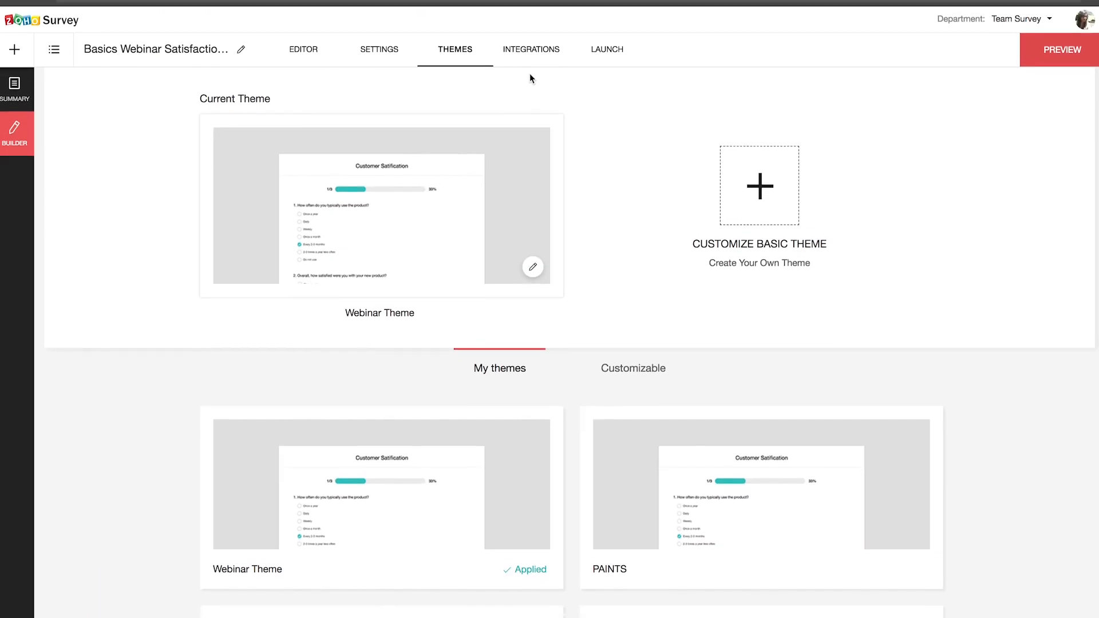
{"action": "left_click", "coordinate": [532, 57]}
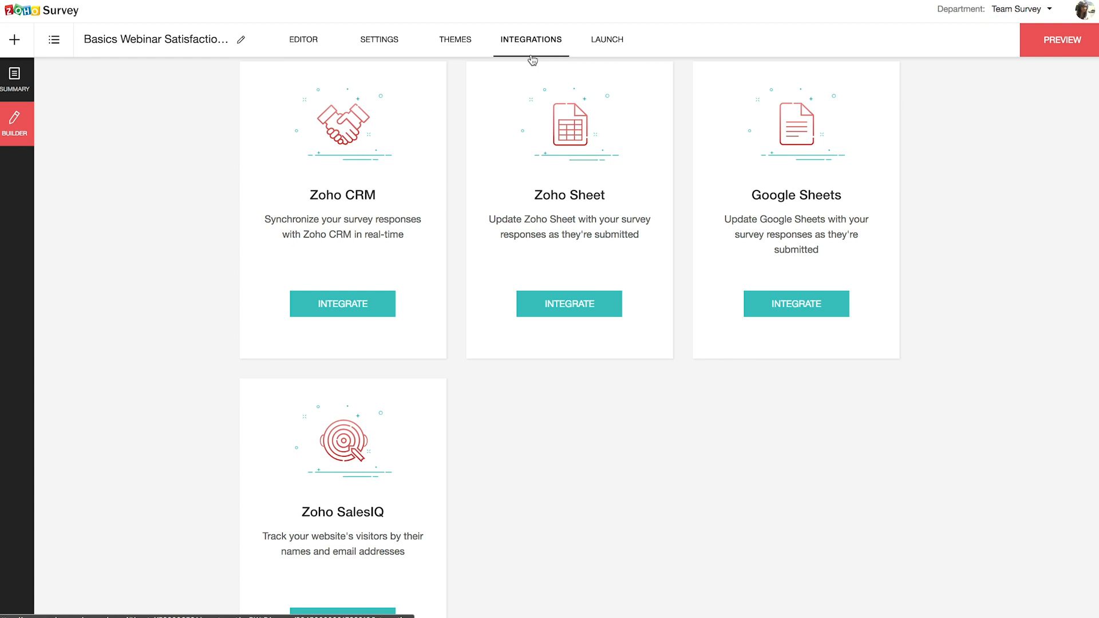
- Publish the survey, open it live from its public link, then close that view
{"action": "left_click", "coordinate": [613, 50]}
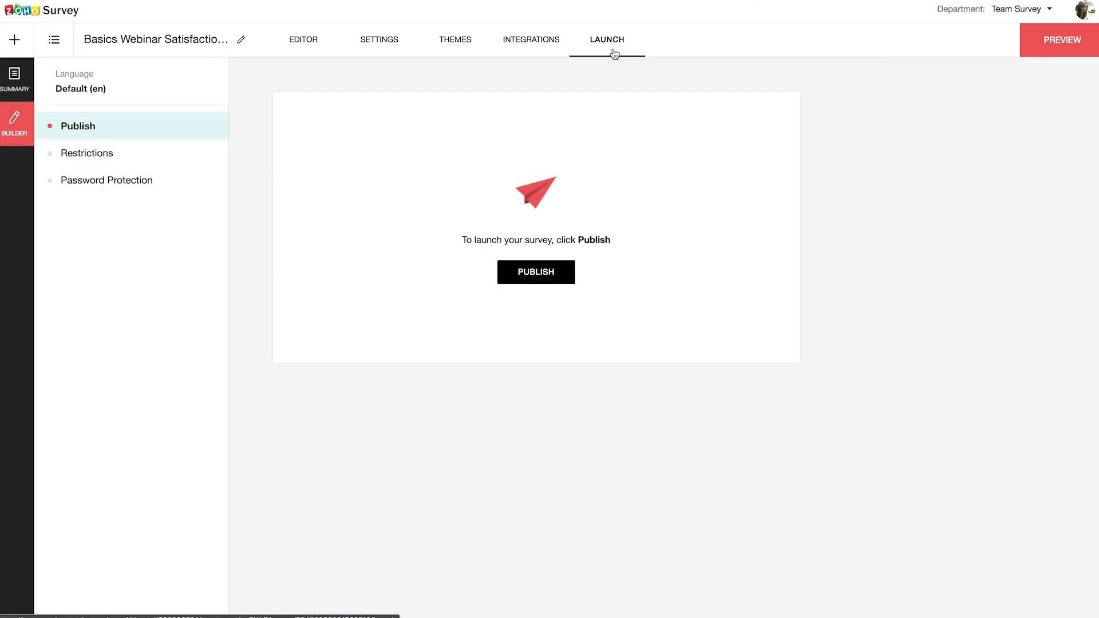
{"action": "left_click", "coordinate": [540, 278]}
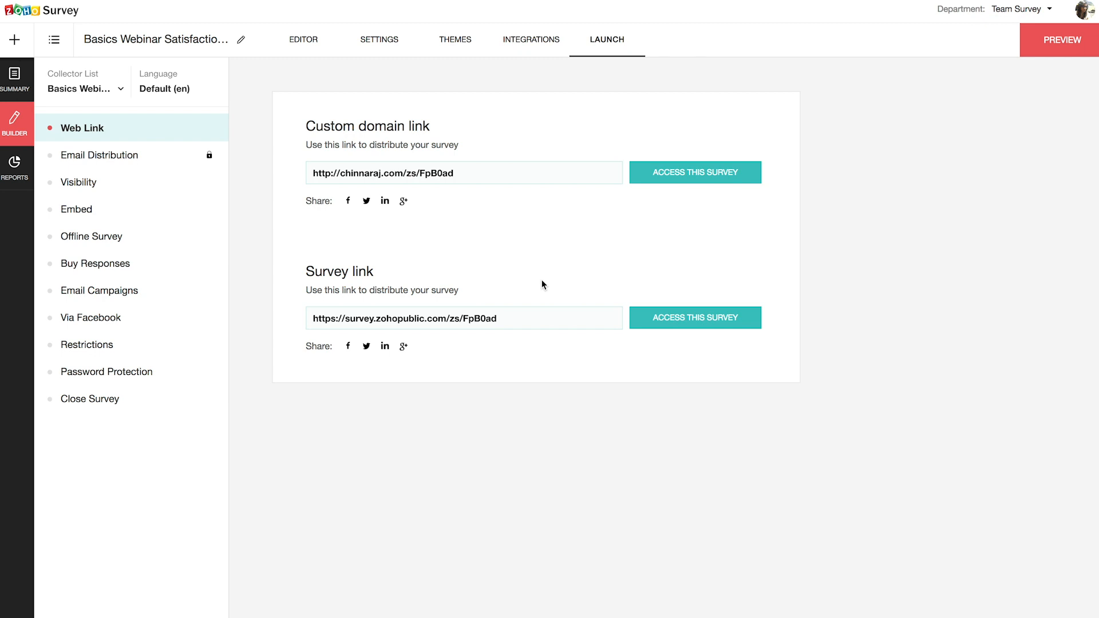
{"action": "left_click", "coordinate": [698, 320]}
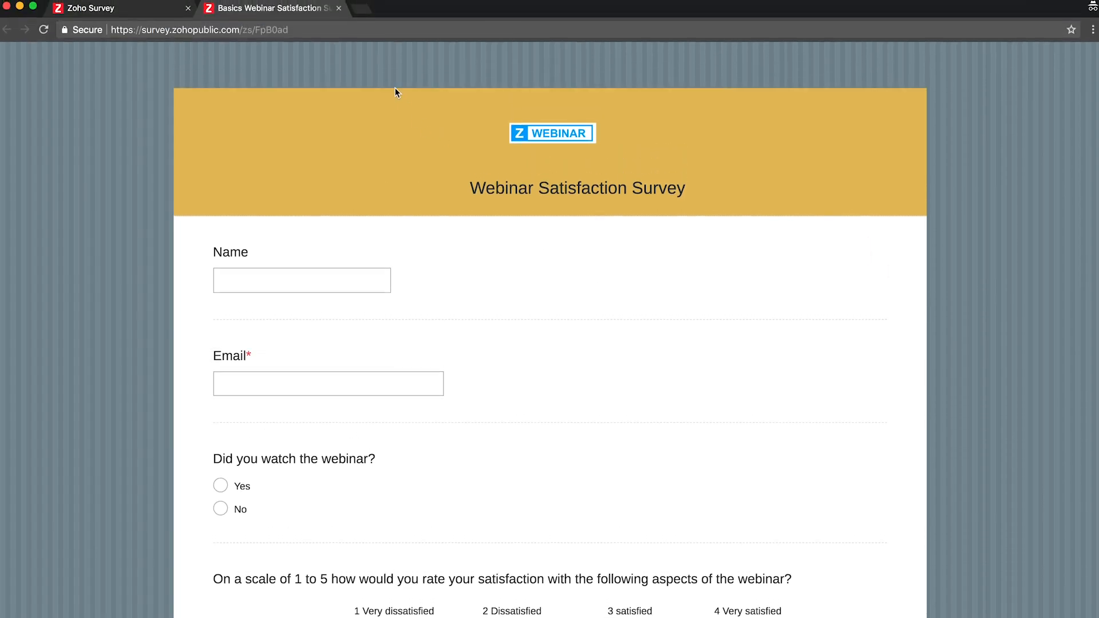
{"action": "left_click", "coordinate": [339, 8]}
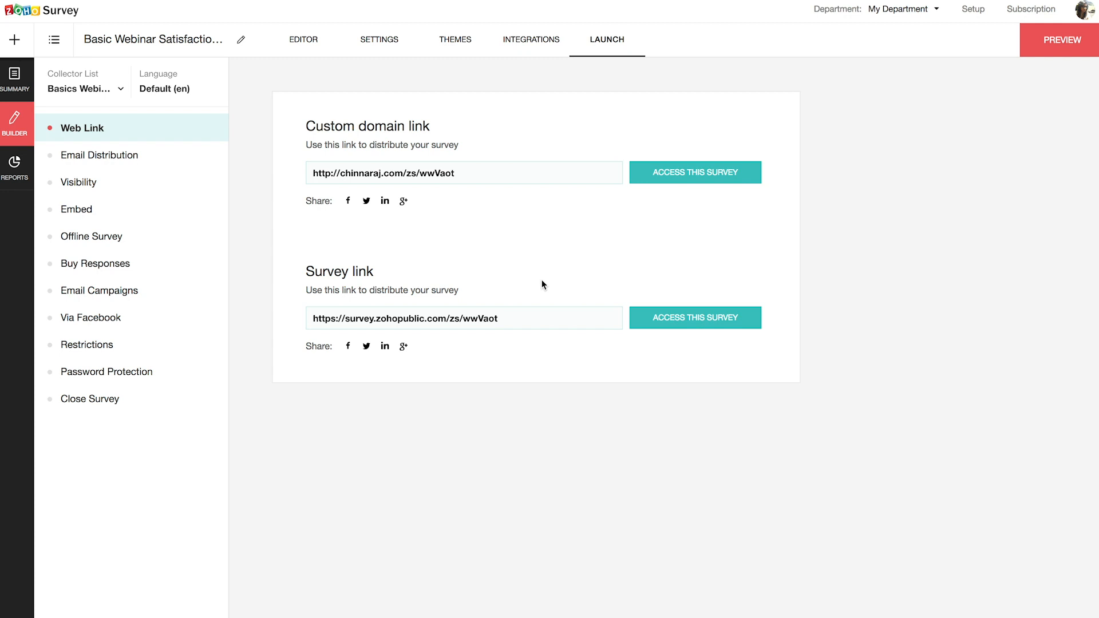
- Copy the public survey link, then move to the Email Distribution page
{"action": "left_click", "coordinate": [554, 318]}
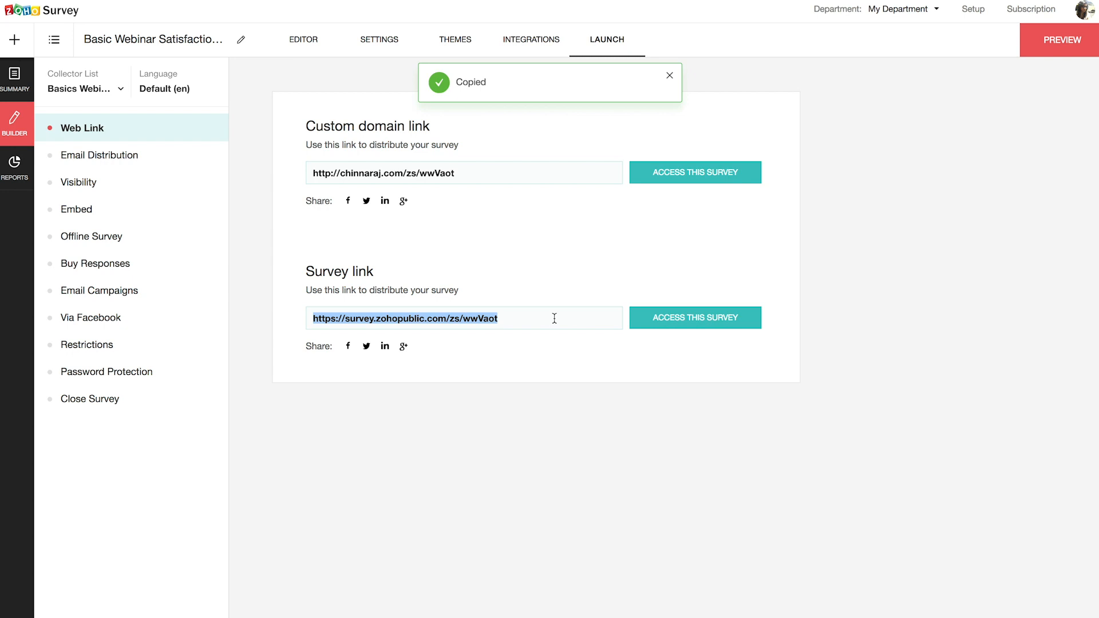
{"action": "left_click", "coordinate": [538, 279]}
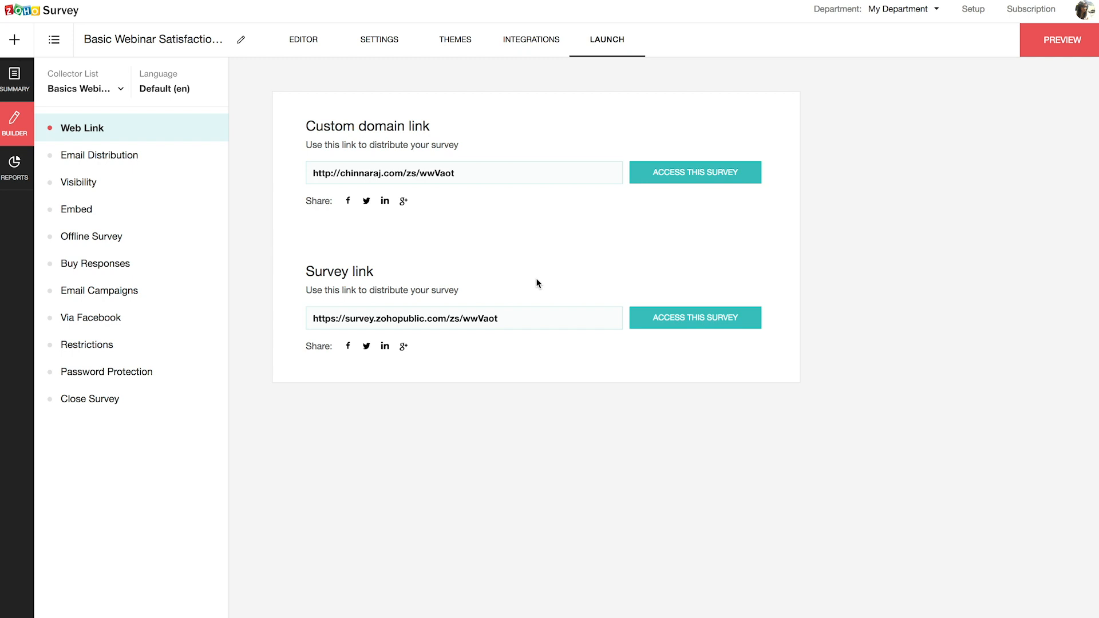
{"action": "left_click", "coordinate": [123, 162]}
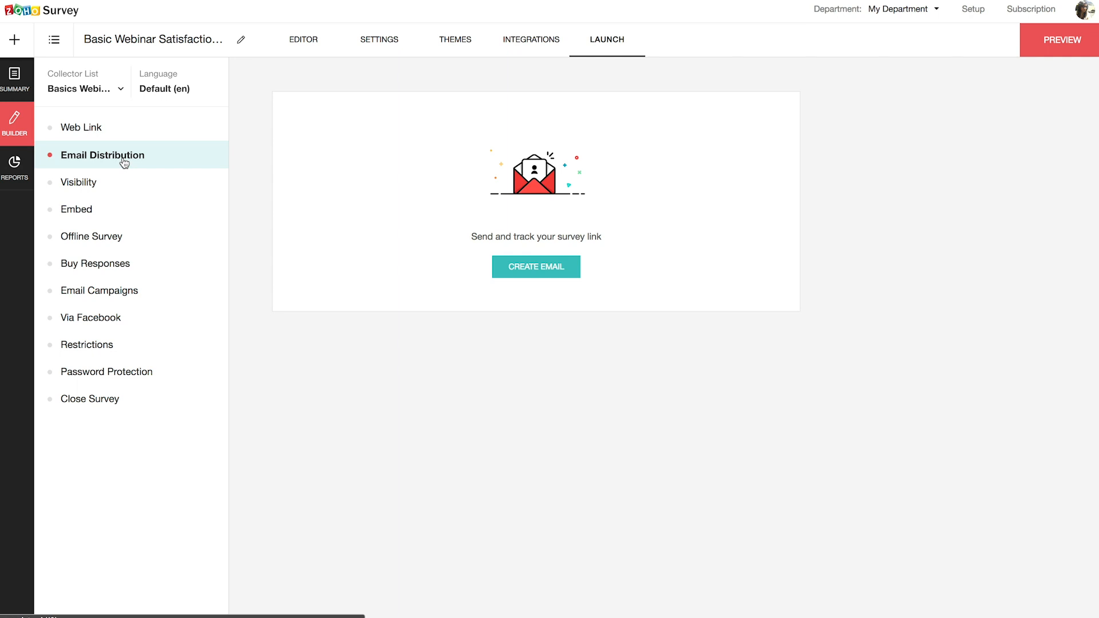
- Review the survey's Visibility settings, then view its HTML, Iframe and JavaScript embed codes
{"action": "left_click", "coordinate": [86, 194]}
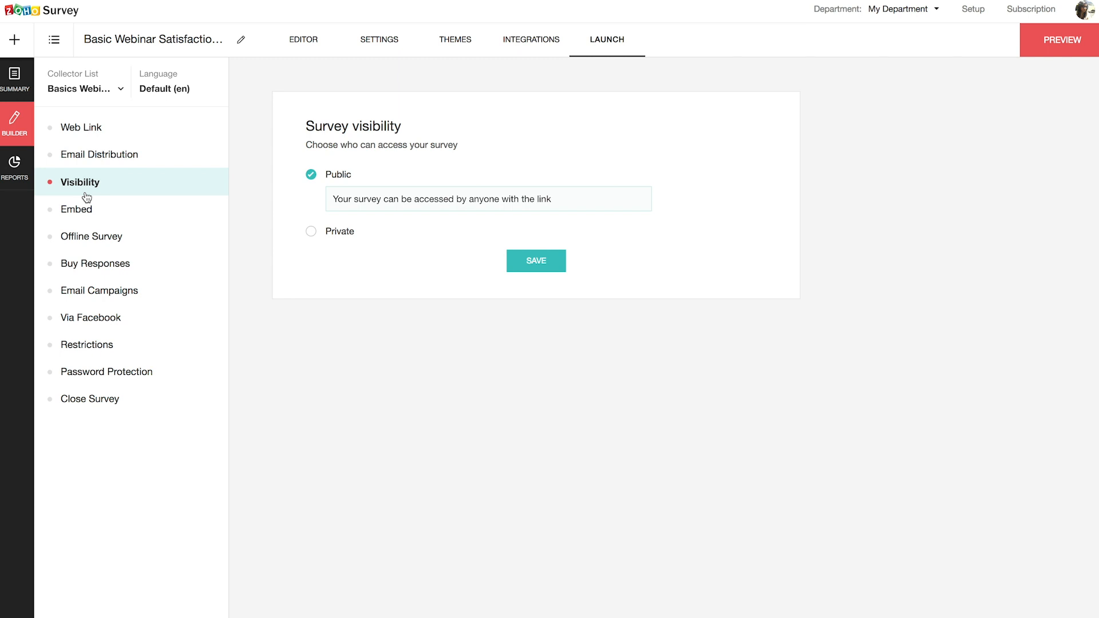
{"action": "left_click", "coordinate": [88, 218]}
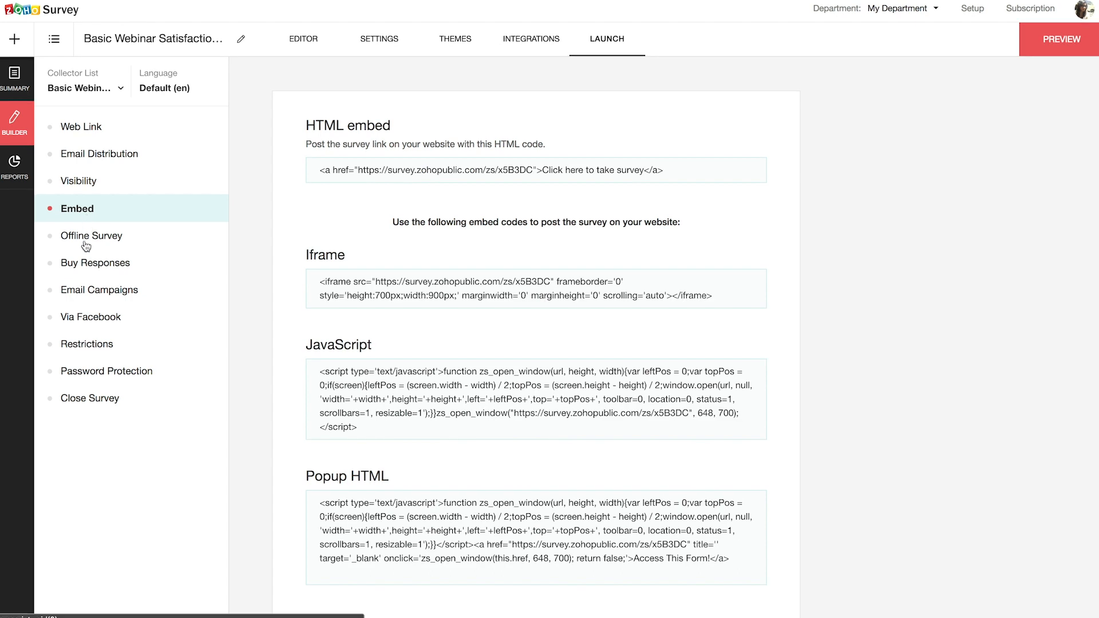
- Look through the Offline Survey, Buy Responses and Email Campaigns launch options
{"action": "left_click", "coordinate": [81, 246]}
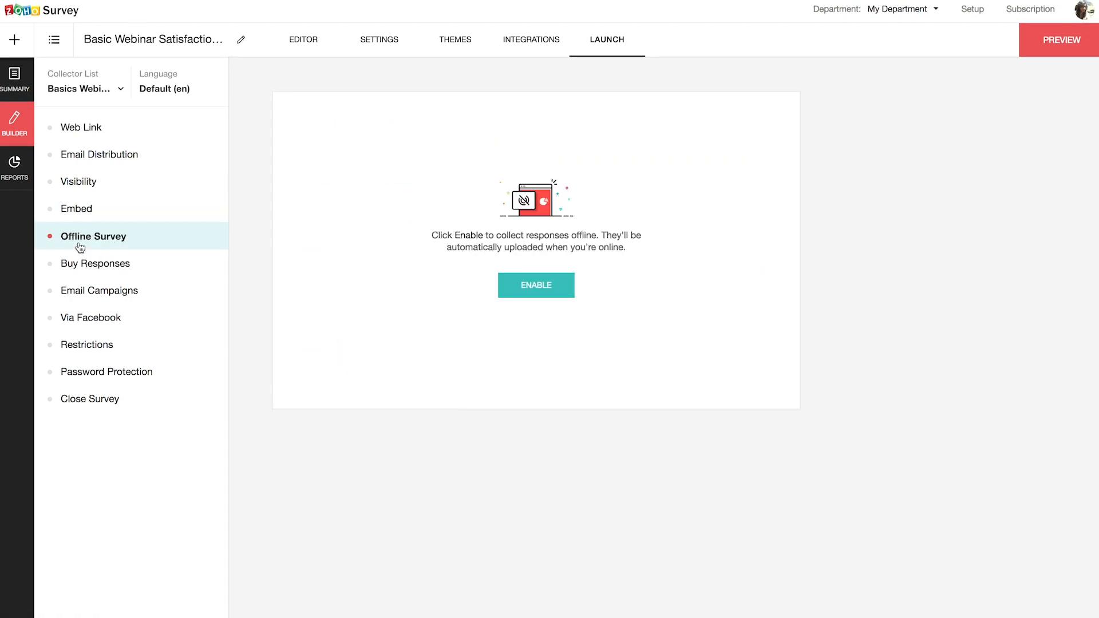
{"action": "left_click", "coordinate": [83, 278]}
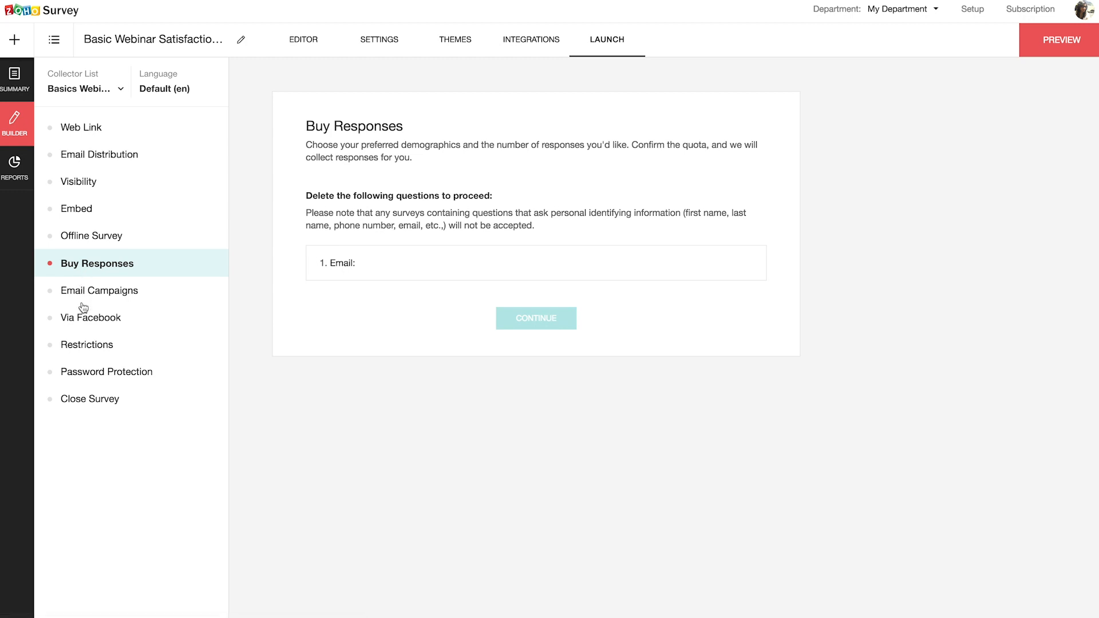
{"action": "left_click", "coordinate": [82, 303]}
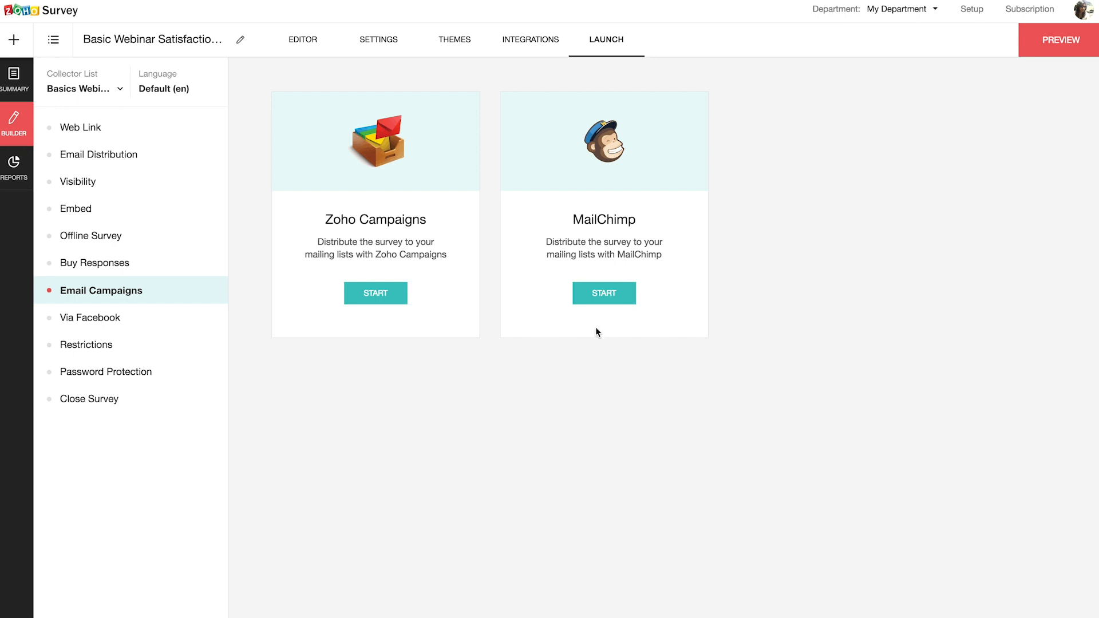
- Select the Zylker Profiles Facebook page, limit responses to one per unique URL, save, and copy the link
{"action": "left_click", "coordinate": [100, 330]}
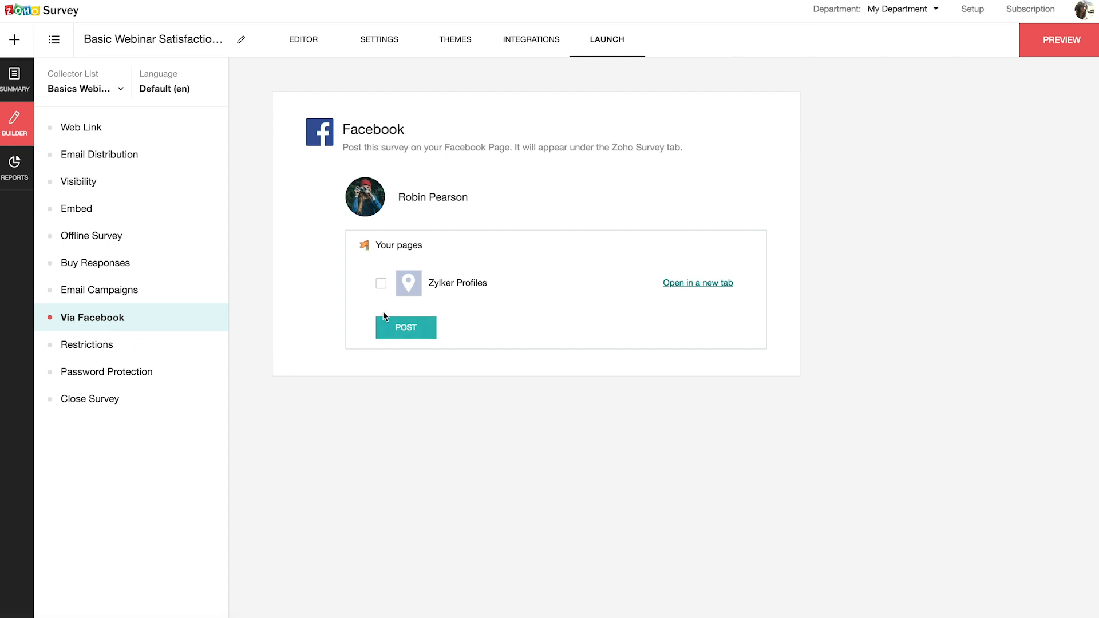
{"action": "left_click", "coordinate": [381, 284]}
{"action": "left_click", "coordinate": [89, 354]}
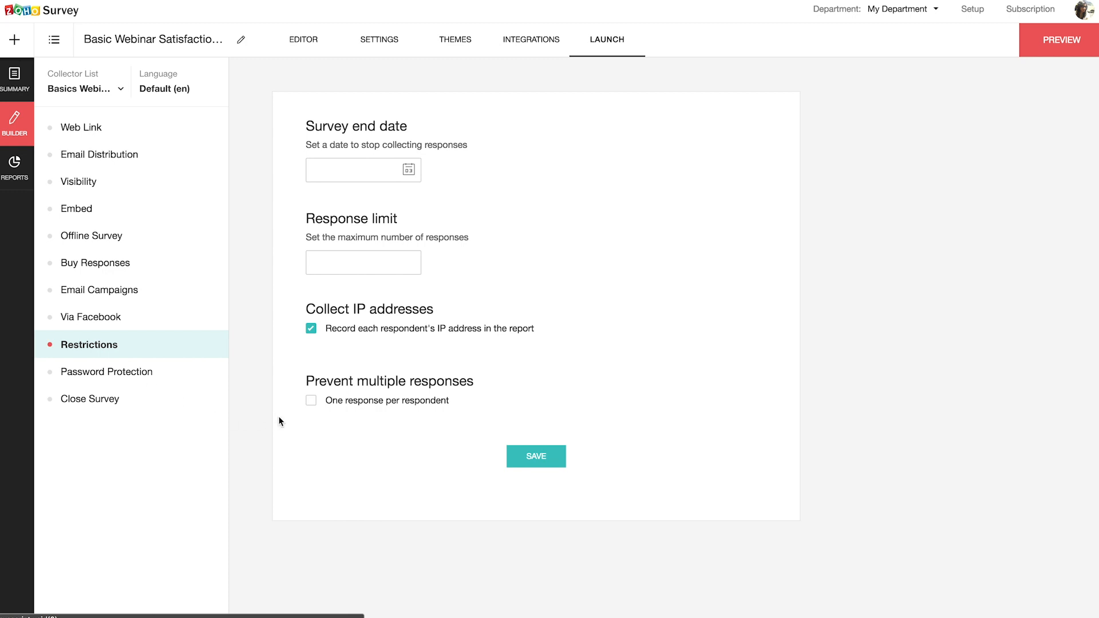
{"action": "left_click", "coordinate": [311, 400]}
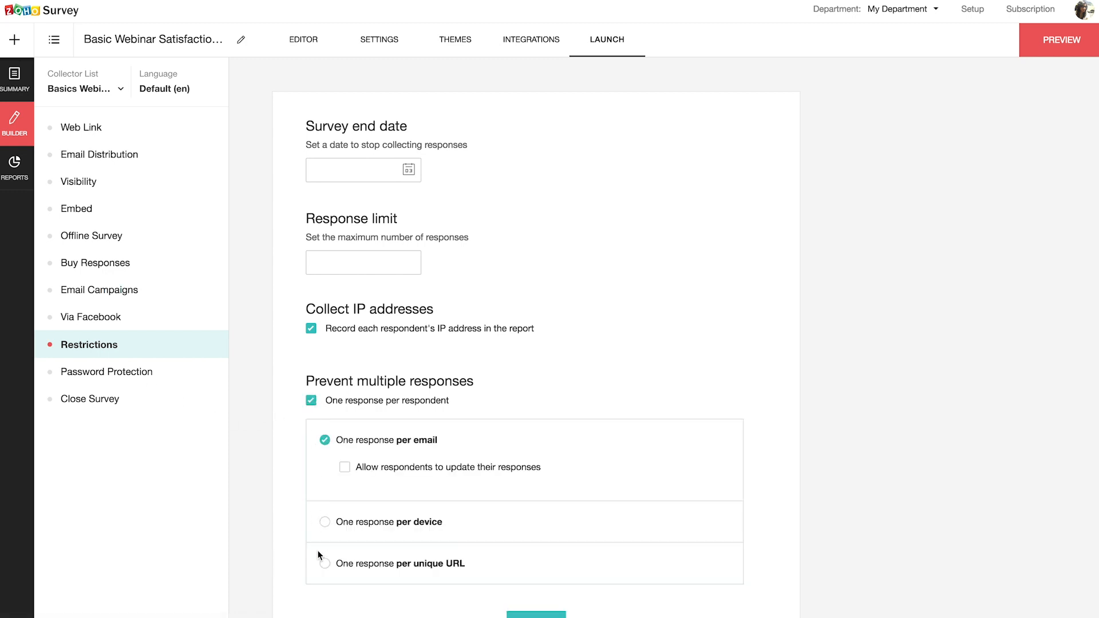
{"action": "left_click", "coordinate": [324, 563]}
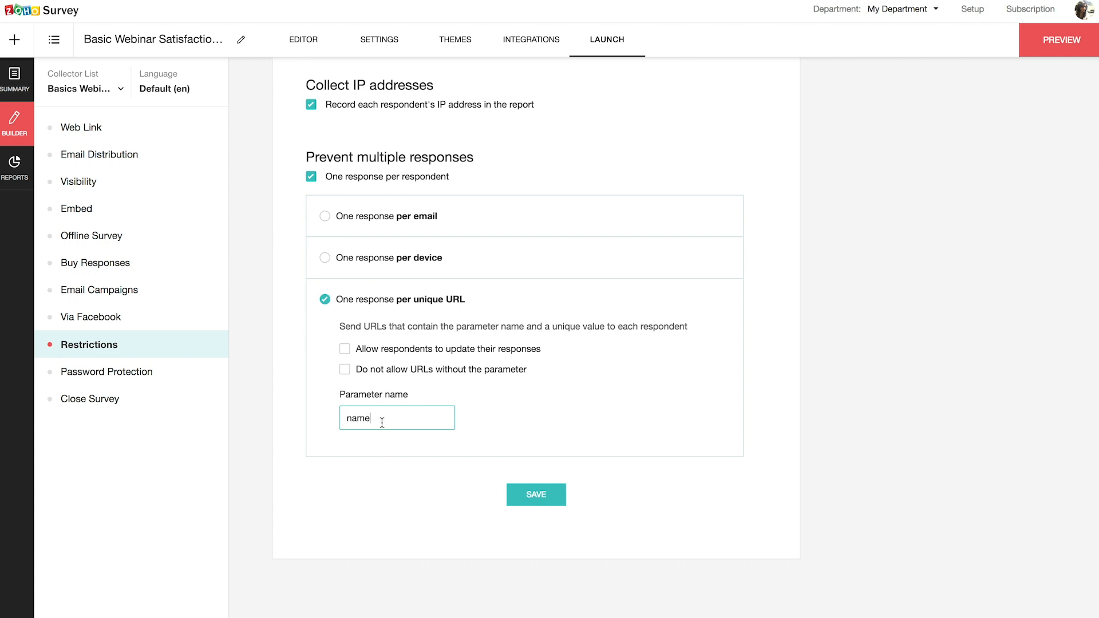
{"action": "scroll", "coordinate": [379, 419], "scroll_direction": "up", "scroll_amount": 1}
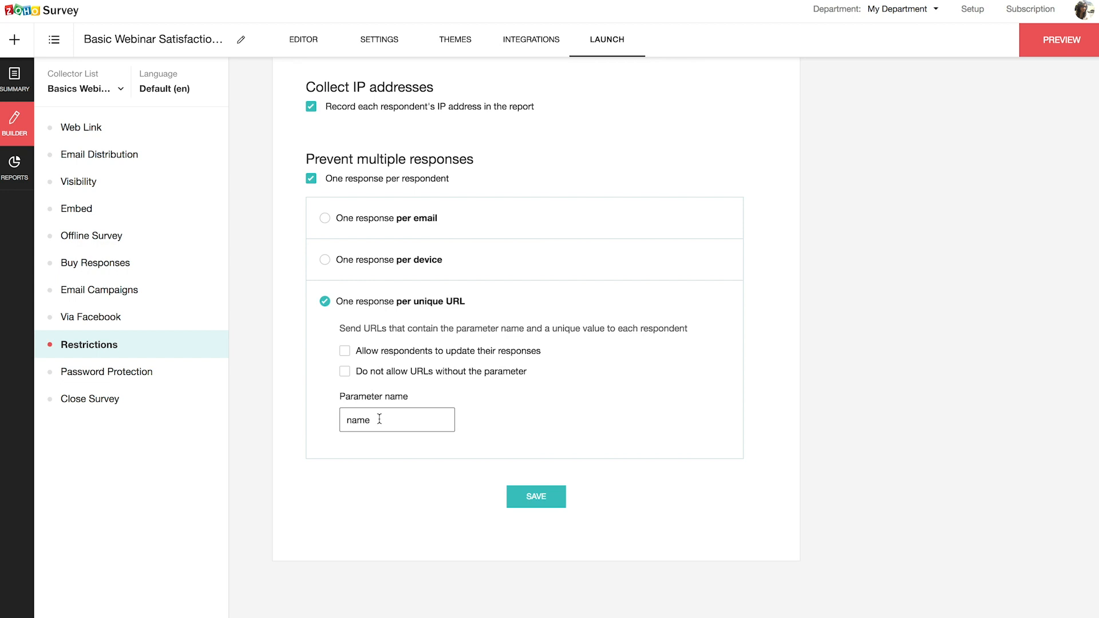
{"action": "left_click", "coordinate": [536, 505]}
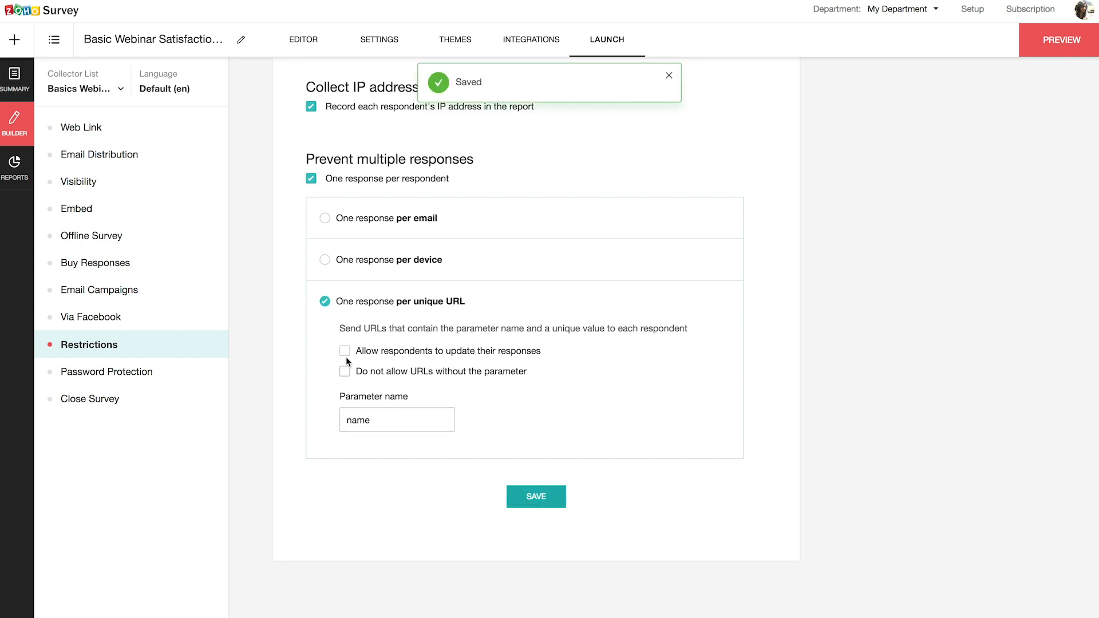
{"action": "left_click", "coordinate": [89, 131]}
{"action": "left_click", "coordinate": [512, 176]}
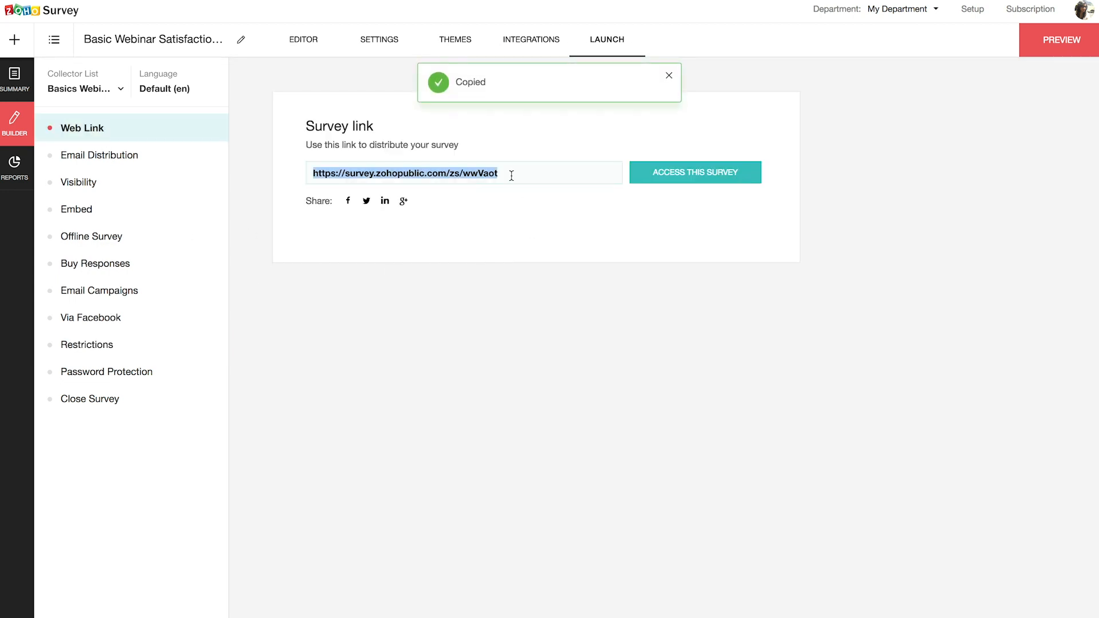
- Submit a test response through the survey link with a respondent name in the ?name= parameter
{"action": "key", "text": "super+t"}
{"action": "key", "text": "super+v"}
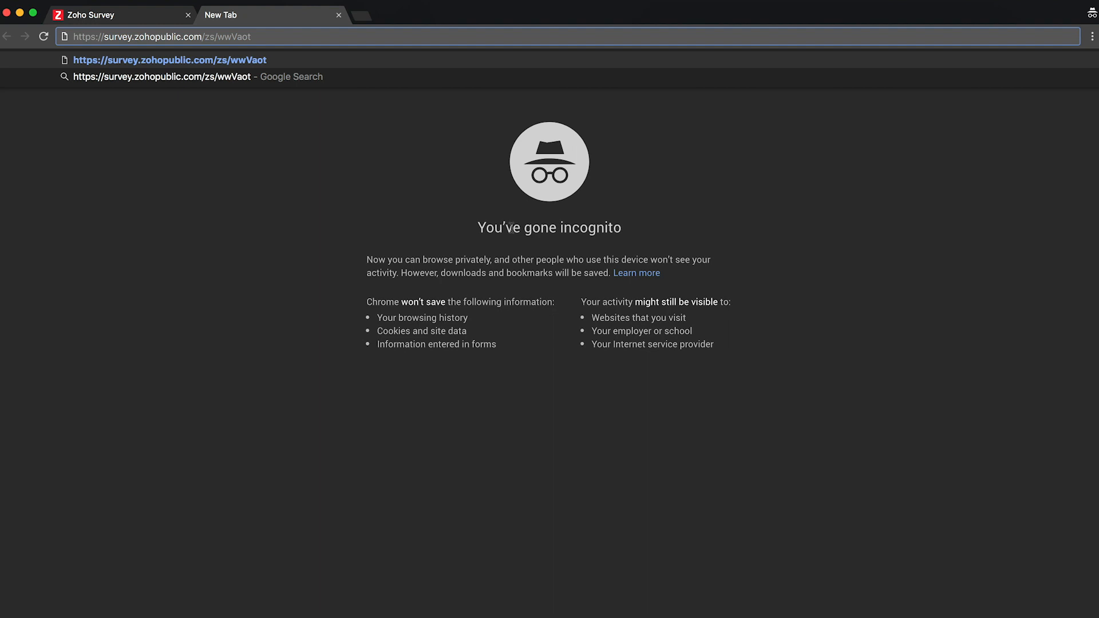
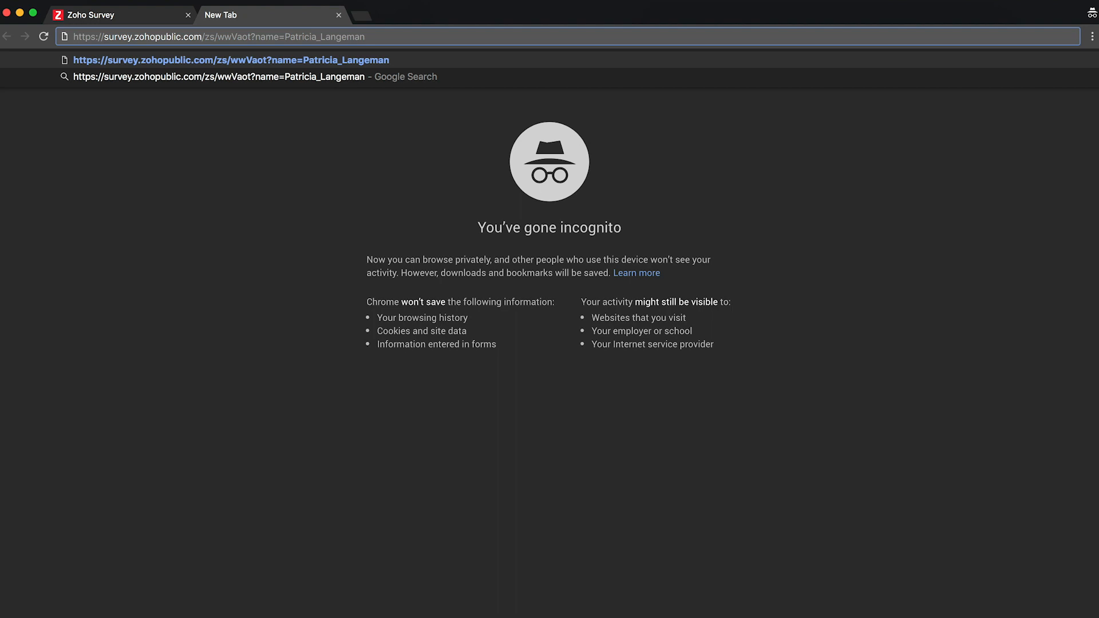
{"action": "key", "text": "Return"}
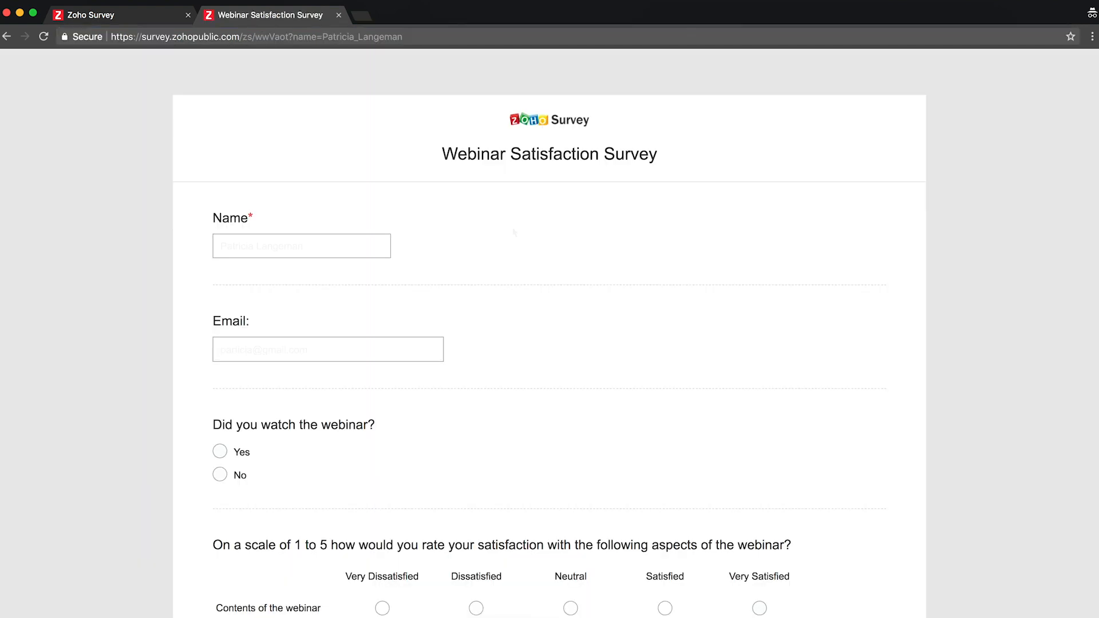
{"action": "scroll", "coordinate": [512, 228], "scroll_direction": "down", "scroll_amount": 5}
{"action": "left_click", "coordinate": [541, 580]}
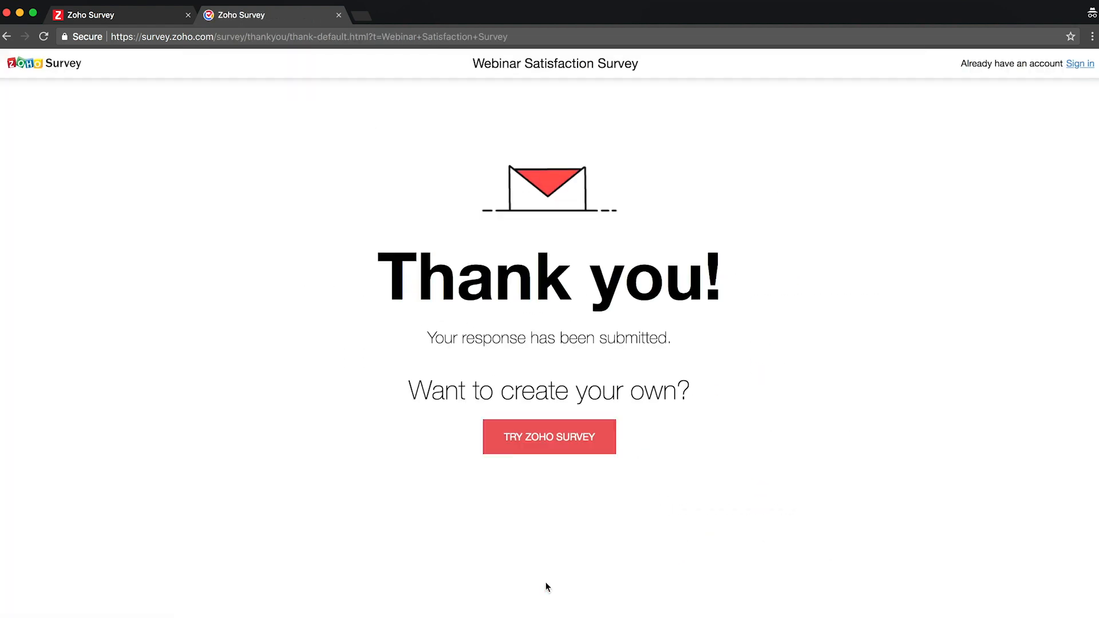
- Reopen the same named link in a new private tab to see the already-responded message
{"action": "key", "text": "super+t"}
{"action": "key", "text": "super+v"}
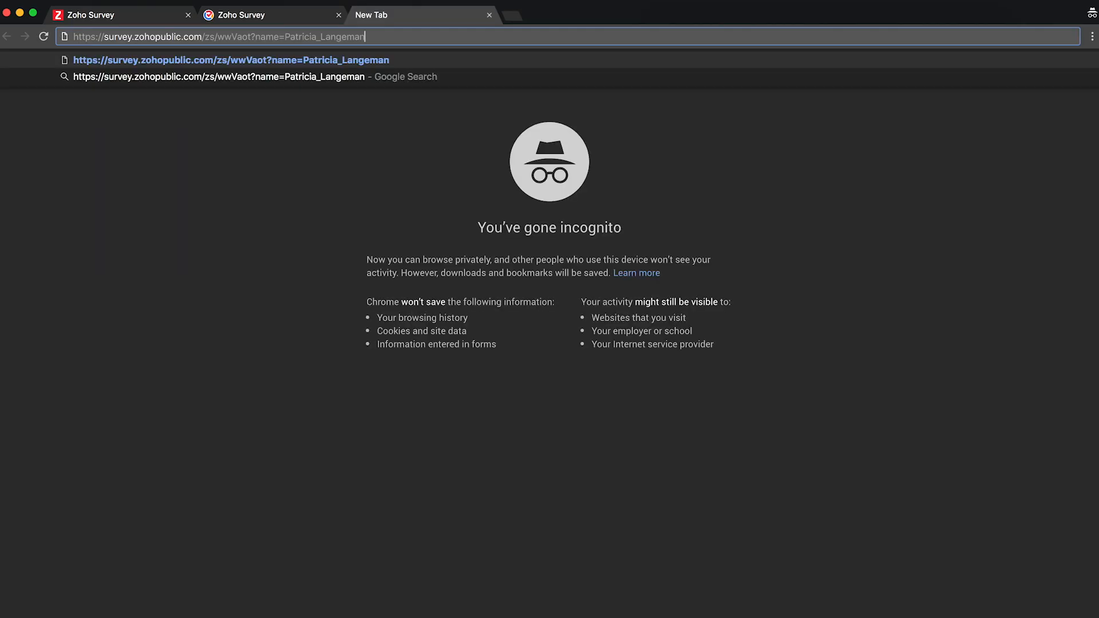
{"action": "key", "text": "Return"}
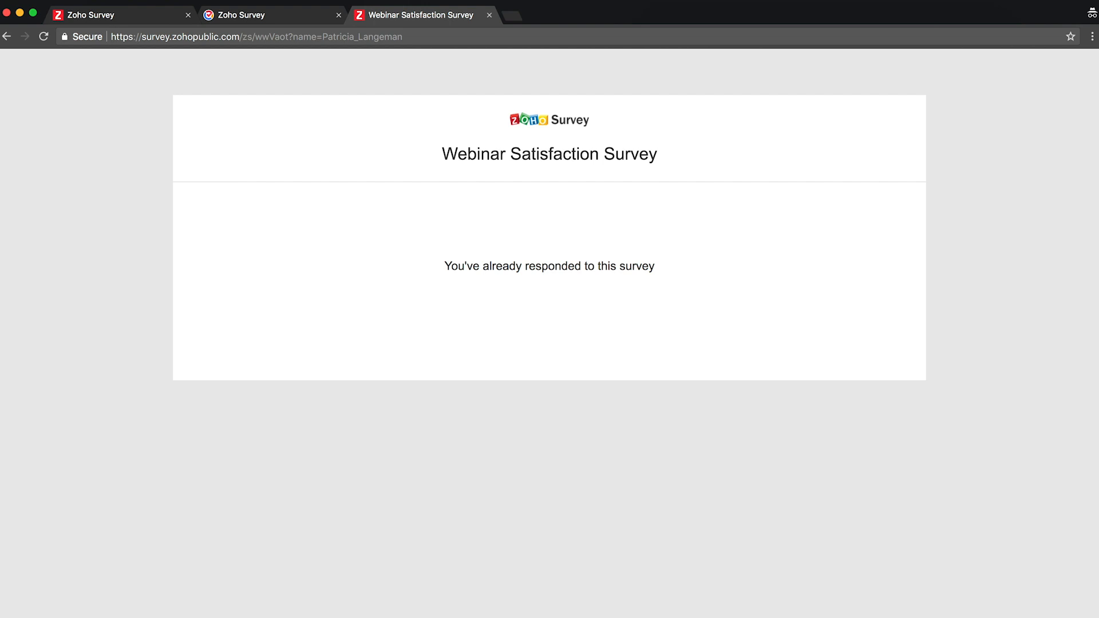
- Tick 'Do not allow URLs without the parameter' in Restrictions, then show the Password Protection settings
{"action": "left_click", "coordinate": [144, 16]}
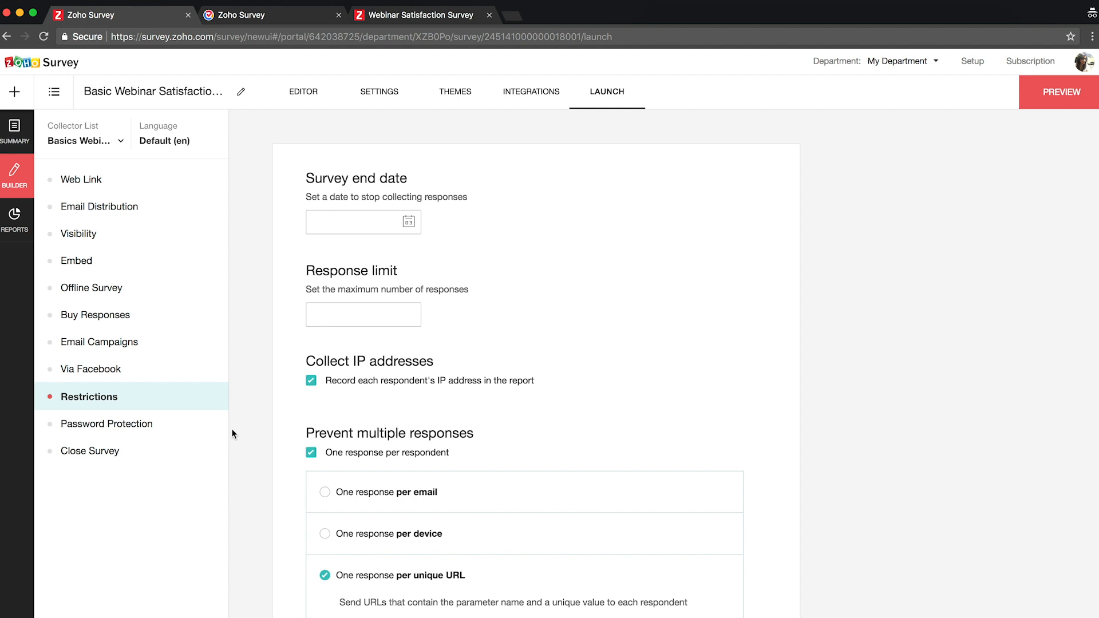
{"action": "scroll", "coordinate": [358, 535], "scroll_direction": "down", "scroll_amount": 3}
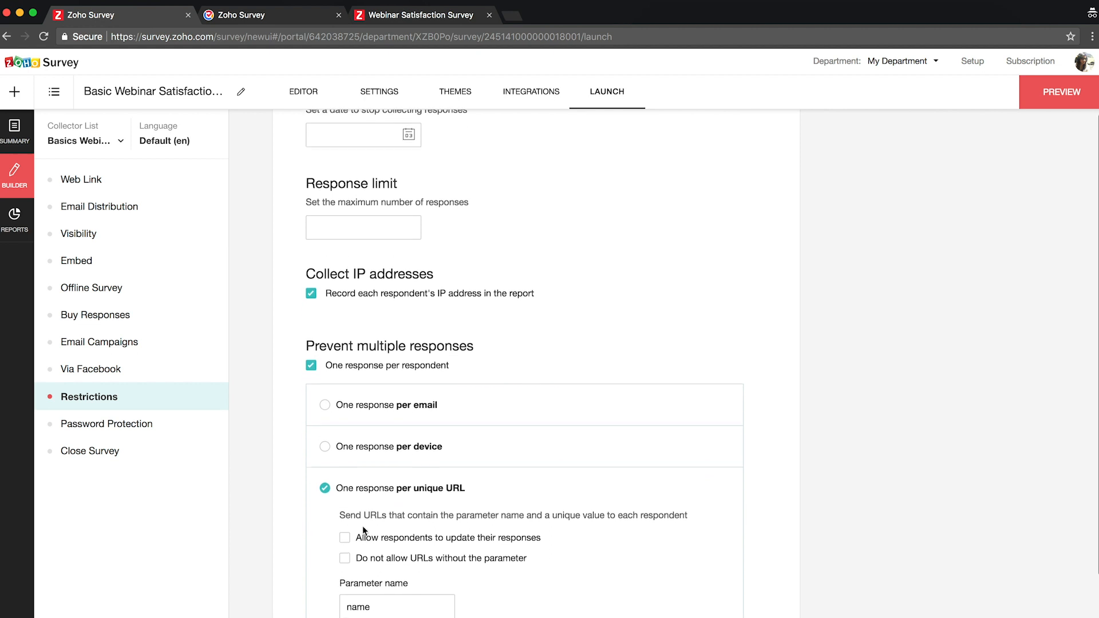
{"action": "left_click", "coordinate": [346, 545]}
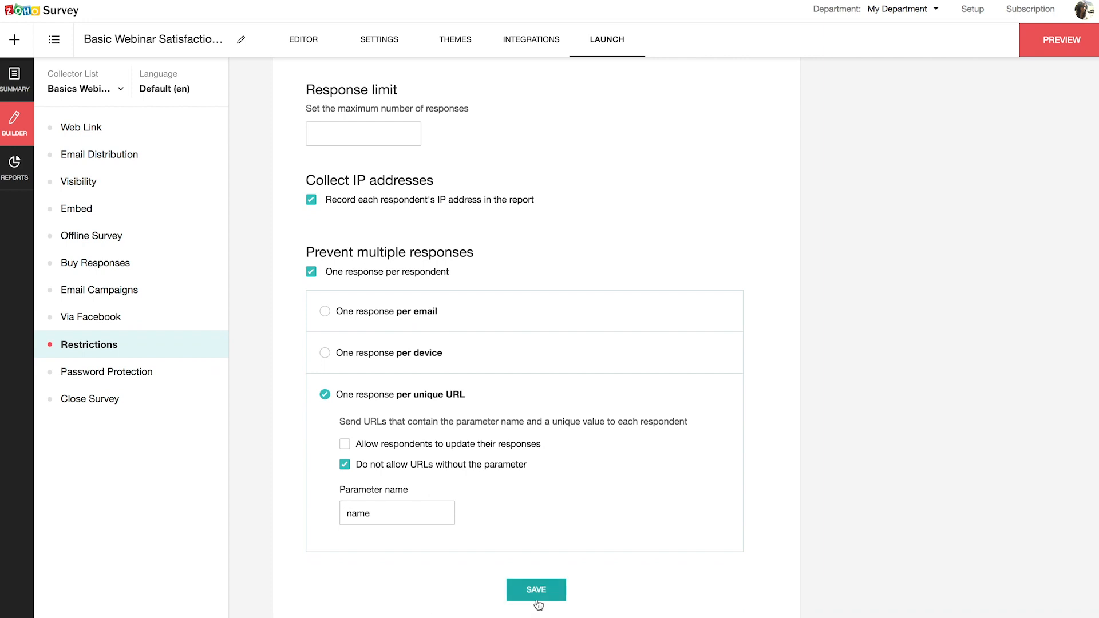
{"action": "left_click", "coordinate": [103, 381]}
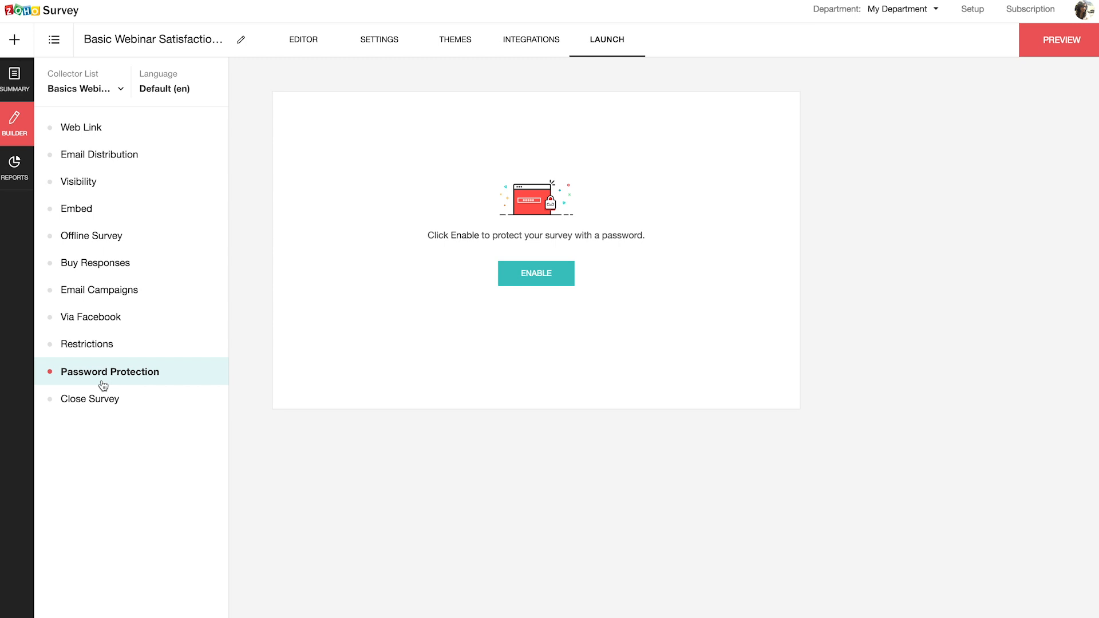
- Turn on password protection, enter and save a survey password, then show the Close Survey panel
{"action": "left_click", "coordinate": [535, 284]}
{"action": "left_click", "coordinate": [518, 168]}
{"action": "type", "text": "password12"}
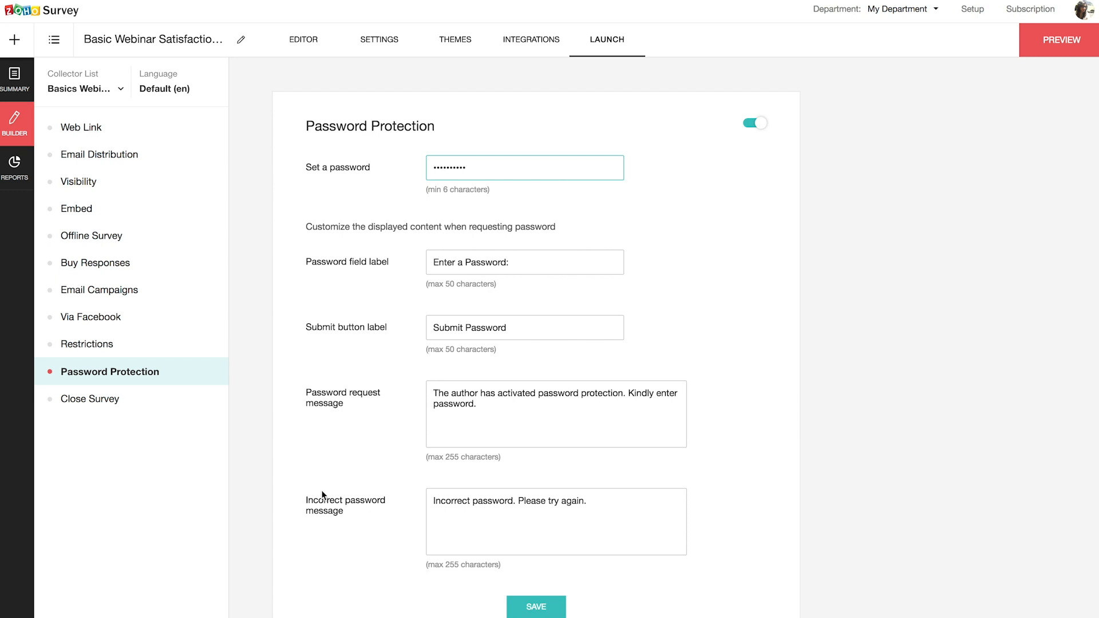
{"action": "scroll", "coordinate": [365, 512], "scroll_direction": "down", "scroll_amount": 1}
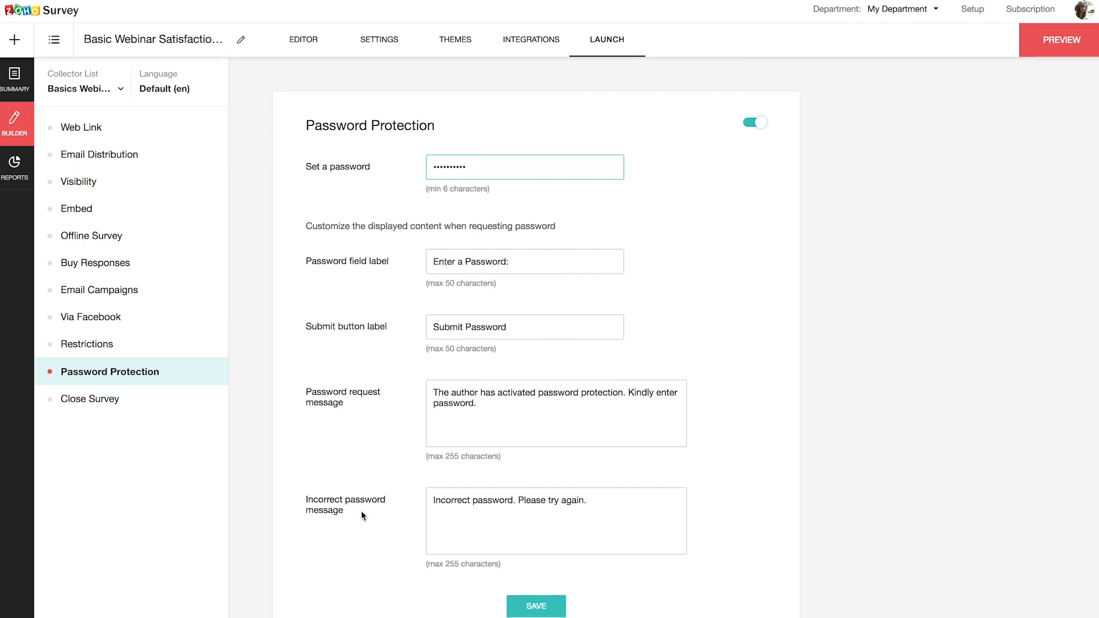
{"action": "left_click", "coordinate": [537, 611]}
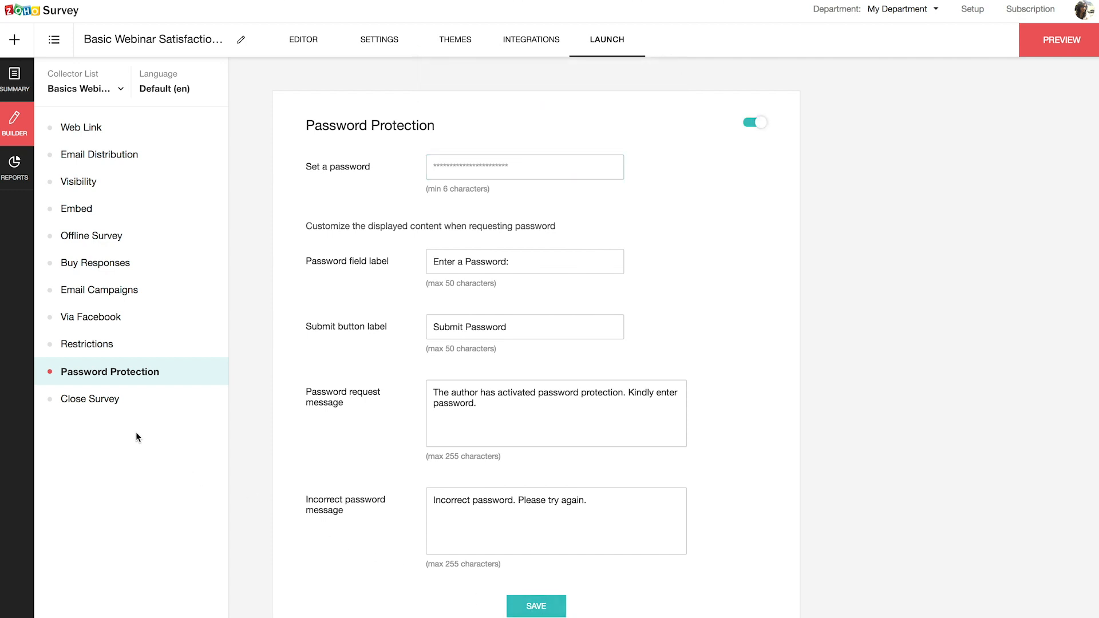
{"action": "left_click", "coordinate": [98, 409]}
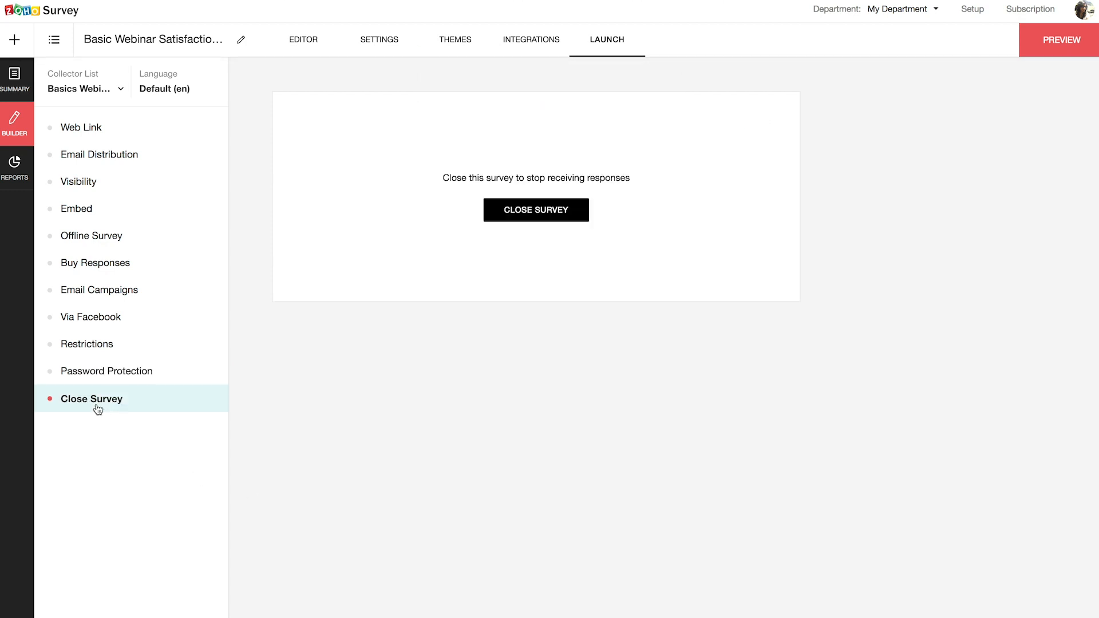
- Close the webinar survey and confirm, glance at the Collector List, then return to the departments
{"action": "left_click", "coordinate": [533, 217]}
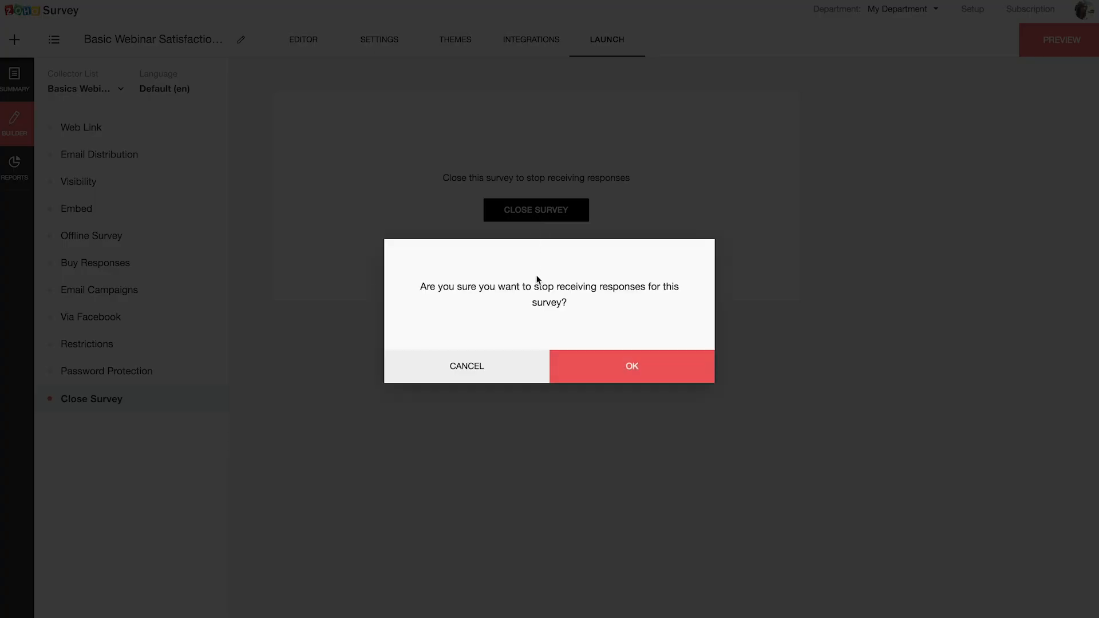
{"action": "left_click", "coordinate": [631, 370]}
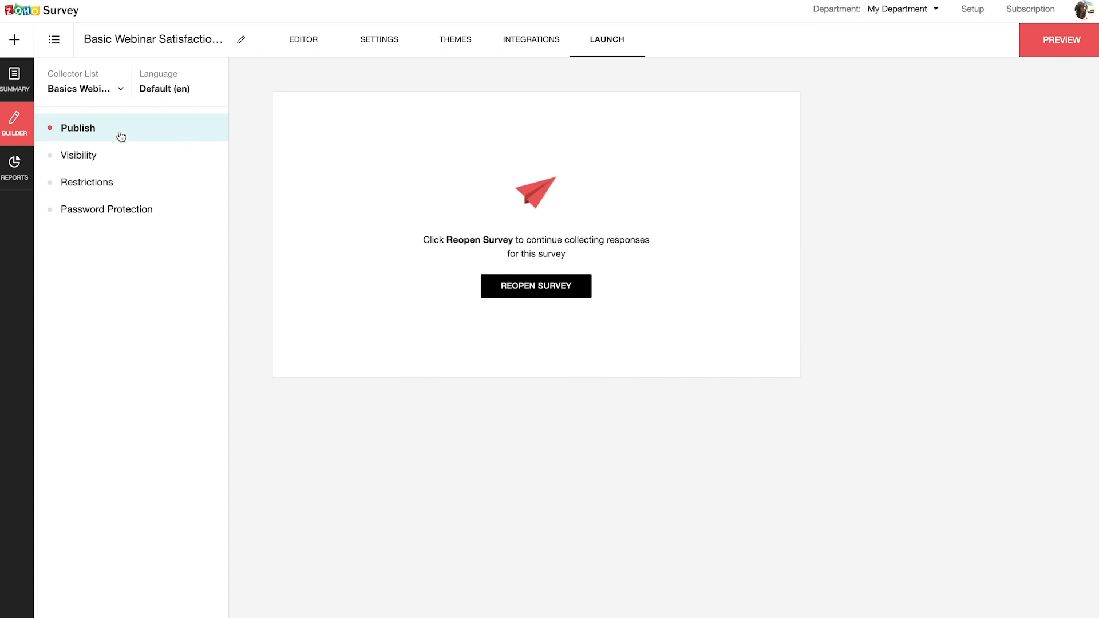
{"action": "left_click", "coordinate": [96, 95]}
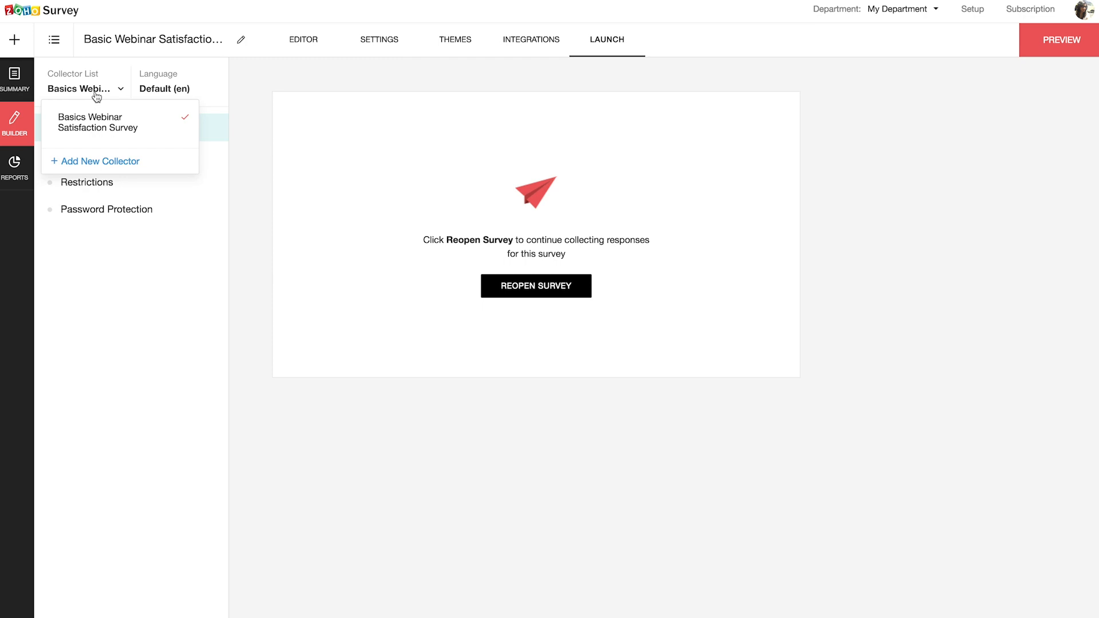
{"action": "left_click", "coordinate": [303, 300]}
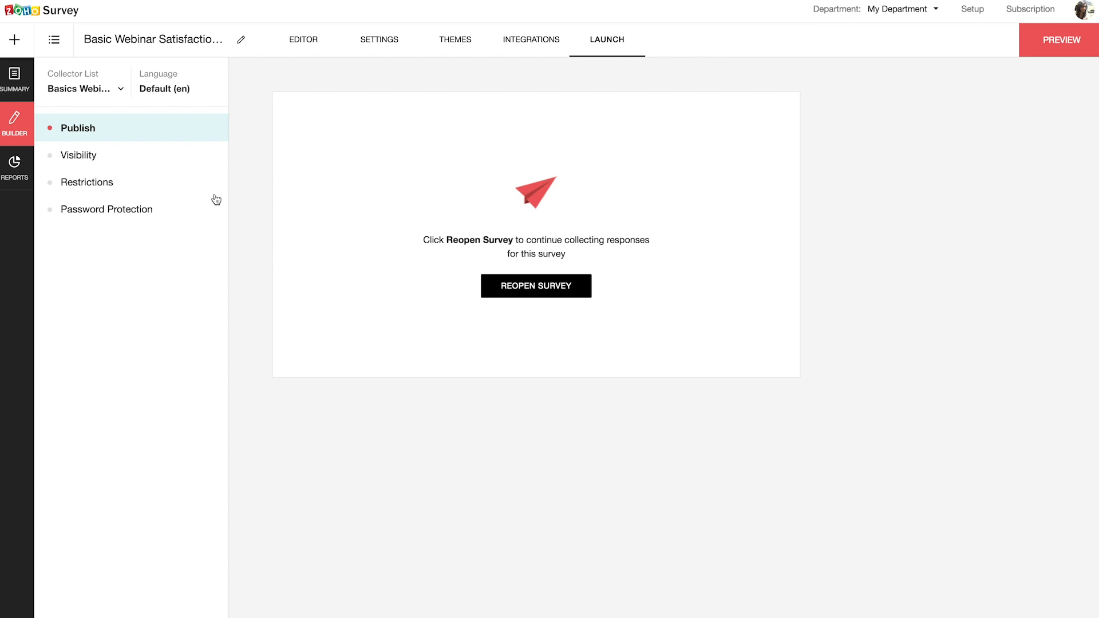
{"action": "left_click", "coordinate": [52, 13]}
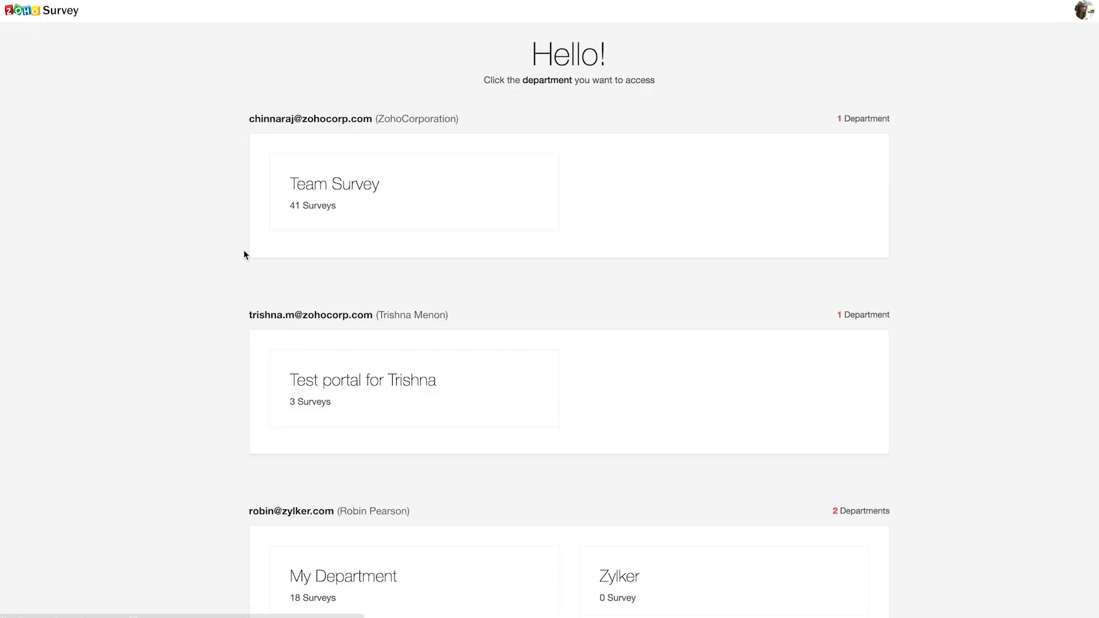
- Open the Team Survey department and select the 'Help us serve you better' survey
{"action": "left_click", "coordinate": [346, 221]}
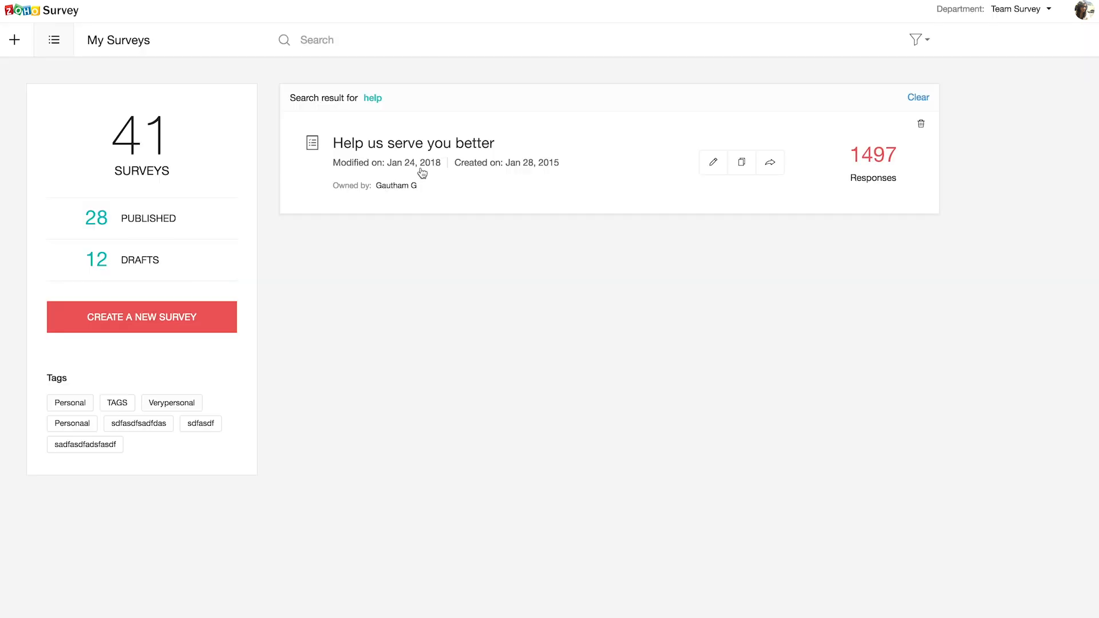
{"action": "left_click", "coordinate": [422, 172]}
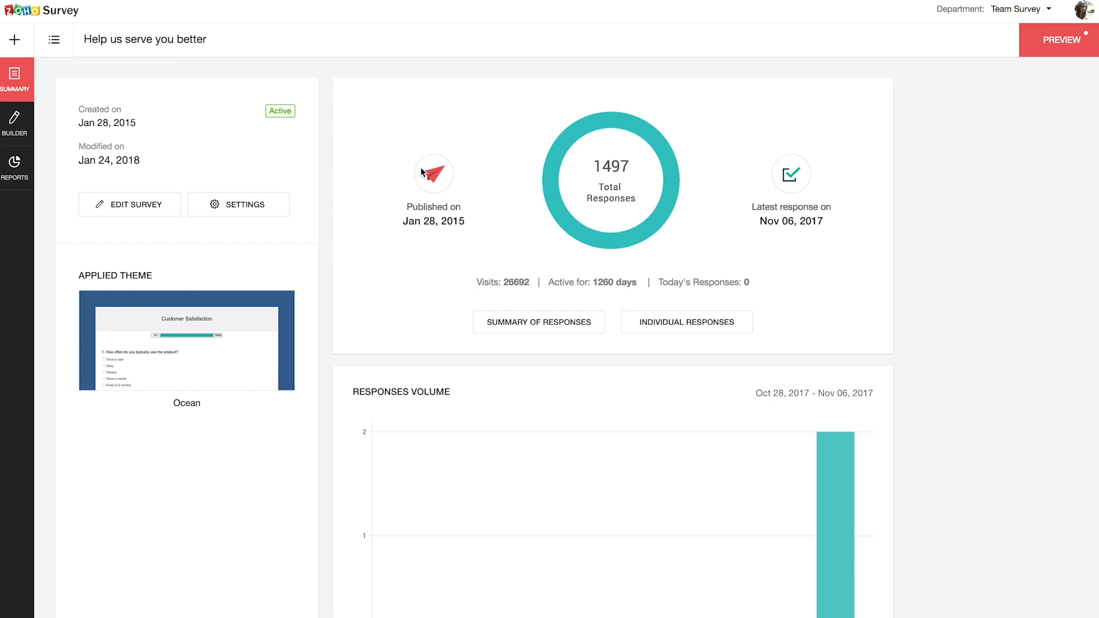
- Open the survey's Reports and expand the Custom Report list
{"action": "left_click", "coordinate": [15, 170]}
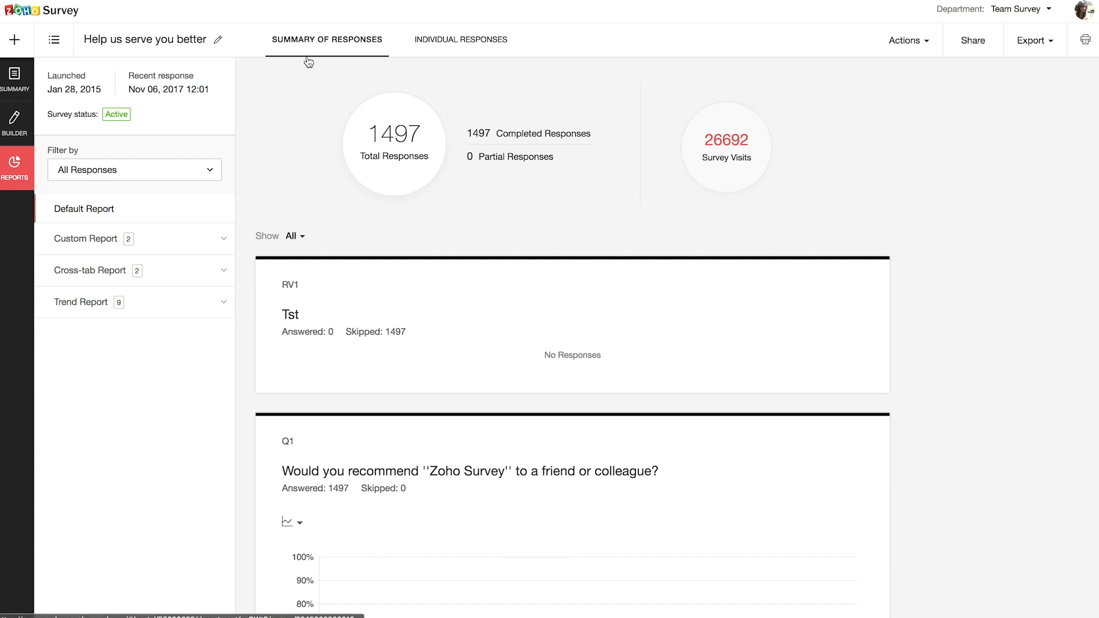
{"action": "scroll", "coordinate": [480, 58], "scroll_direction": "down", "scroll_amount": 1}
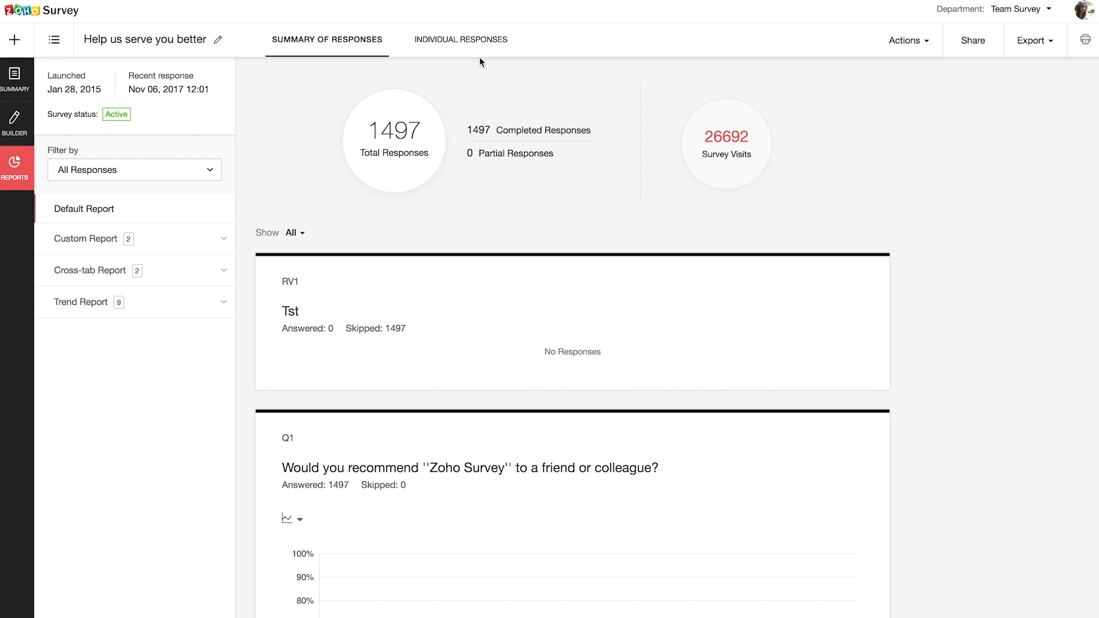
{"action": "left_click", "coordinate": [136, 240]}
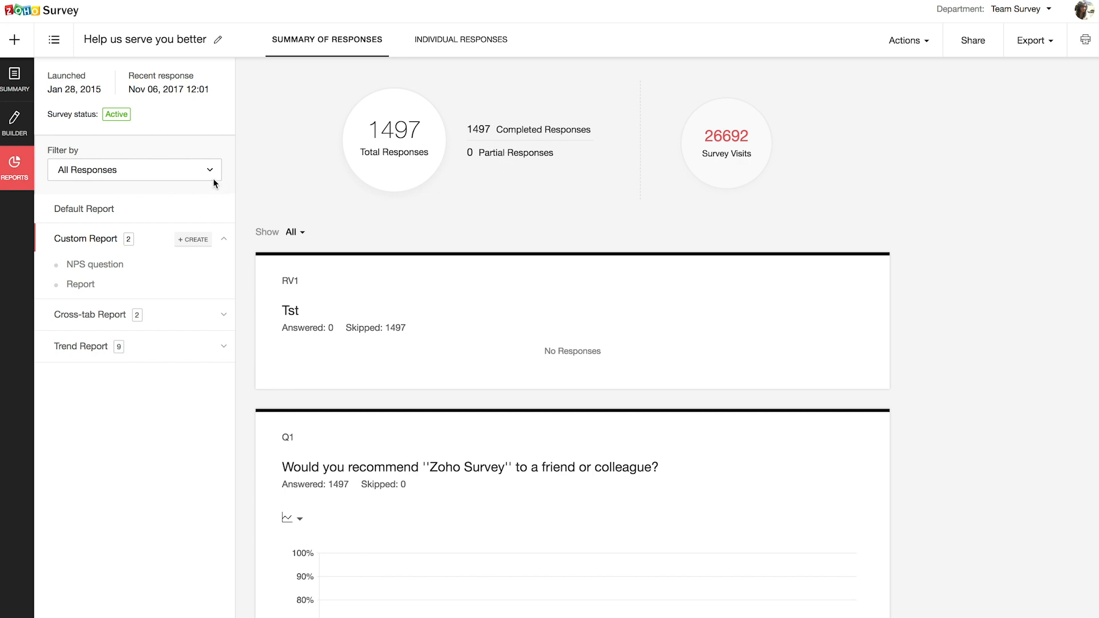
- Review the Filter by choices and bring up the chart-type options for the Q6 referral question
{"action": "left_click", "coordinate": [194, 171]}
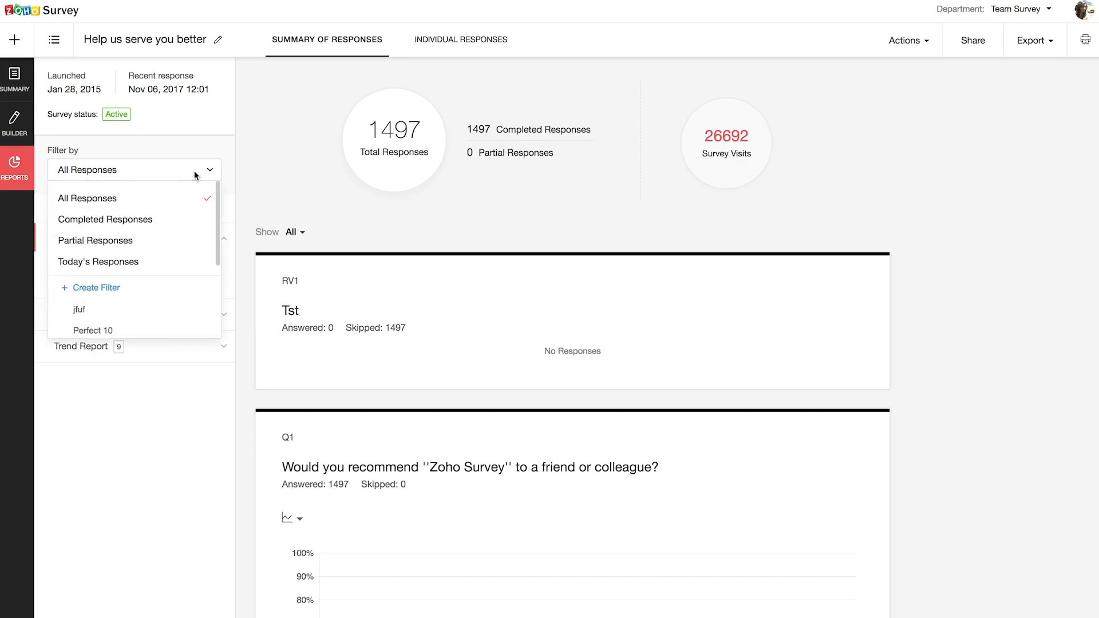
{"action": "scroll", "coordinate": [412, 301], "scroll_direction": "down", "scroll_amount": 20}
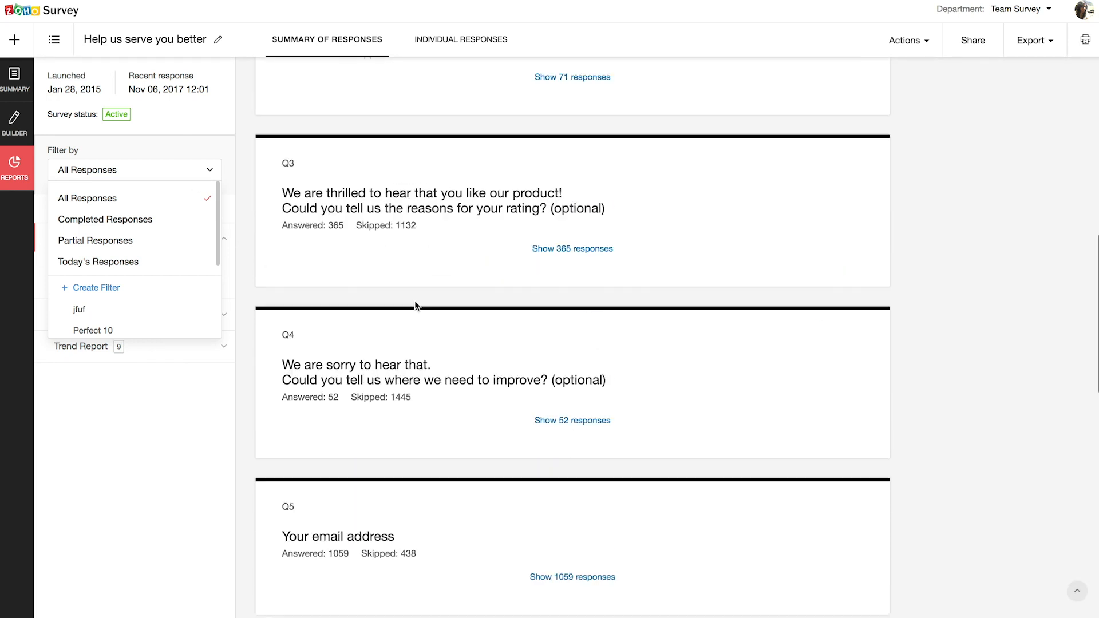
{"action": "scroll", "coordinate": [416, 304], "scroll_direction": "down", "scroll_amount": 1}
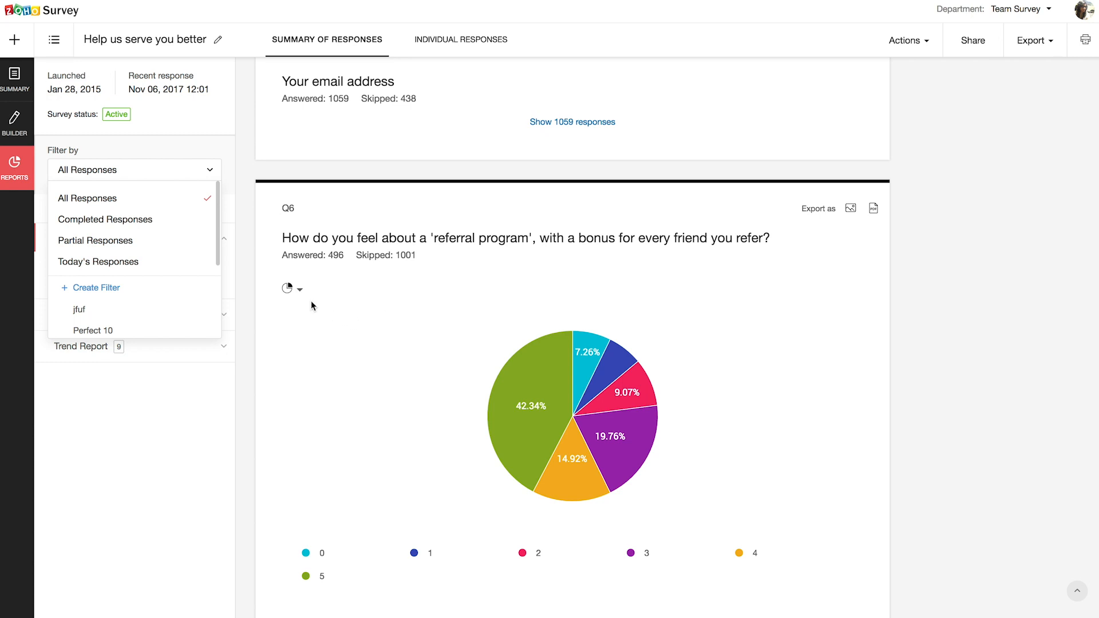
{"action": "left_click", "coordinate": [300, 291]}
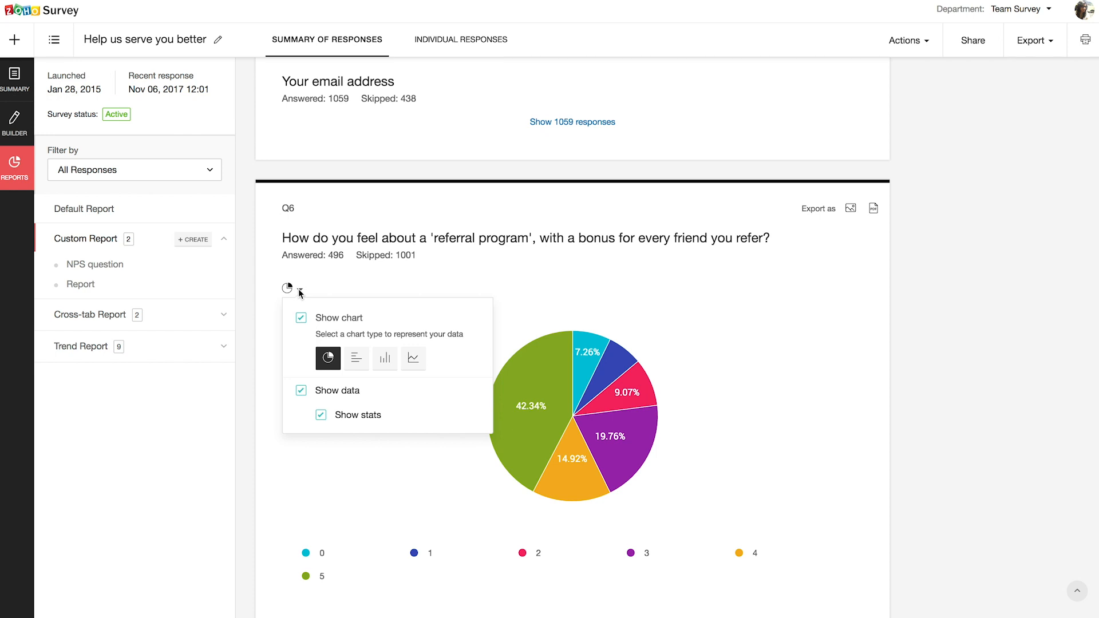
{"action": "scroll", "coordinate": [299, 291], "scroll_direction": "down", "scroll_amount": 8}
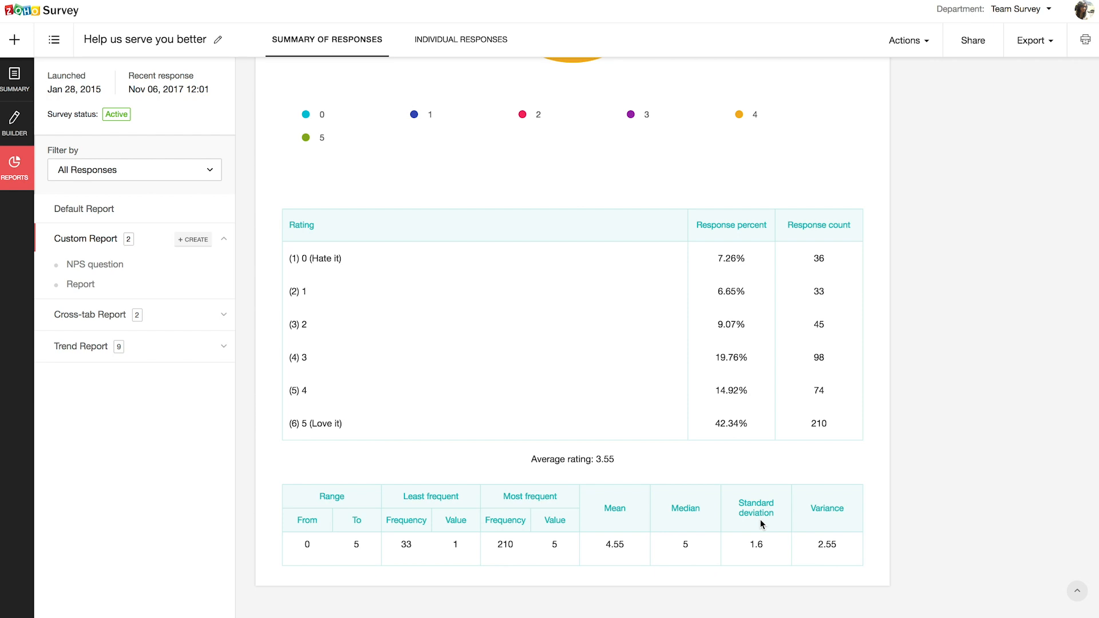
{"action": "scroll", "coordinate": [760, 524], "scroll_direction": "up", "scroll_amount": 9}
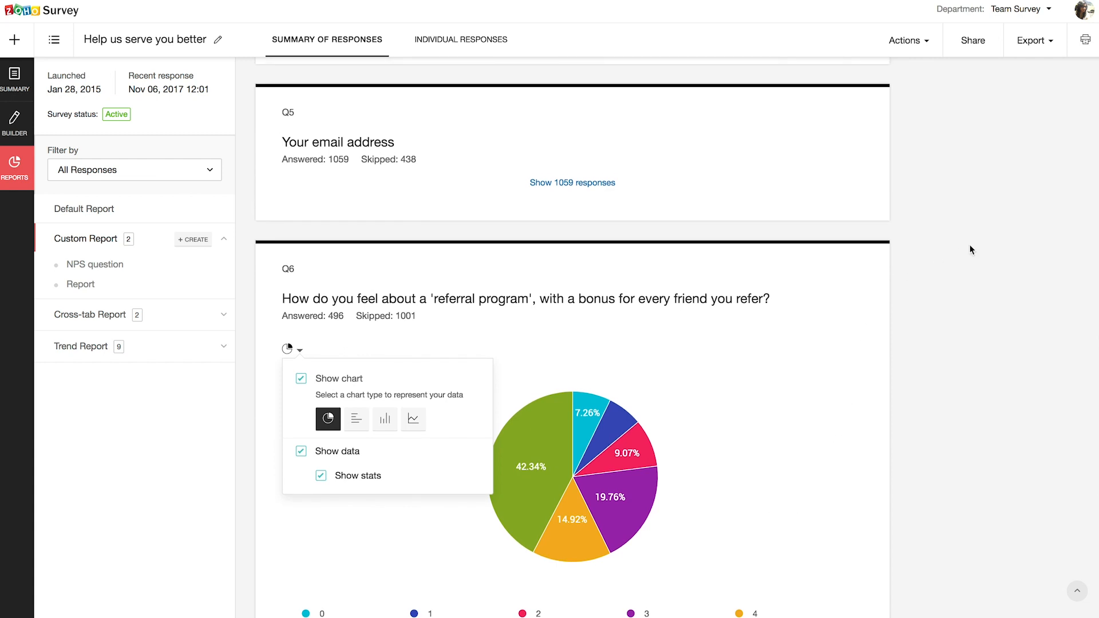
- Check the report's Export formats, then view the Individual Responses starting with the Nov 06, 2017 response
{"action": "left_click", "coordinate": [1042, 49]}
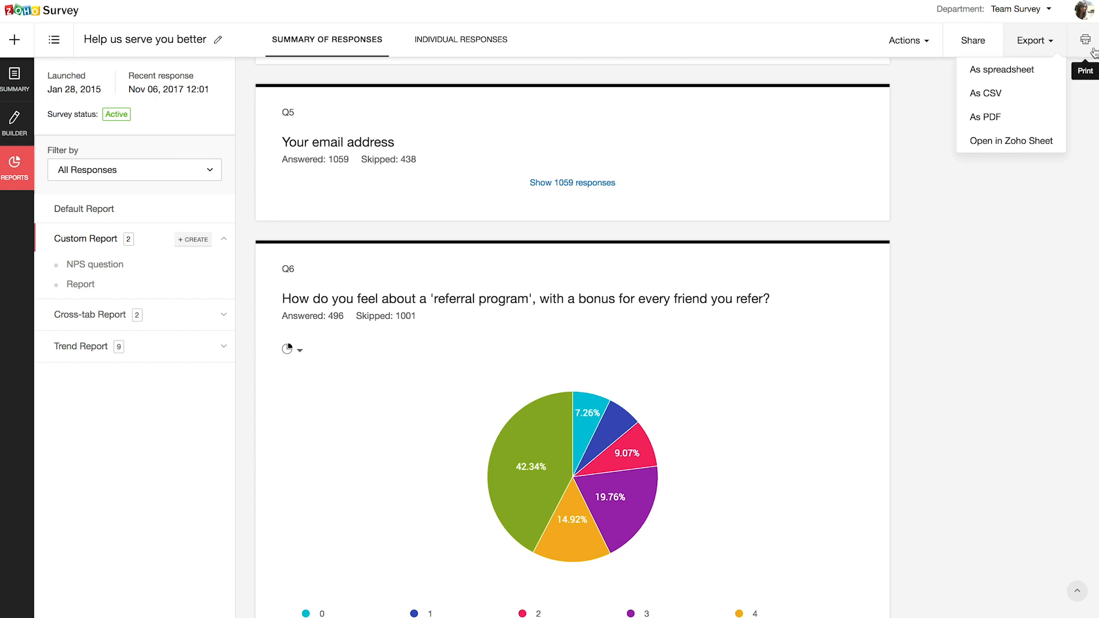
{"action": "left_click", "coordinate": [473, 50]}
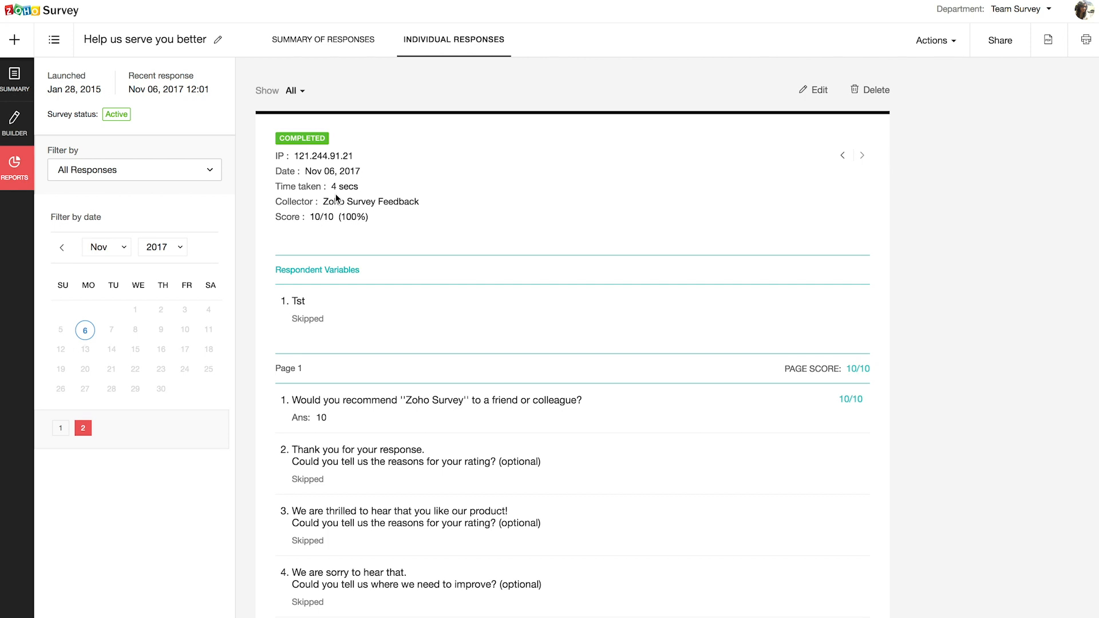
- Check the Filter by choices, then return to the Summary of Responses showing the Q6 pie chart
{"action": "left_click", "coordinate": [194, 174]}
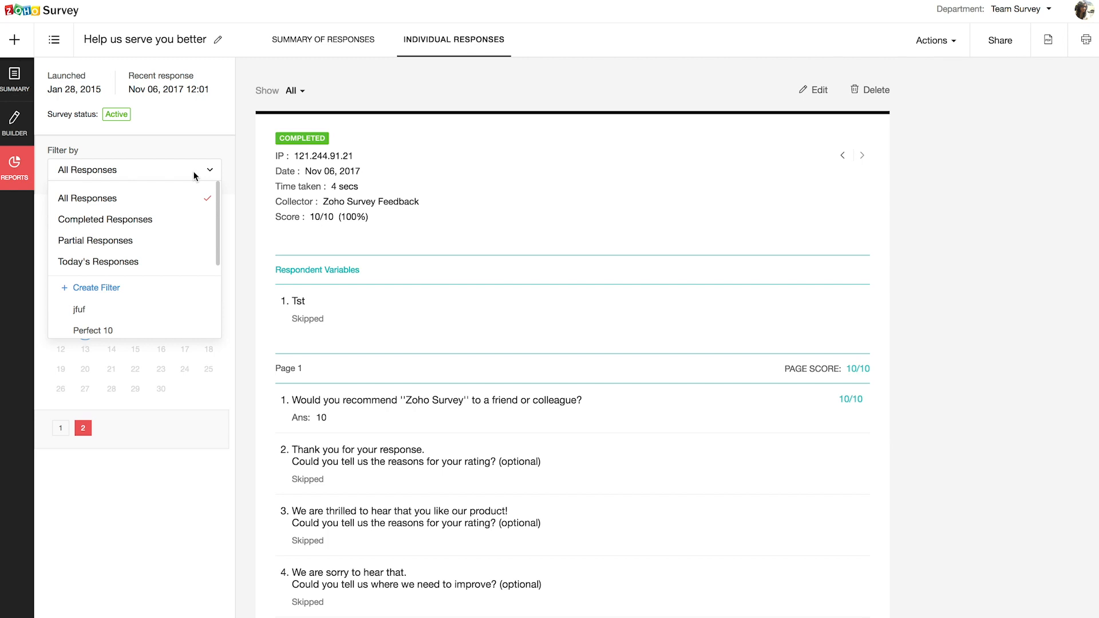
{"action": "left_click", "coordinate": [194, 174]}
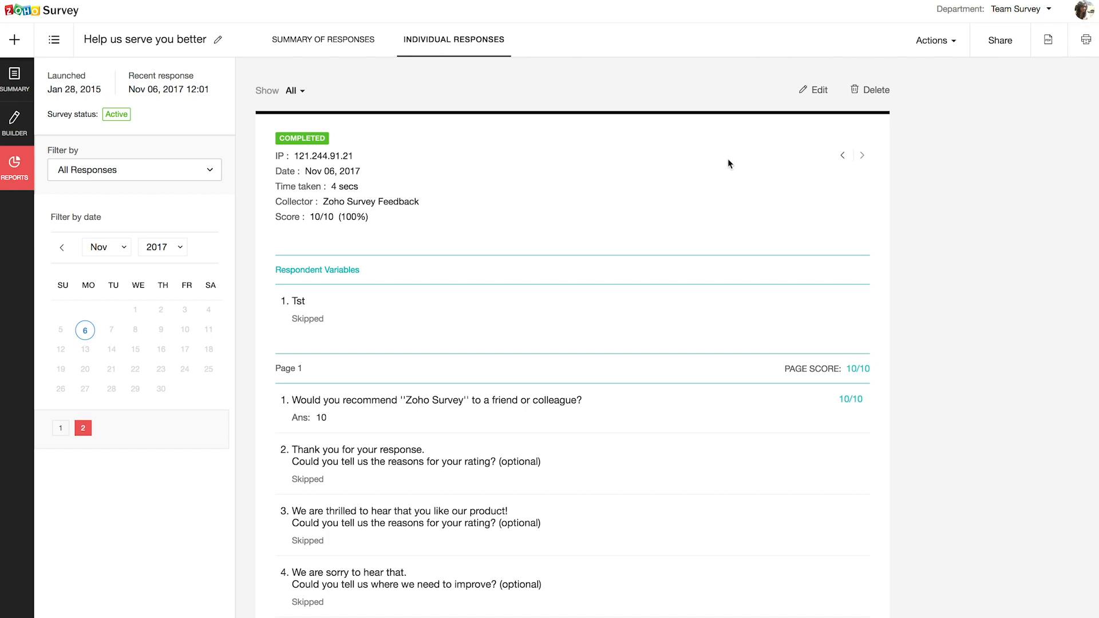
{"action": "left_click", "coordinate": [328, 57]}
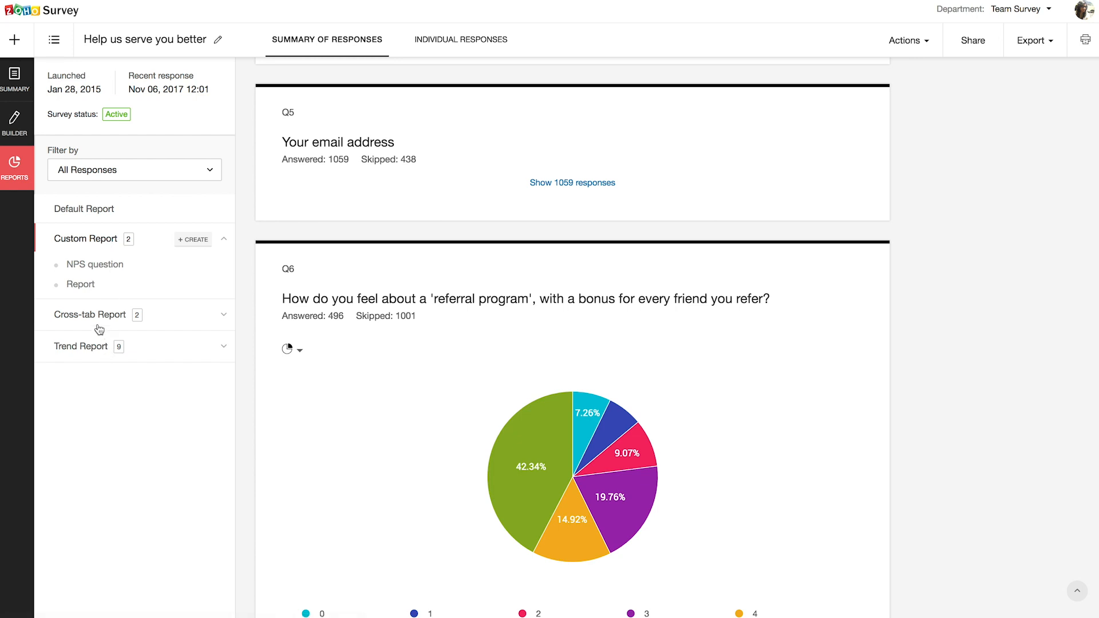
- Look over the Actions menu, then return to the survey overview showing 1497 responses and 26692 visits
{"action": "left_click", "coordinate": [919, 46]}
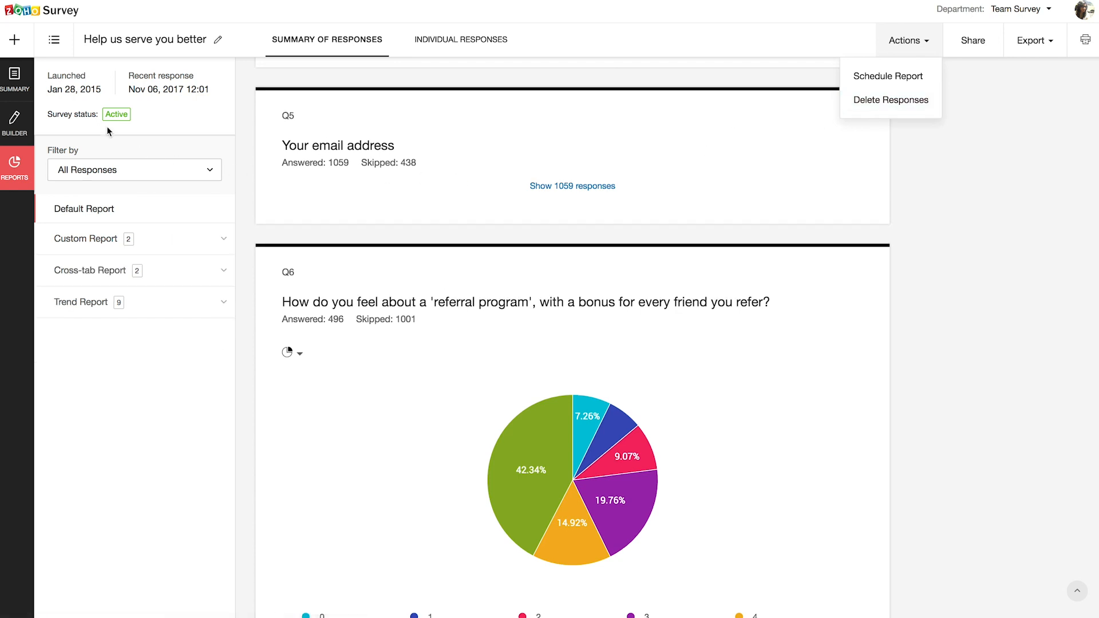
{"action": "left_click", "coordinate": [15, 94]}
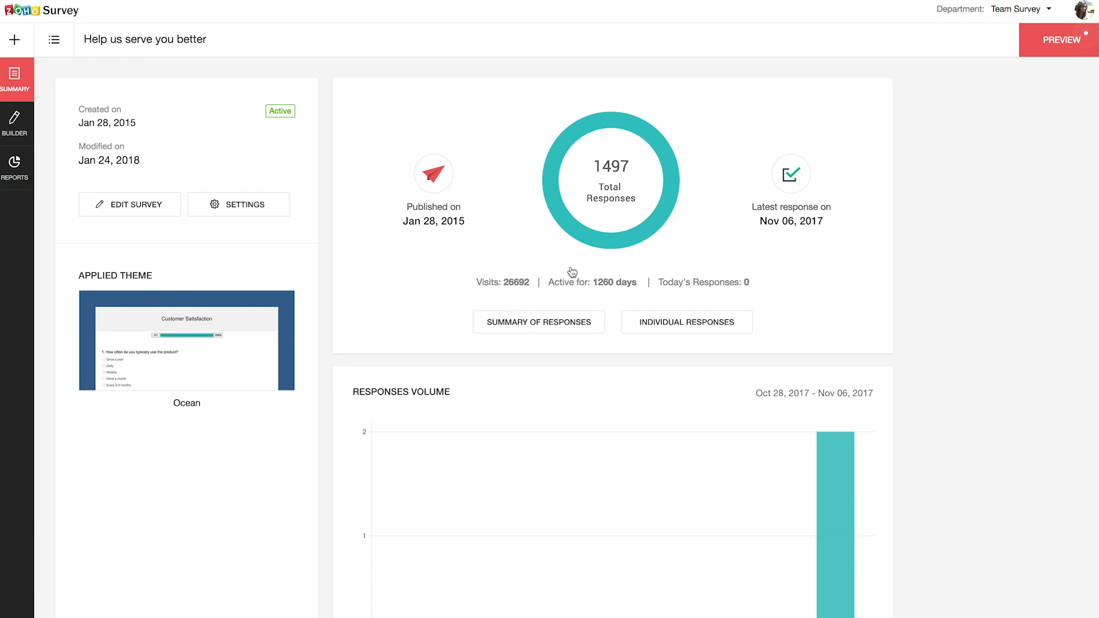
{"action": "scroll", "coordinate": [597, 227], "scroll_direction": "down", "scroll_amount": 4}
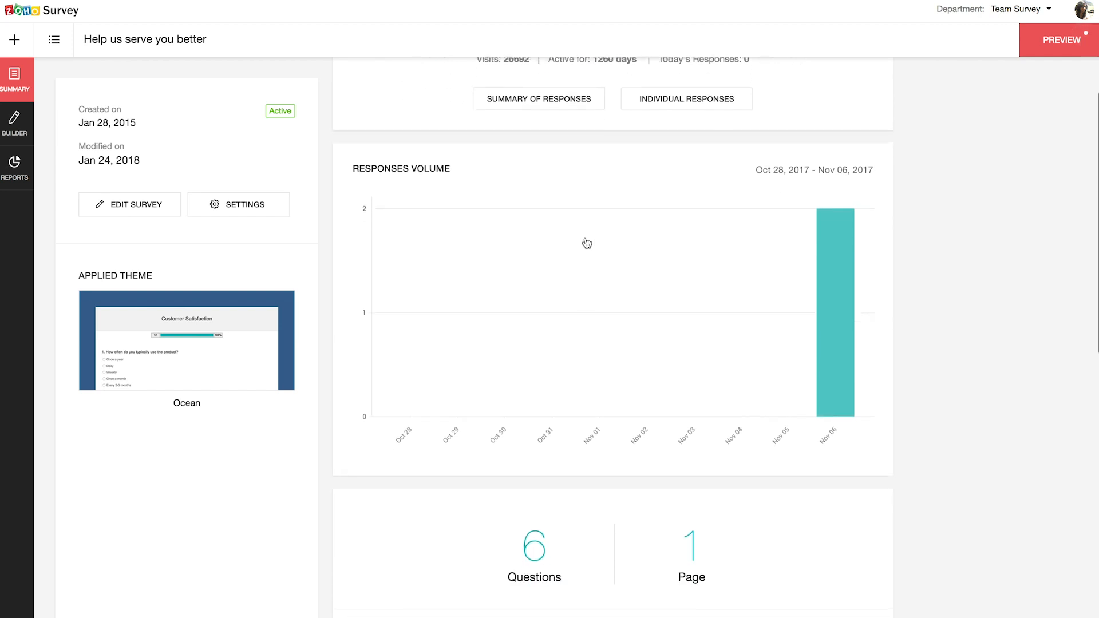
{"action": "scroll", "coordinate": [404, 184], "scroll_direction": "down", "scroll_amount": 6}
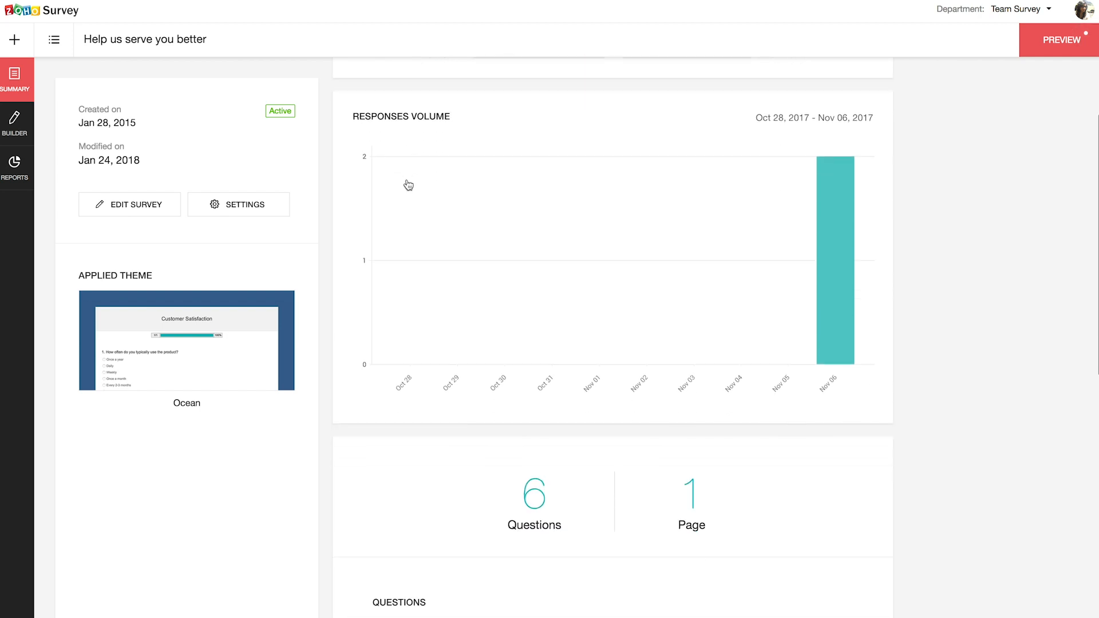